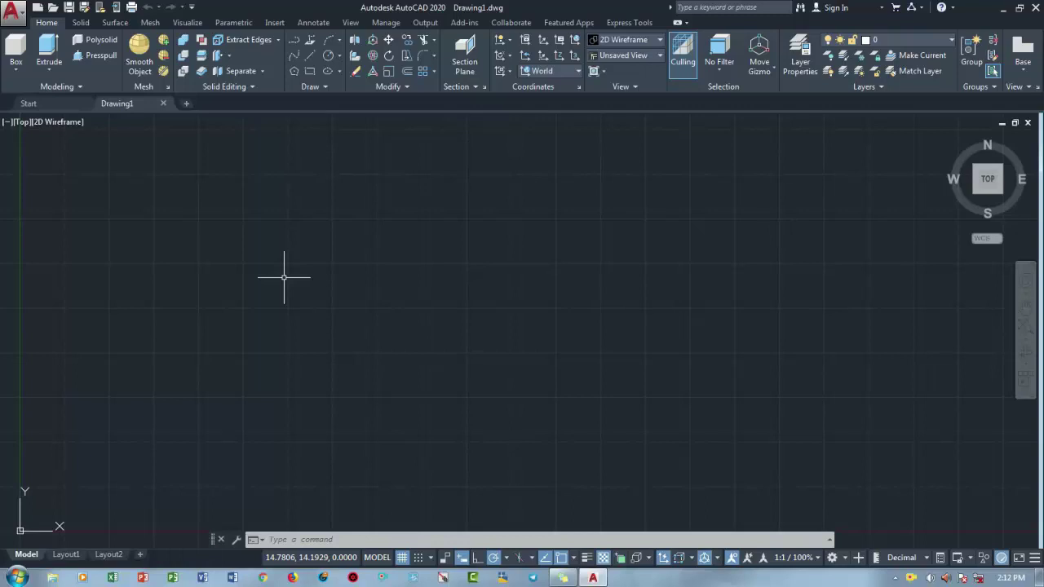
# Step: Pick Drafting & Annotation from the status-bar workspace list
pyautogui.click(847, 557)
pyautogui.click(857, 443)
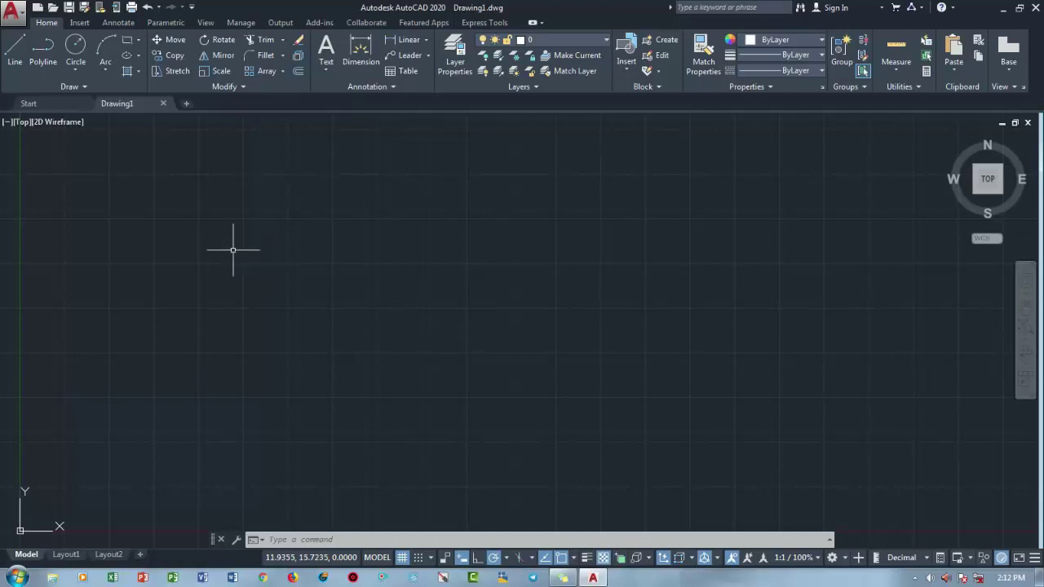
# Step: Abandon a started rectangle and draw a 30-unit horizontal top line
pyautogui.click(126, 41)
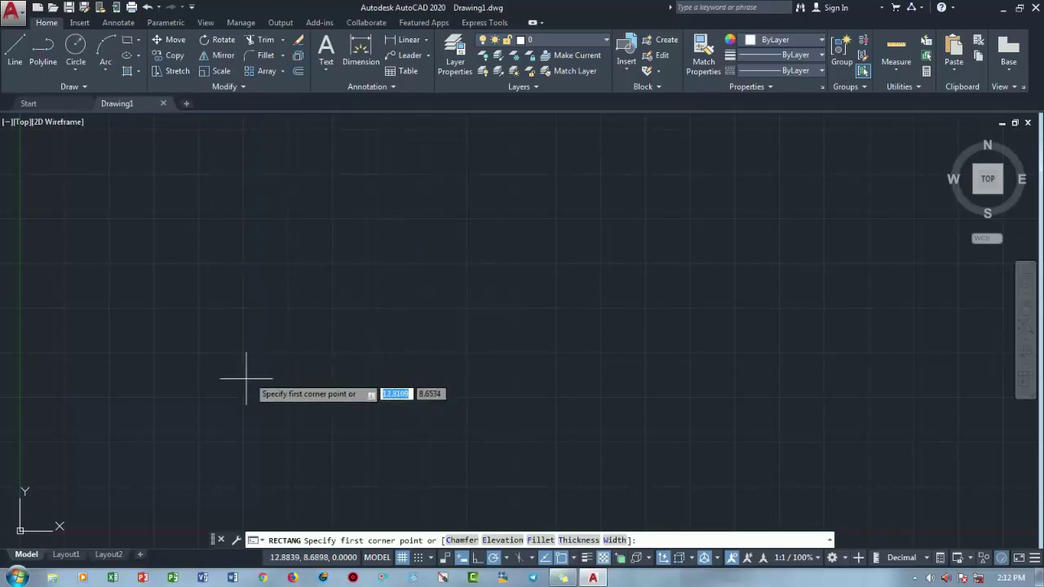
pyautogui.click(229, 398)
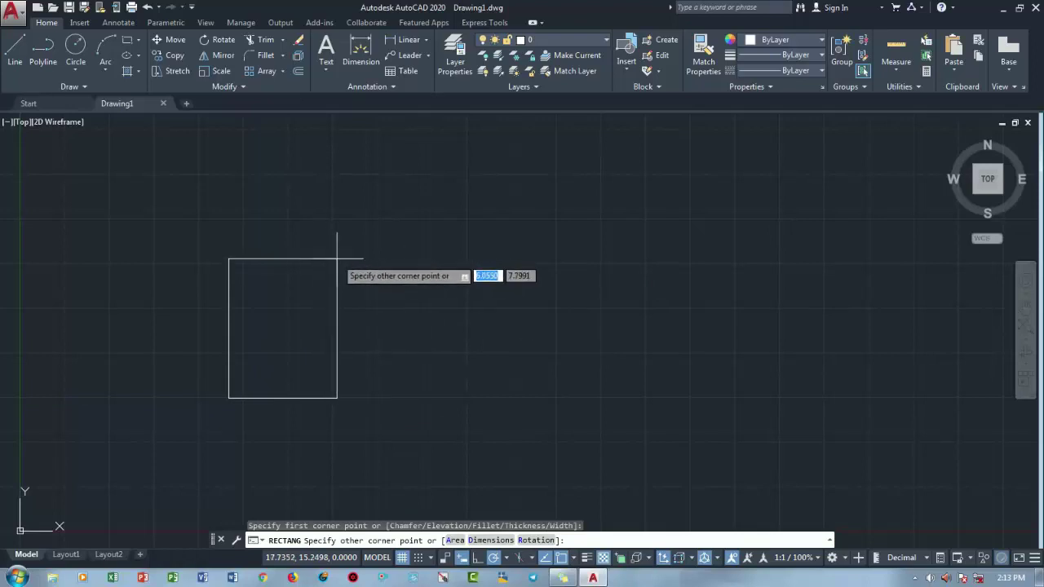
pyautogui.press('Escape')
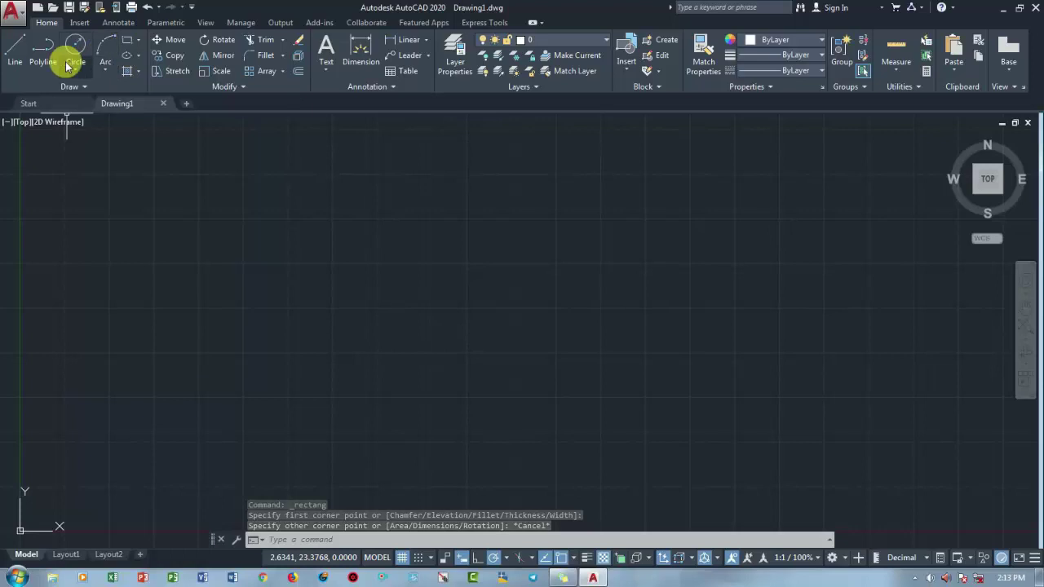
pyautogui.click(14, 51)
pyautogui.click(373, 285)
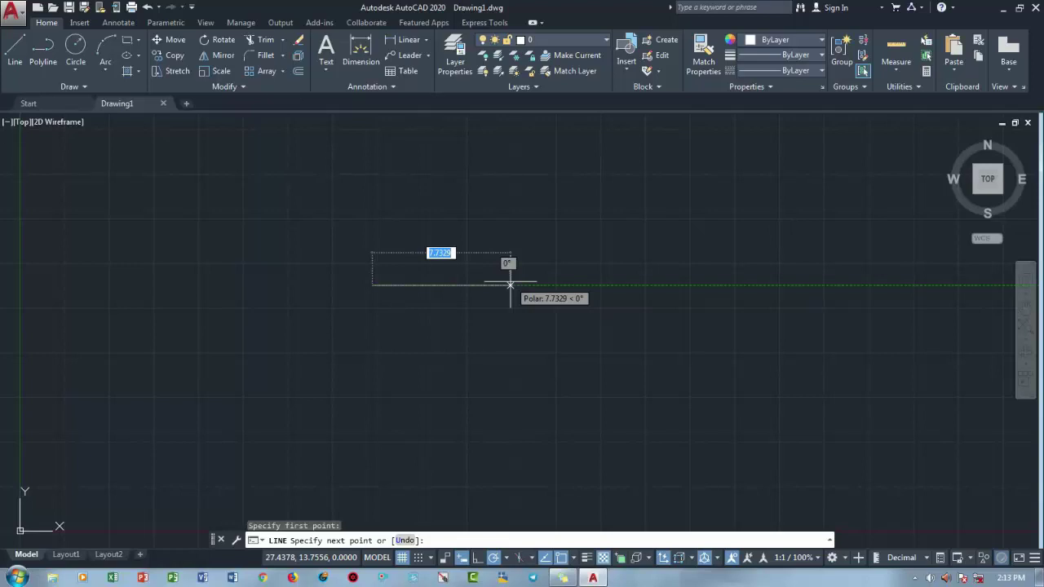
pyautogui.write('30')
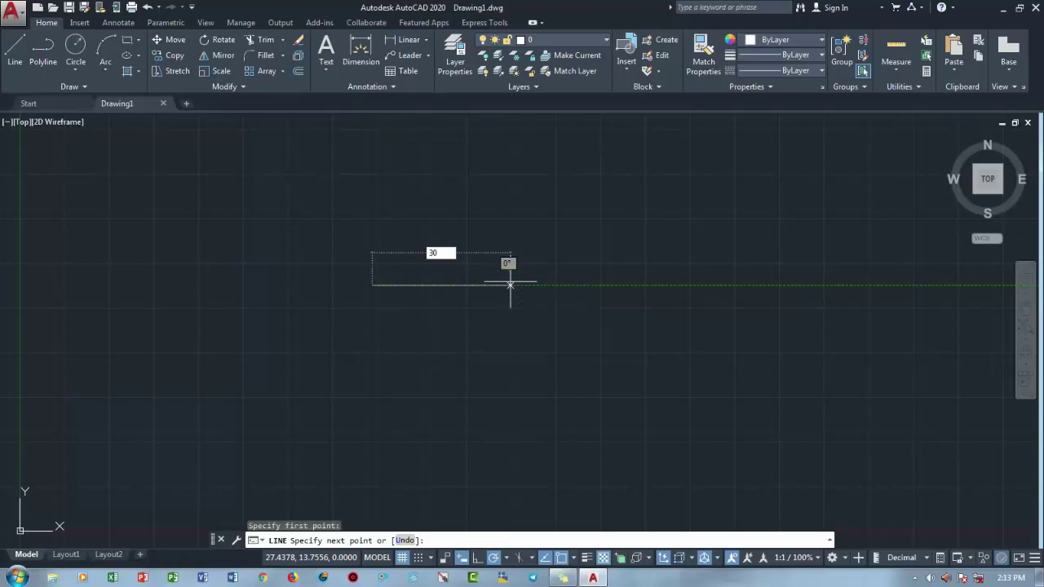
pyautogui.press('Return')
pyautogui.scroll(-3, 473, 322)
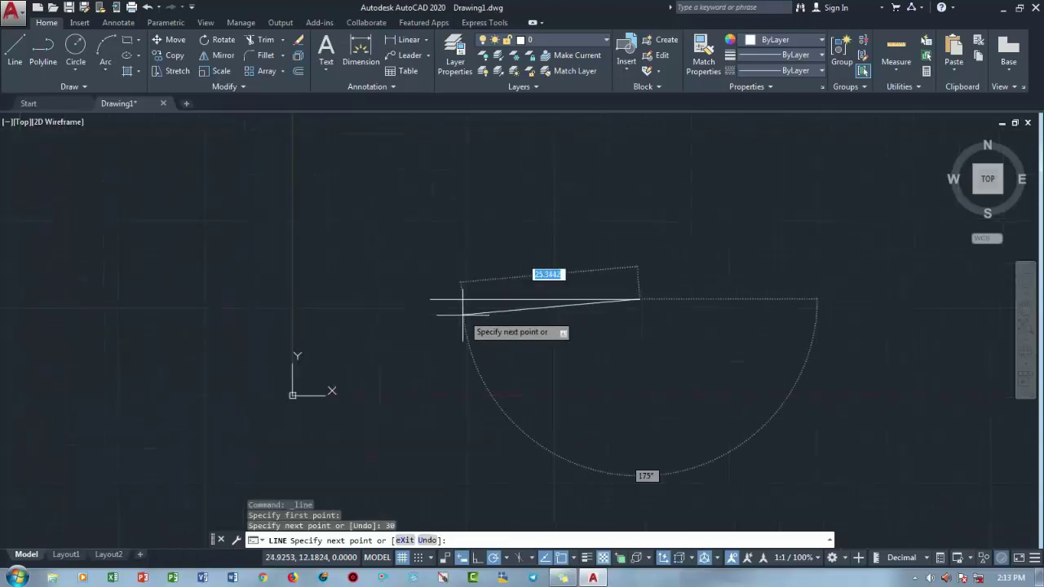
pyautogui.scroll(-3, 530, 380)
pyautogui.press('Return')
pyautogui.moveTo(531, 361); pyautogui.dragTo(477, 292, button='middle')
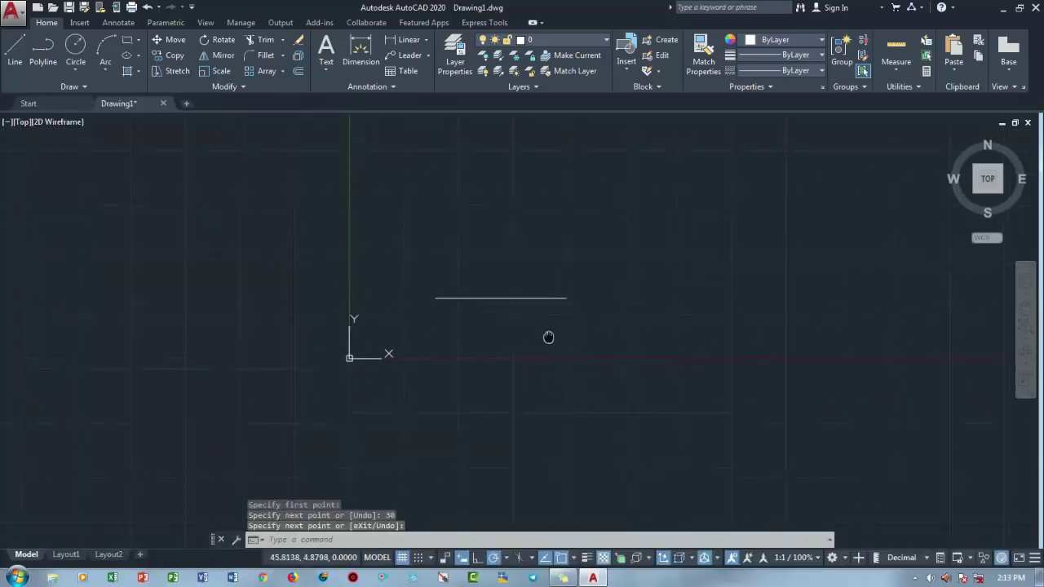
# Step: Draw a 60-unit vertical line down from the top line's midpoint
pyautogui.write('l')
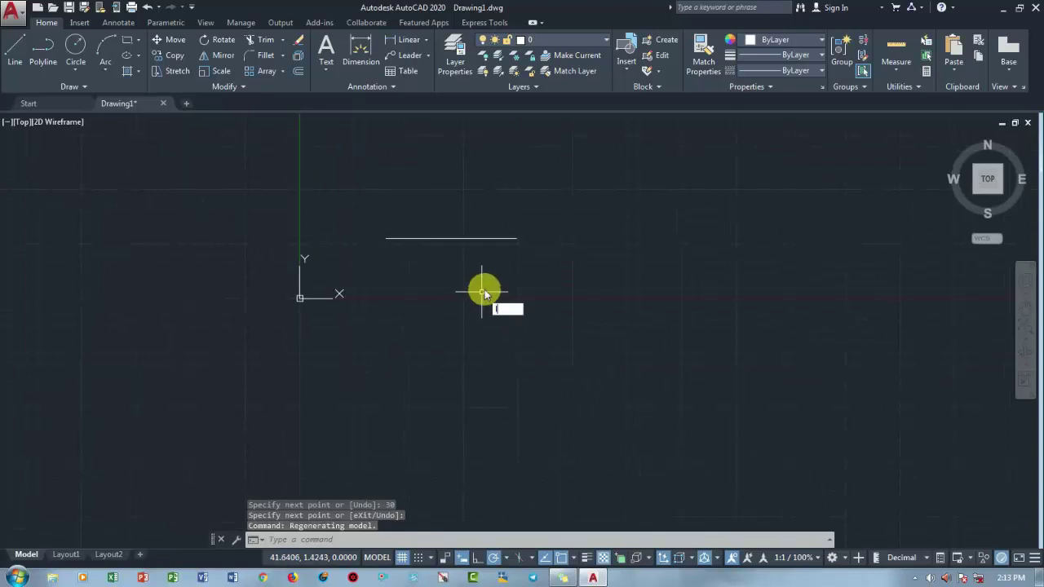
pyautogui.press('Return')
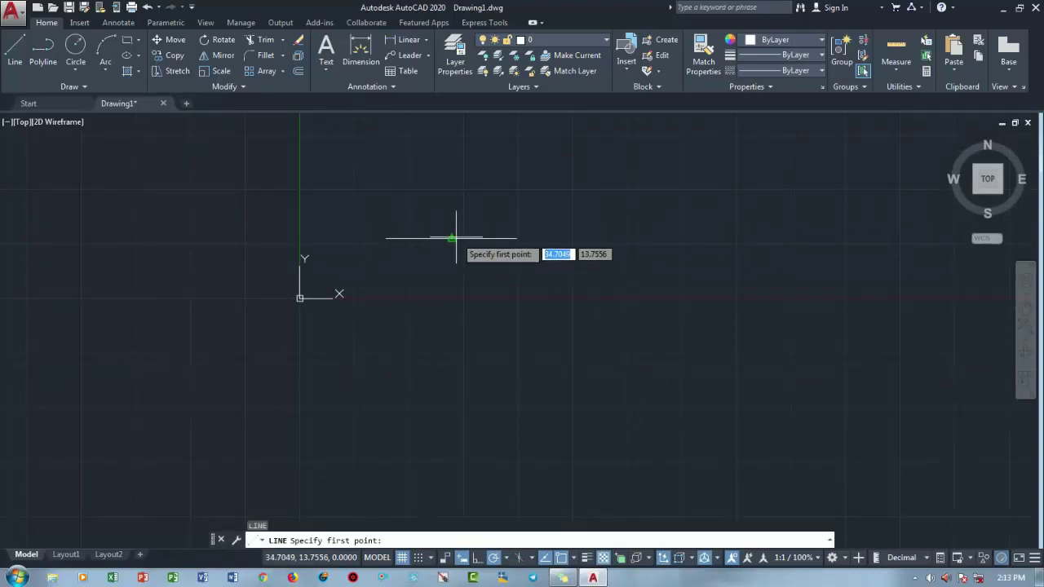
pyautogui.click(451, 239)
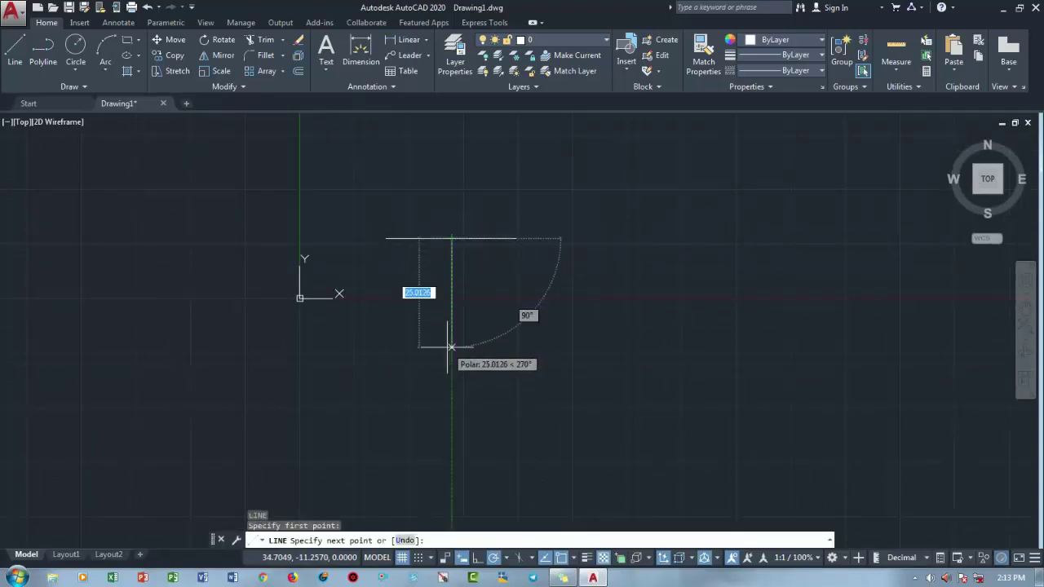
pyautogui.write('60')
pyautogui.press('Return')
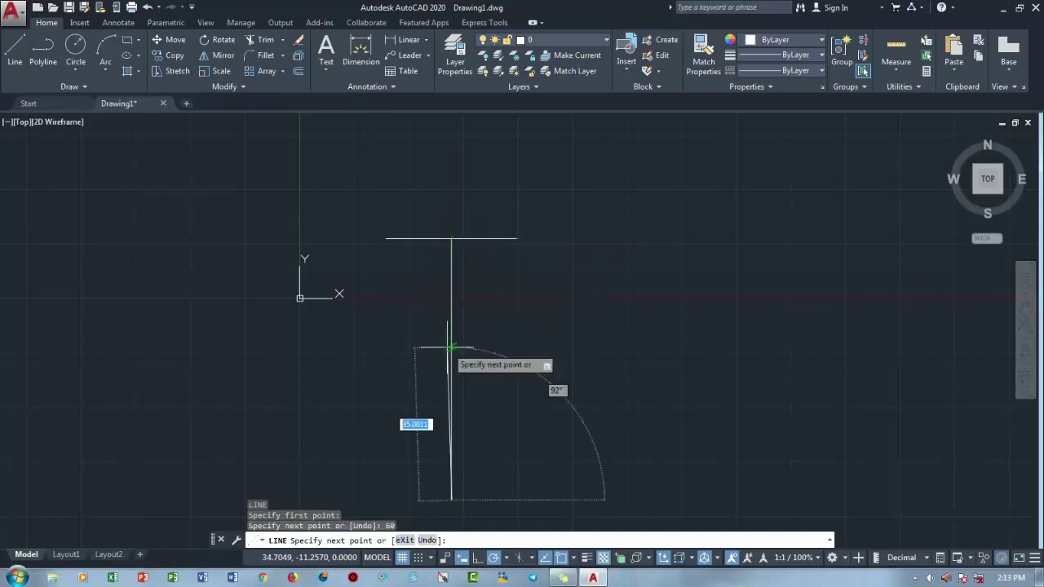
pyautogui.press('Return')
pyautogui.moveTo(421, 325); pyautogui.dragTo(396, 278, button='middle')
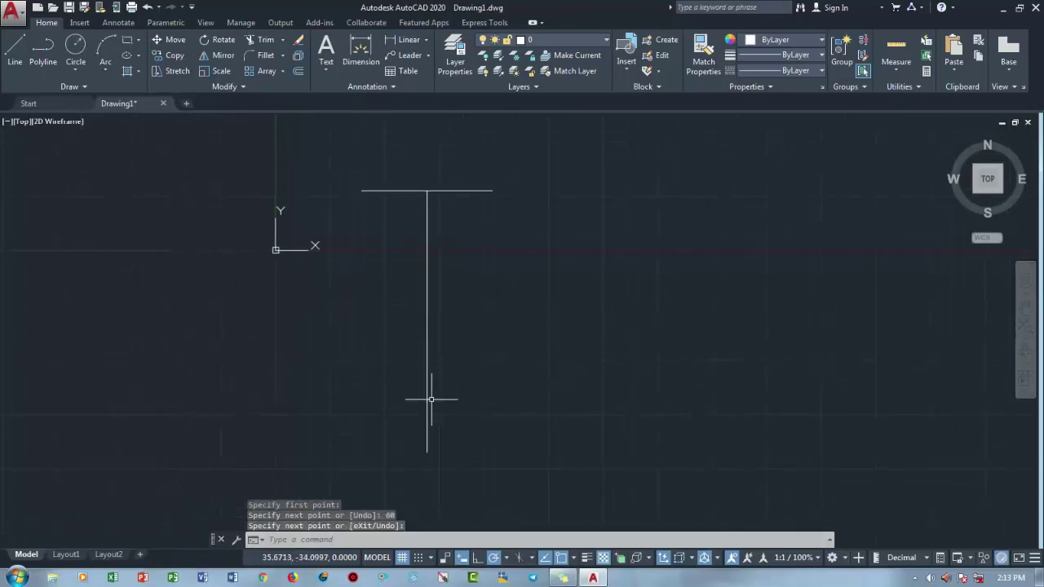
# Step: Draw a separate 70-unit horizontal base line
pyautogui.press('Return')
pyautogui.click(548, 417)
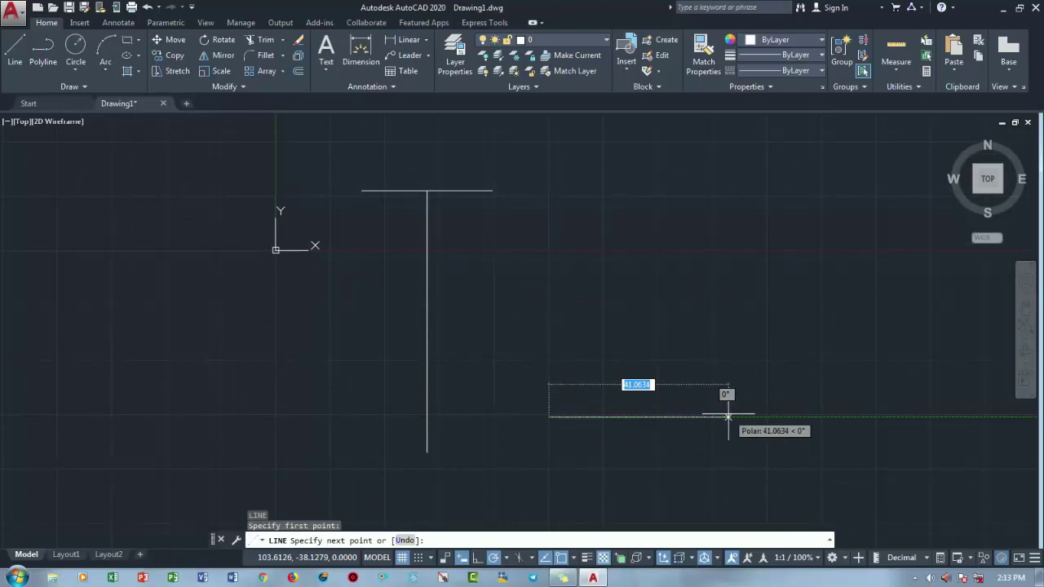
pyautogui.write('170')
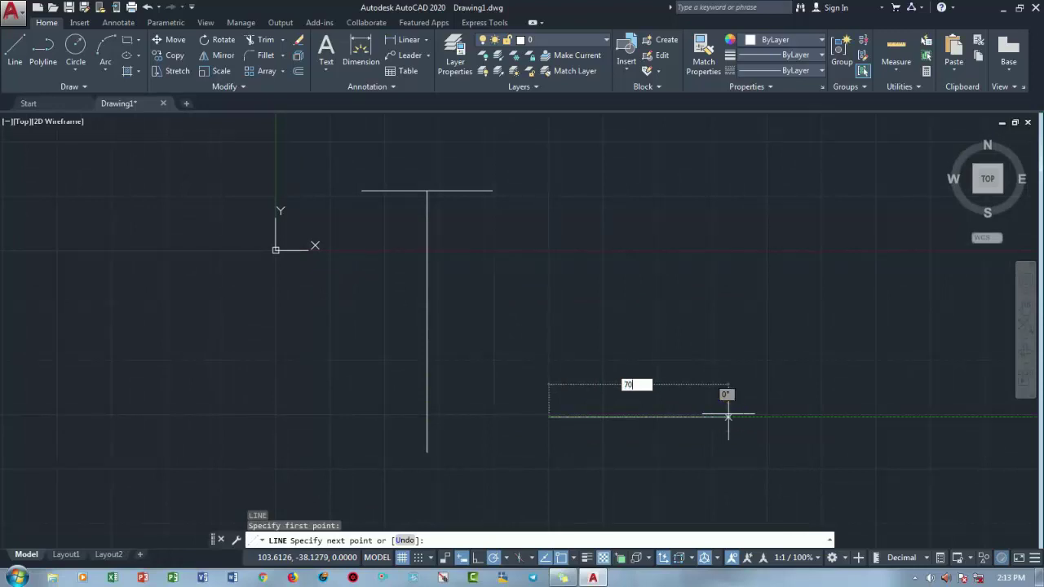
pyautogui.press('Return')
pyautogui.press('Return')
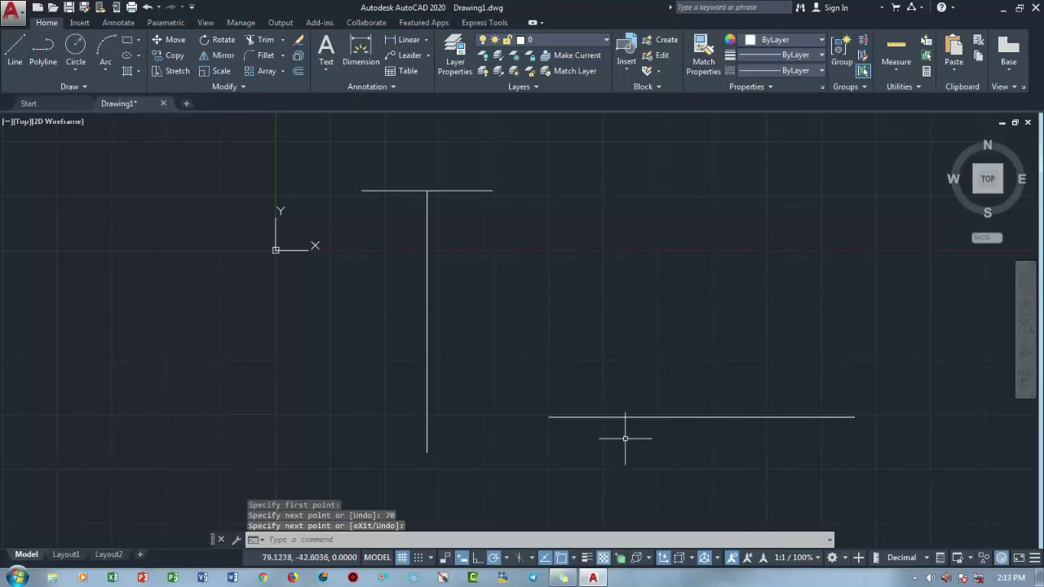
pyautogui.click(626, 438)
# Step: Move the base line so its midpoint sits on the vertical line's bottom end
pyautogui.click(598, 351)
pyautogui.write('m')
pyautogui.press('Return')
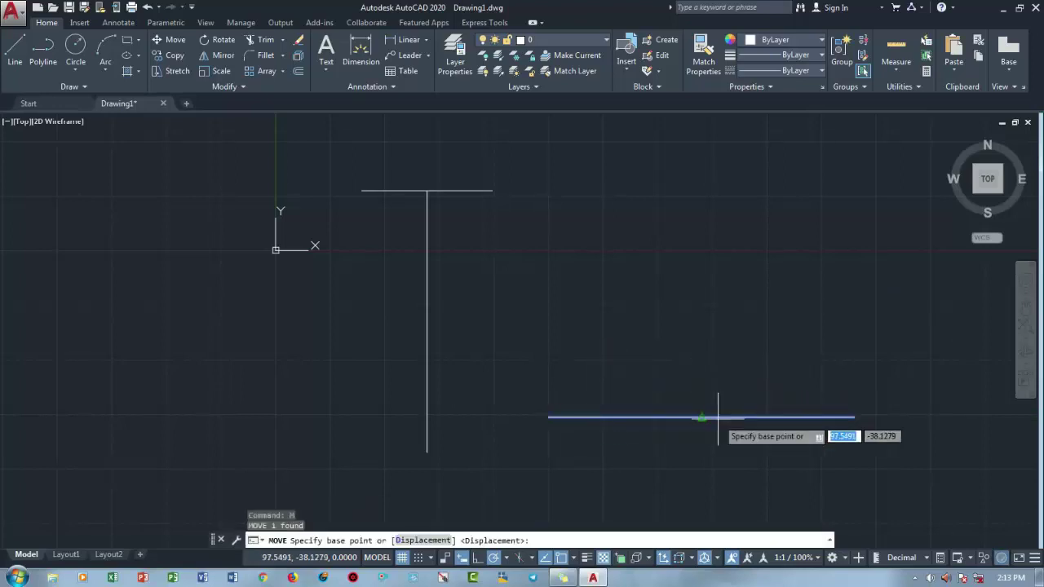
pyautogui.click(701, 417)
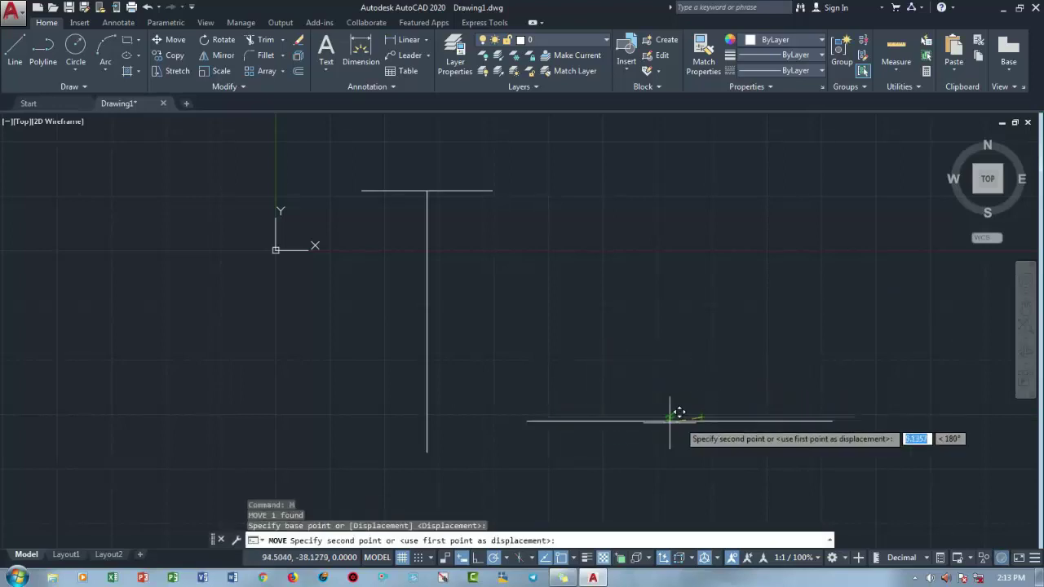
pyautogui.click(427, 453)
# Step: Erase the vertical guide line
pyautogui.click(476, 392)
pyautogui.click(391, 314)
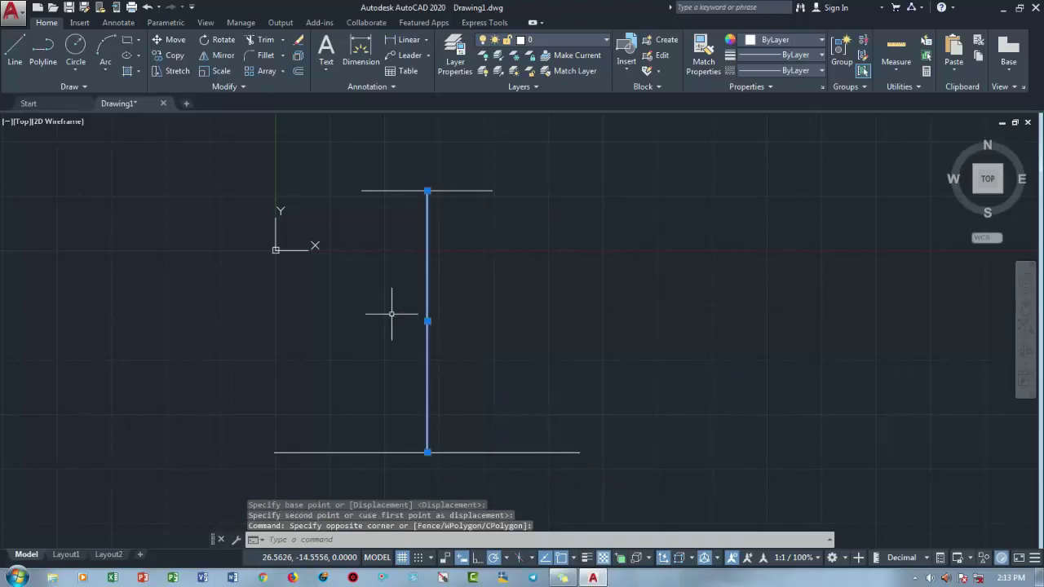
pyautogui.write('e')
pyautogui.press('Return')
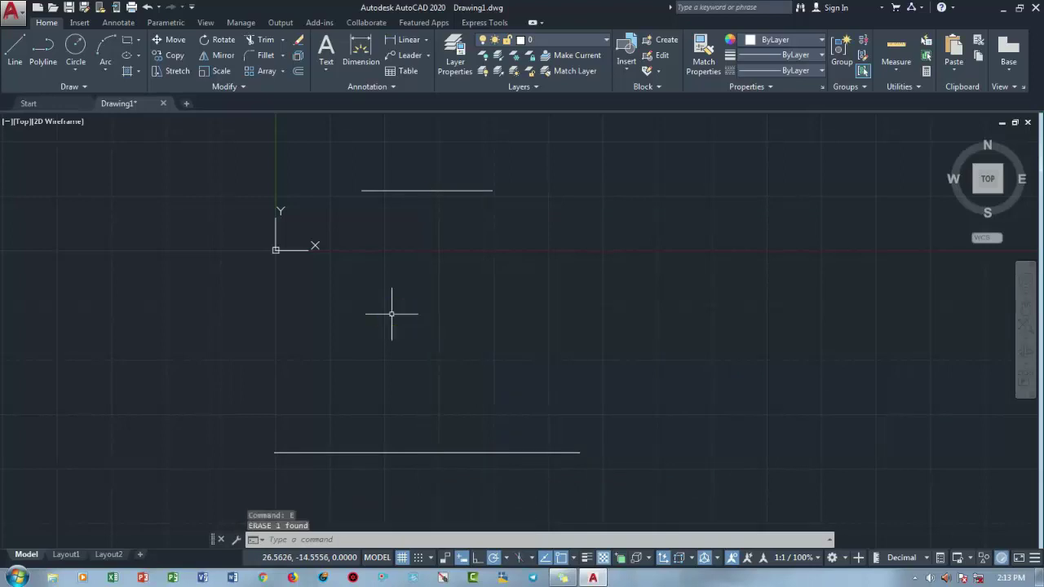
# Step: Draw the left and right slanted sides connecting the top line's ends to the base ends
pyautogui.write('l')
pyautogui.press('Return')
pyautogui.click(361, 190)
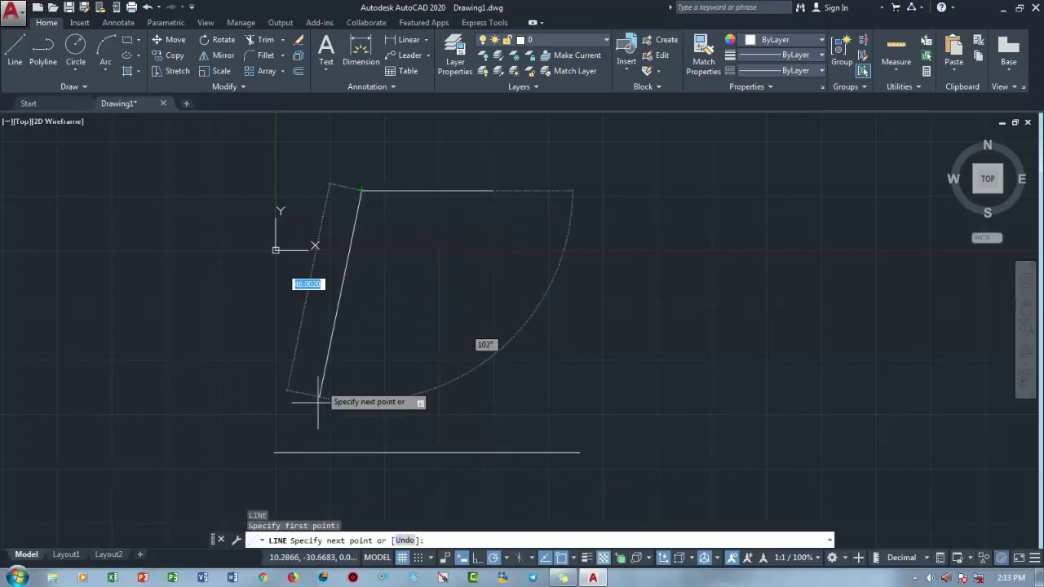
pyautogui.click(273, 454)
pyautogui.press('Return')
pyautogui.press('Return')
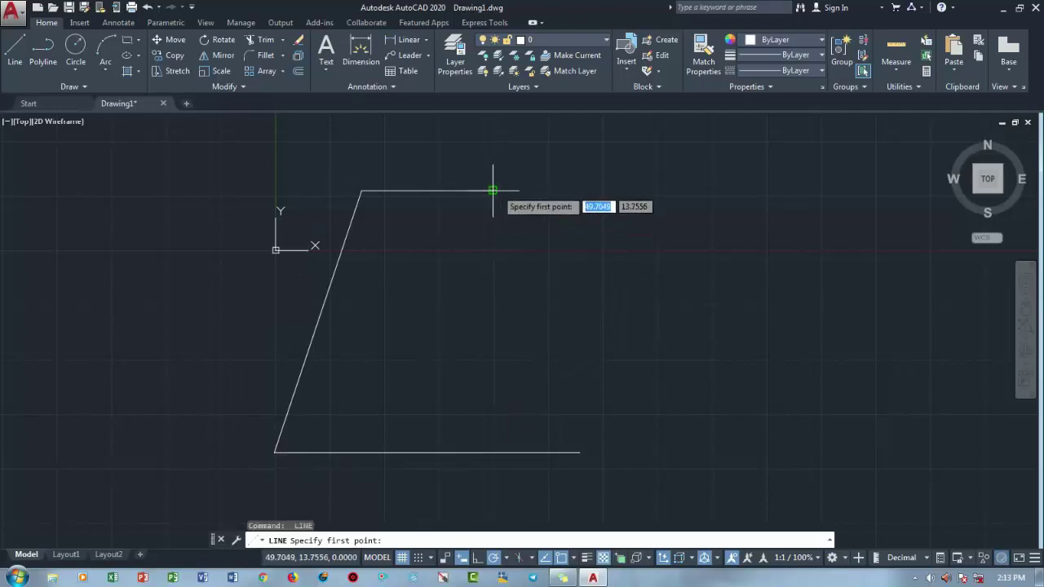
pyautogui.click(491, 191)
pyautogui.click(581, 453)
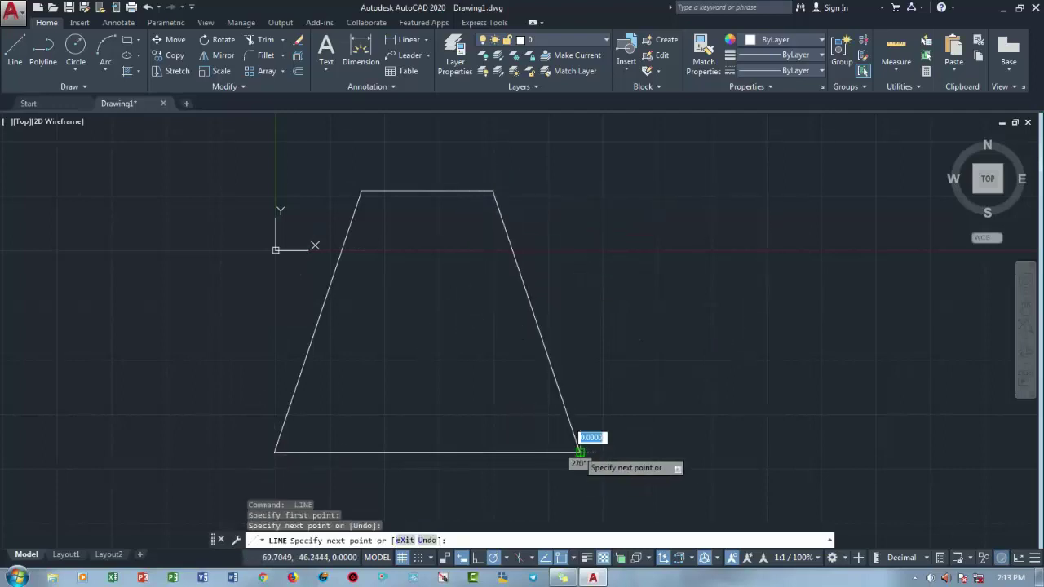
pyautogui.press('Return')
# Step: Join the four sides into a single trapezoid polyline and verify it
pyautogui.scroll(-3, 353, 303)
pyautogui.click(245, 194)
pyautogui.click(589, 468)
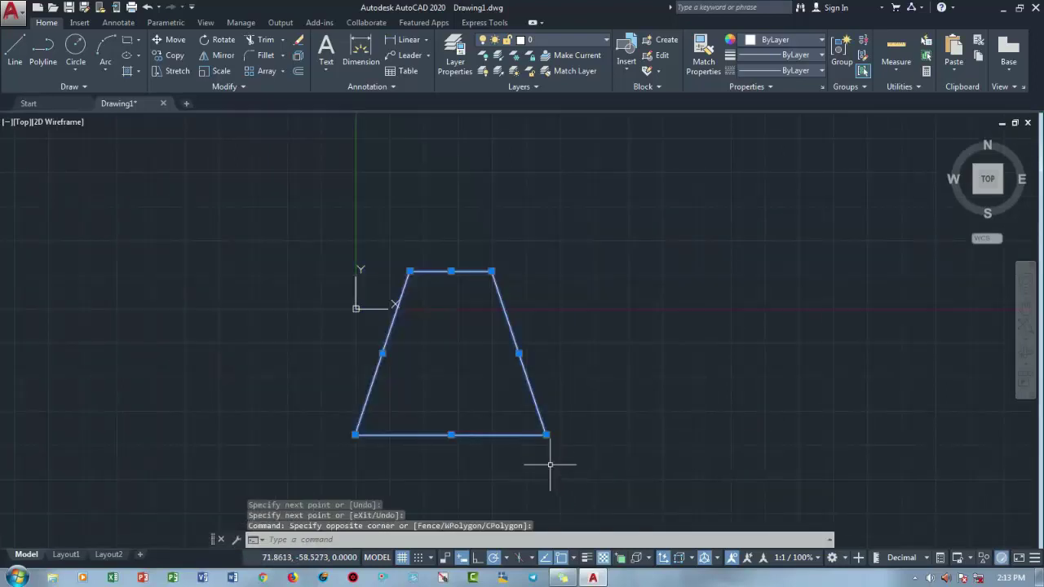
pyautogui.write('j')
pyautogui.press('Return')
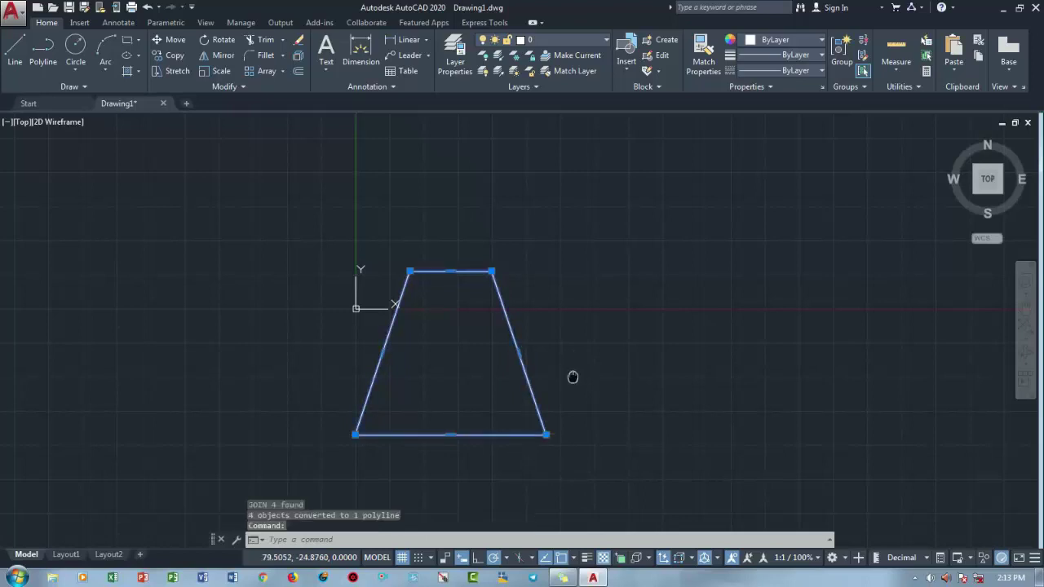
pyautogui.click(522, 359)
pyautogui.moveTo(522, 359)
pyautogui.mouseDown(button='middle')
pyautogui.moveTo(477, 342)
pyautogui.moveTo(467, 294)
pyautogui.mouseUp(button='middle')
pyautogui.press('Escape')
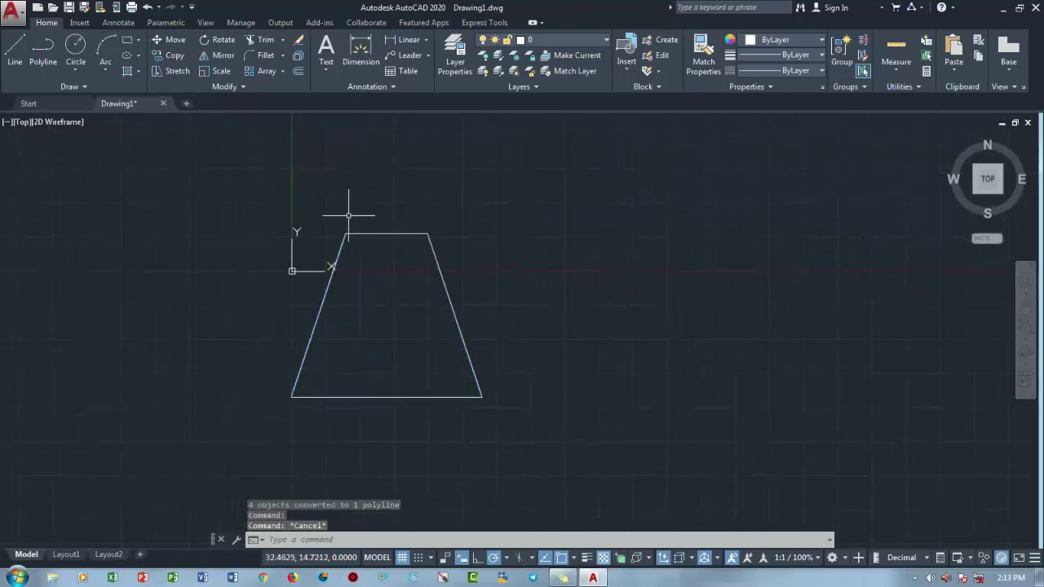
# Step: Draw a 15 by 20 rectangle beside the trapezoid
pyautogui.click(129, 44)
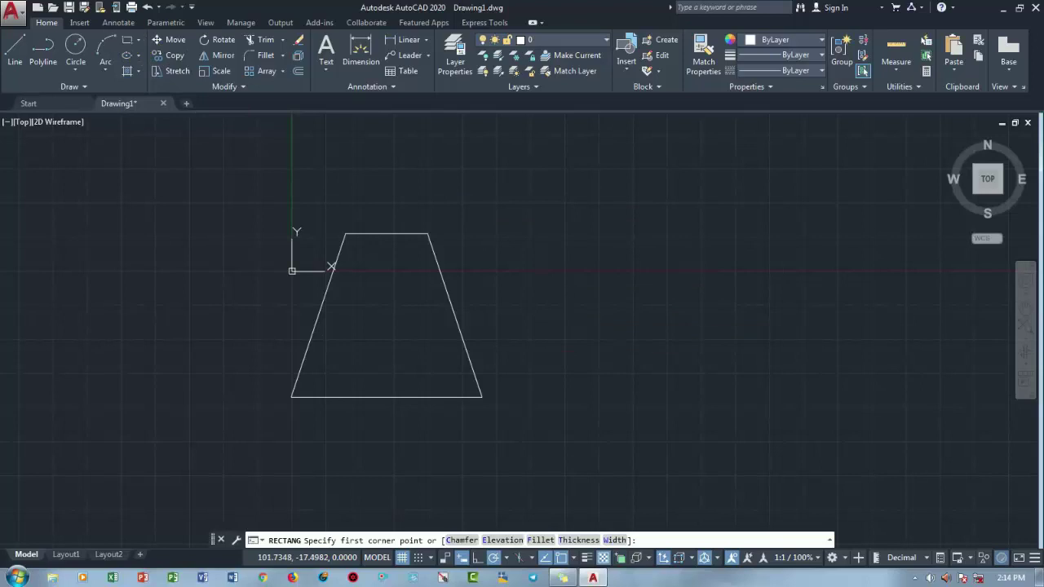
pyautogui.click(570, 318)
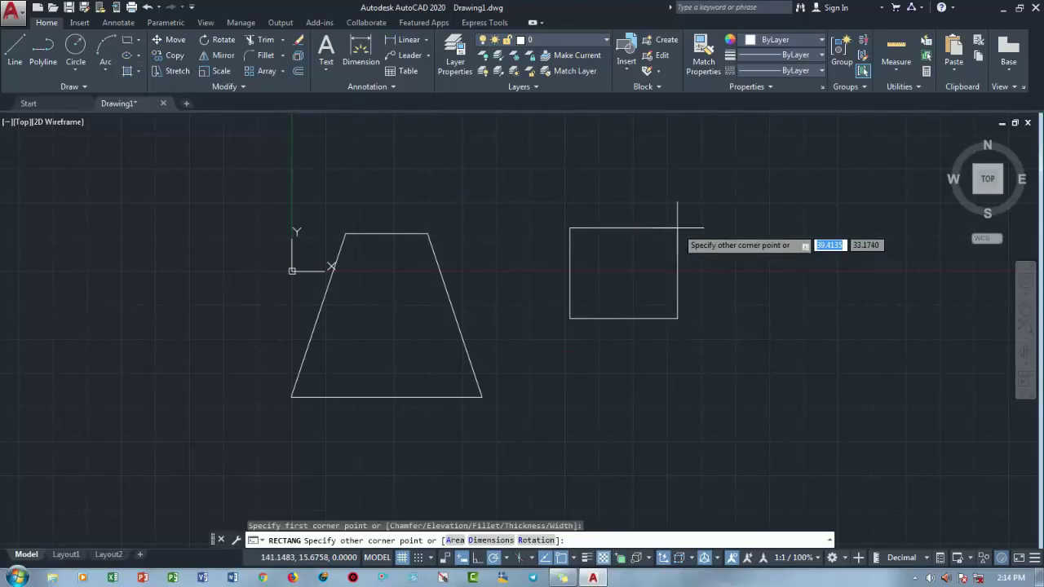
pyautogui.write('15.')
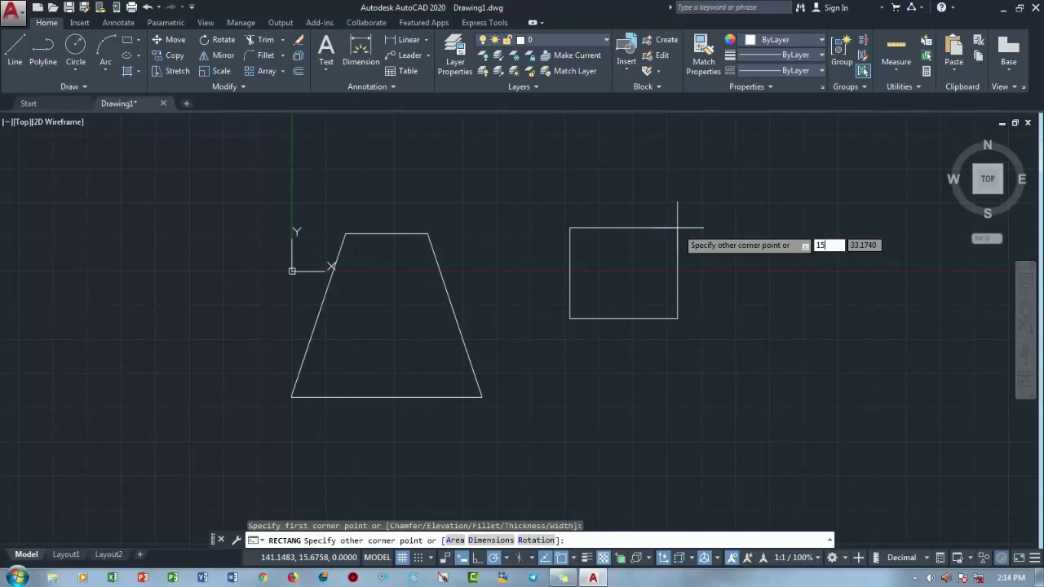
pyautogui.press('Tab')
pyautogui.write('2')
pyautogui.press('Return')
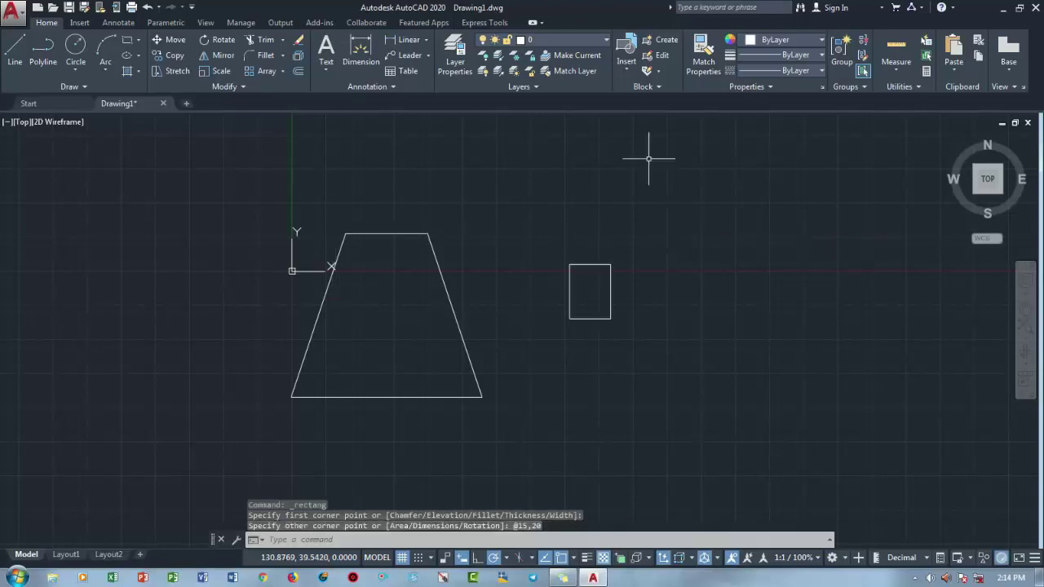
# Step: Move the rectangle by its bottom midpoint onto the trapezoid's top midpoint
pyautogui.moveTo(645, 326); pyautogui.dragTo(595, 302)
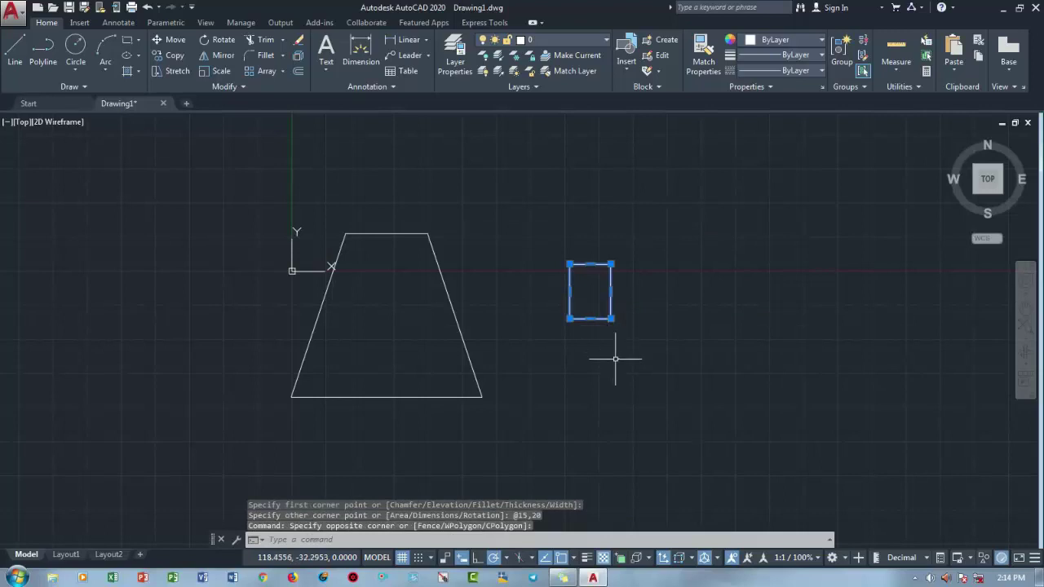
pyautogui.write('m')
pyautogui.press('Return')
pyautogui.click(589, 318)
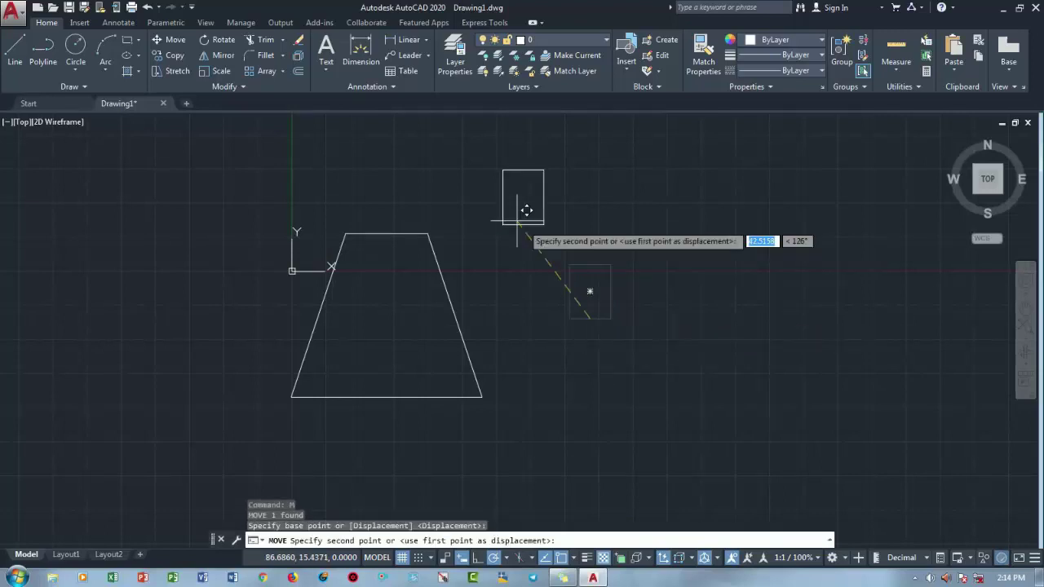
pyautogui.click(385, 234)
pyautogui.moveTo(431, 269); pyautogui.dragTo(407, 227, button='middle')
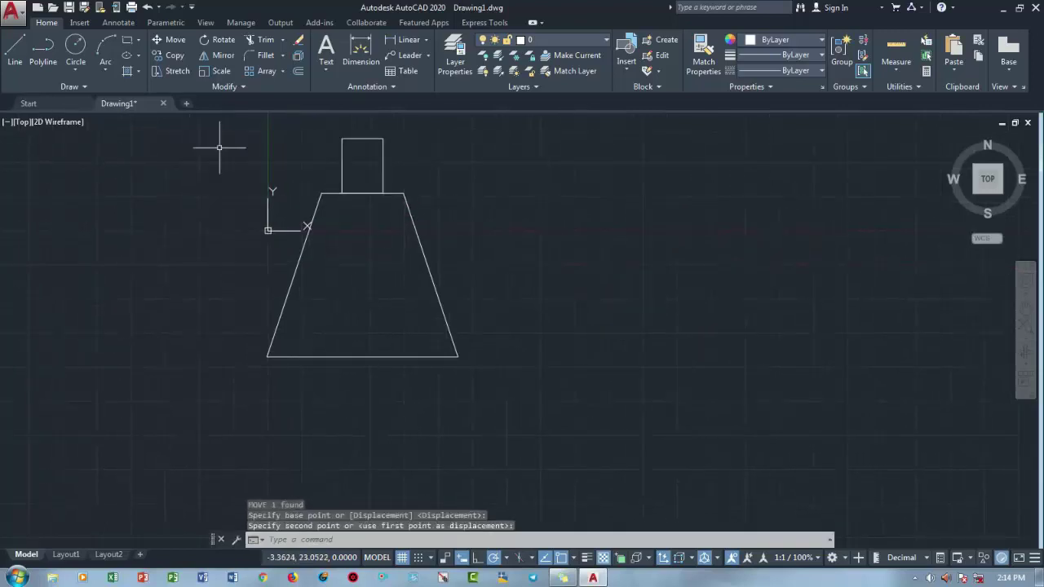
# Step: Draw a 10 by 80 upright rectangle
pyautogui.click(126, 40)
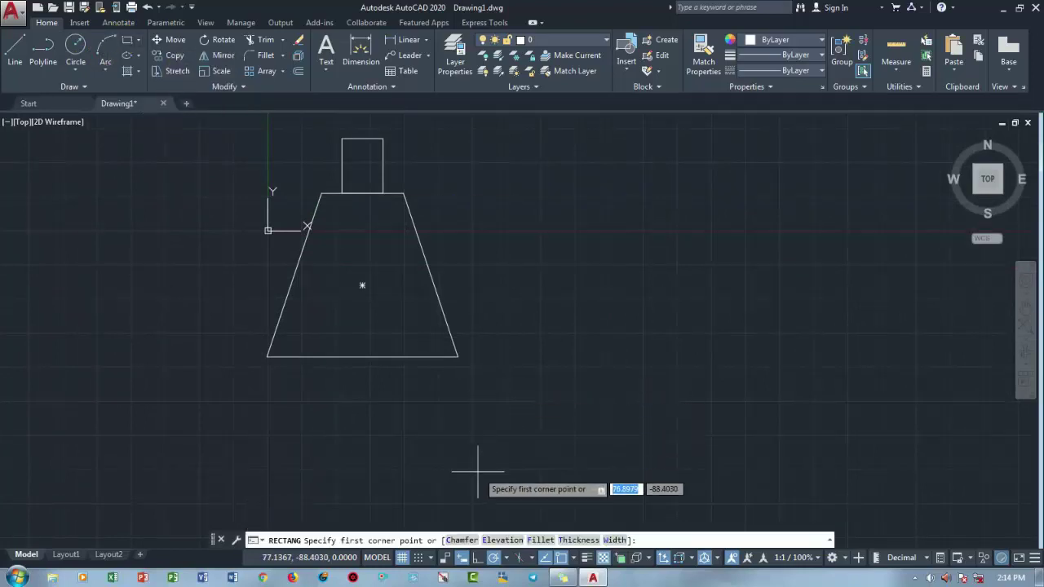
pyautogui.click(471, 473)
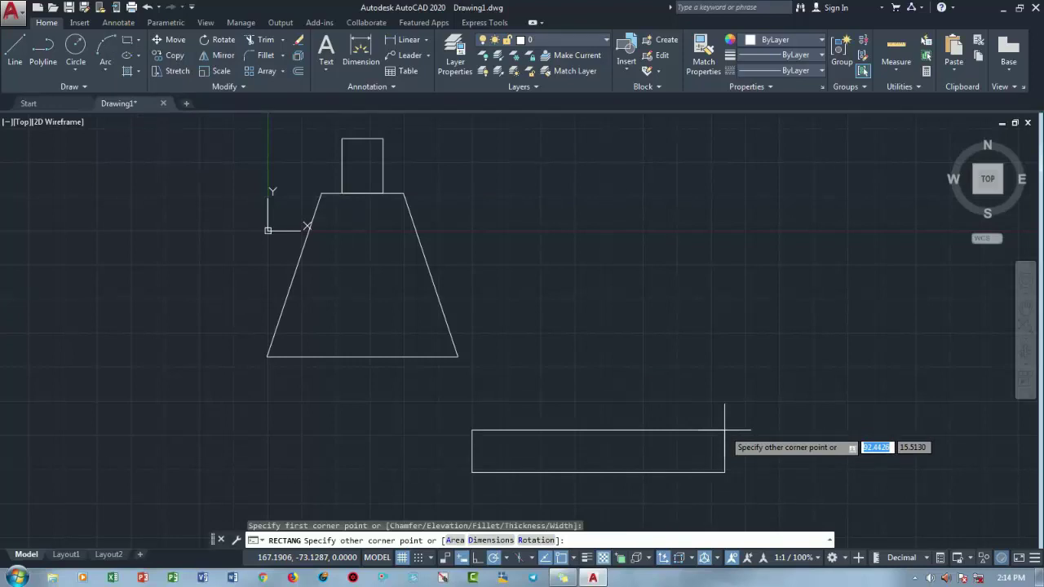
pyautogui.write('10')
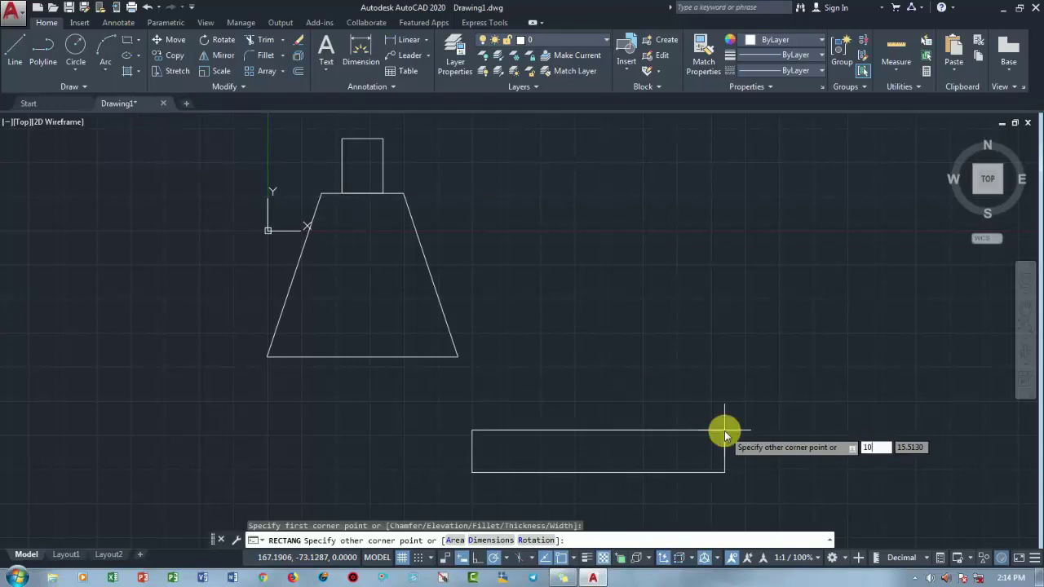
pyautogui.press('Tab')
pyautogui.write('8')
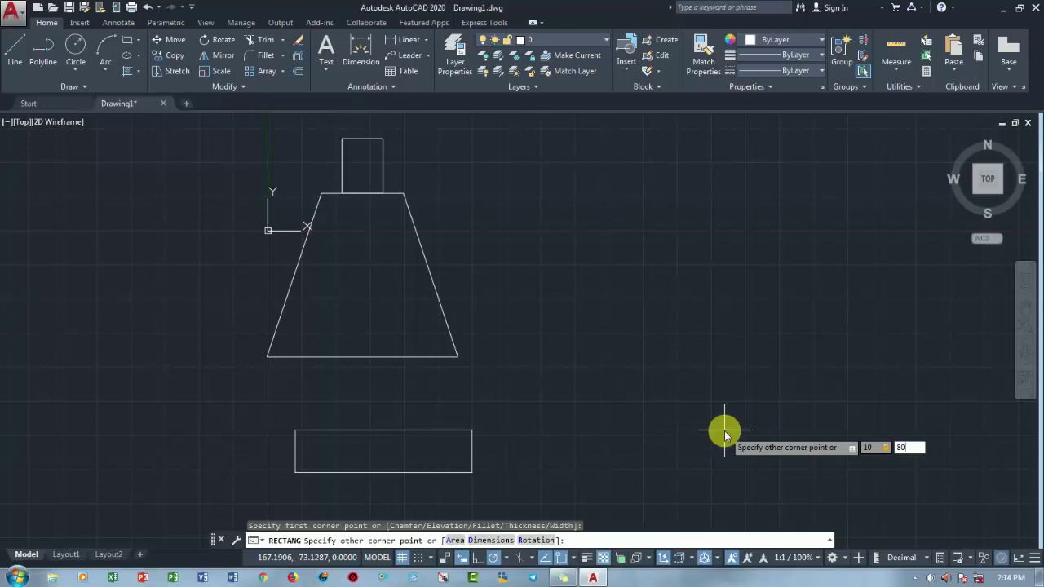
pyautogui.press('Return')
# Step: Start rotating the 10 by 80 rectangle about its bottom point
pyautogui.click(541, 337)
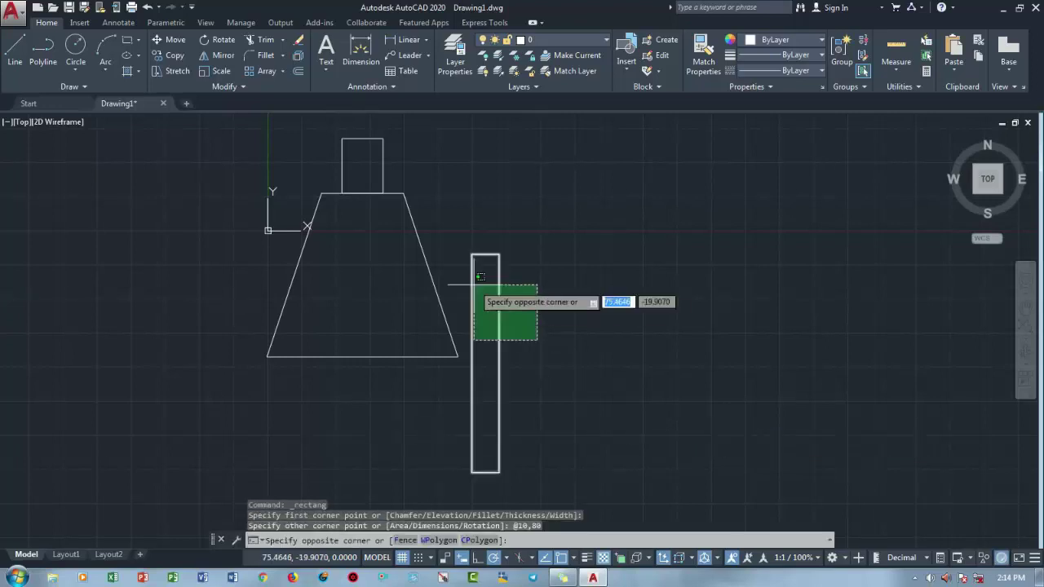
pyautogui.click(473, 283)
pyautogui.write('ro')
pyautogui.press('Return')
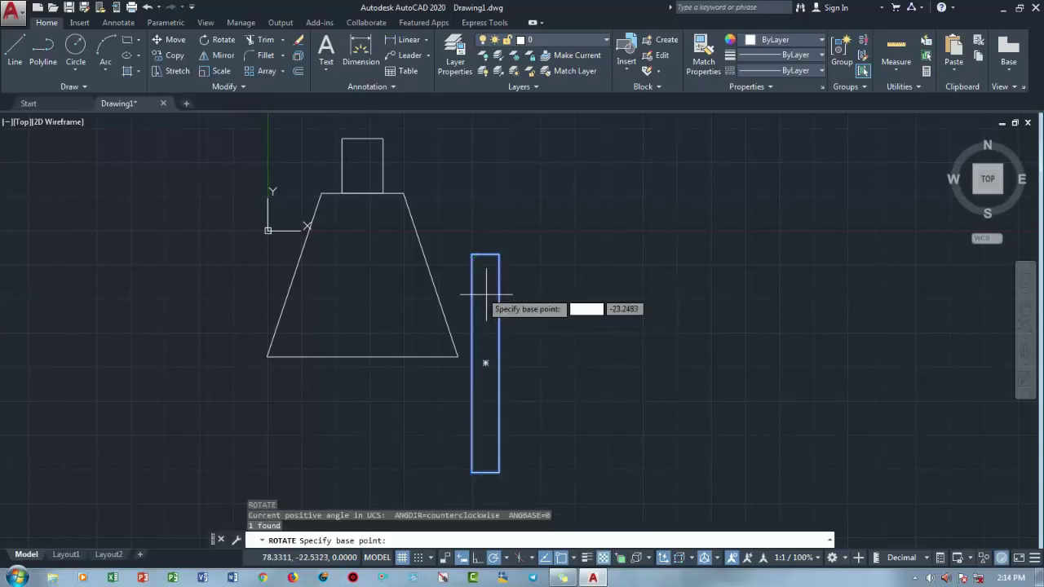
pyautogui.click(488, 297)
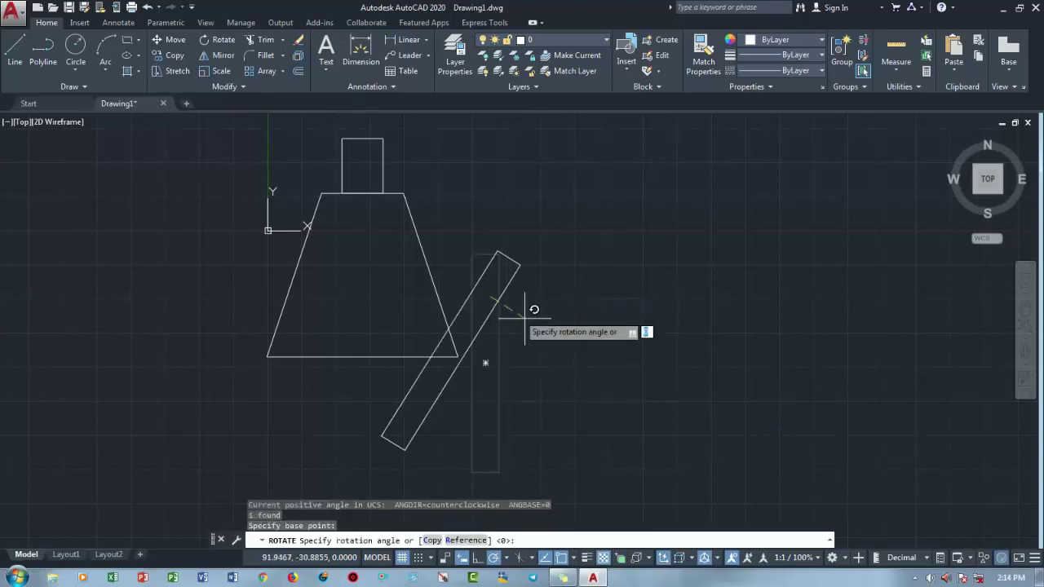
# Step: Finish turning the rectangle horizontal and move it right of the trapezoid
pyautogui.click(490, 463)
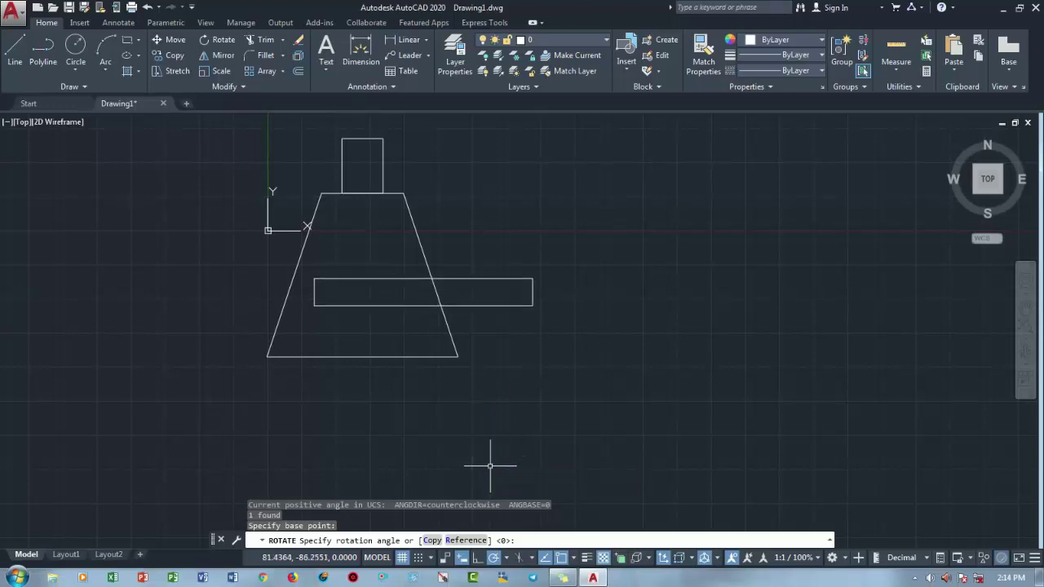
pyautogui.click(535, 331)
pyautogui.click(511, 260)
pyautogui.write('m')
pyautogui.press('Return')
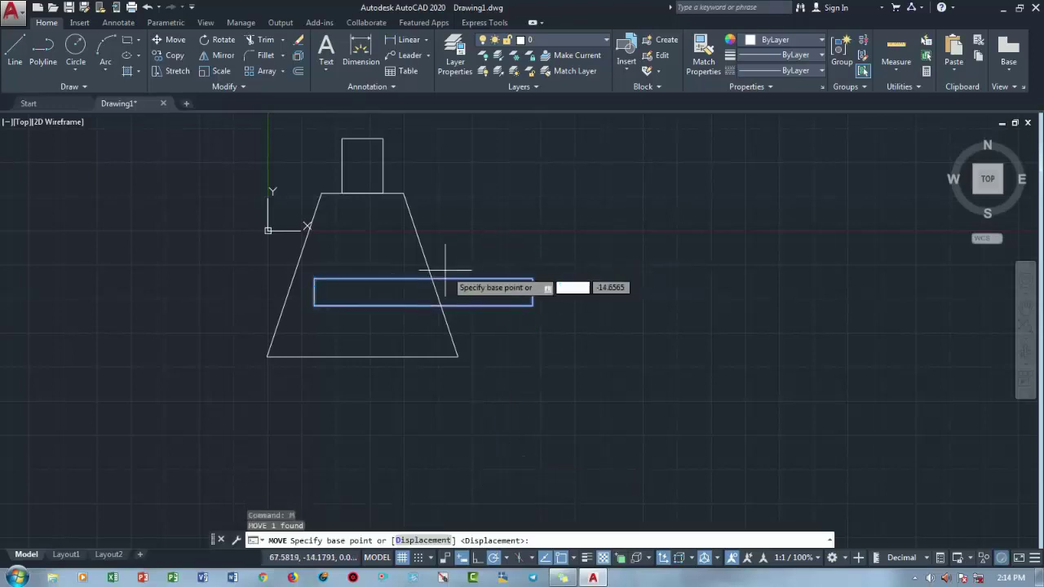
pyautogui.click(423, 279)
pyautogui.click(643, 296)
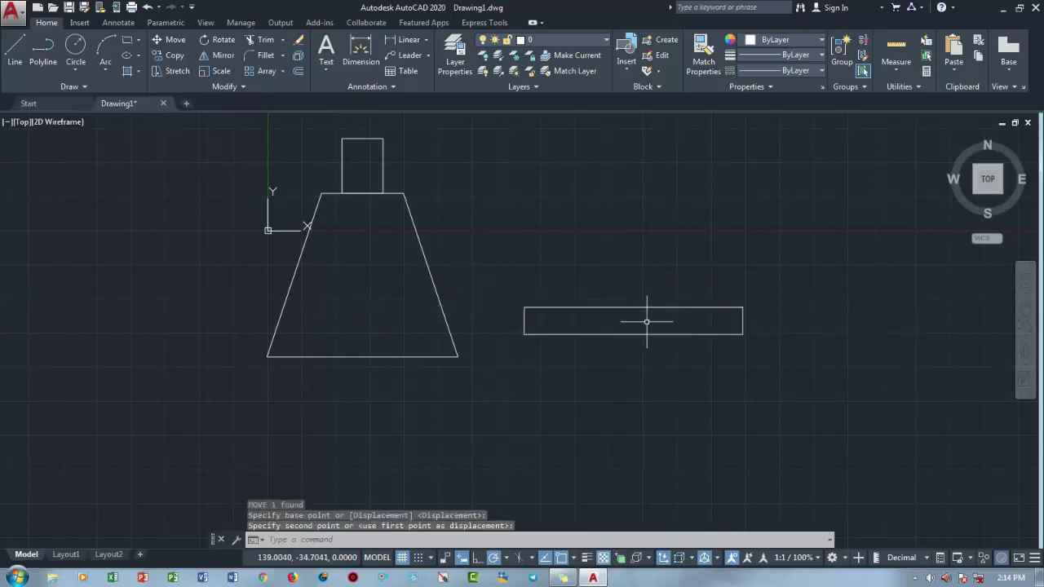
# Step: Move the rectangle by its top midpoint to centre it under the trapezoid's base
pyautogui.click(815, 346)
pyautogui.click(611, 280)
pyautogui.write('m')
pyautogui.press('Return')
pyautogui.click(634, 310)
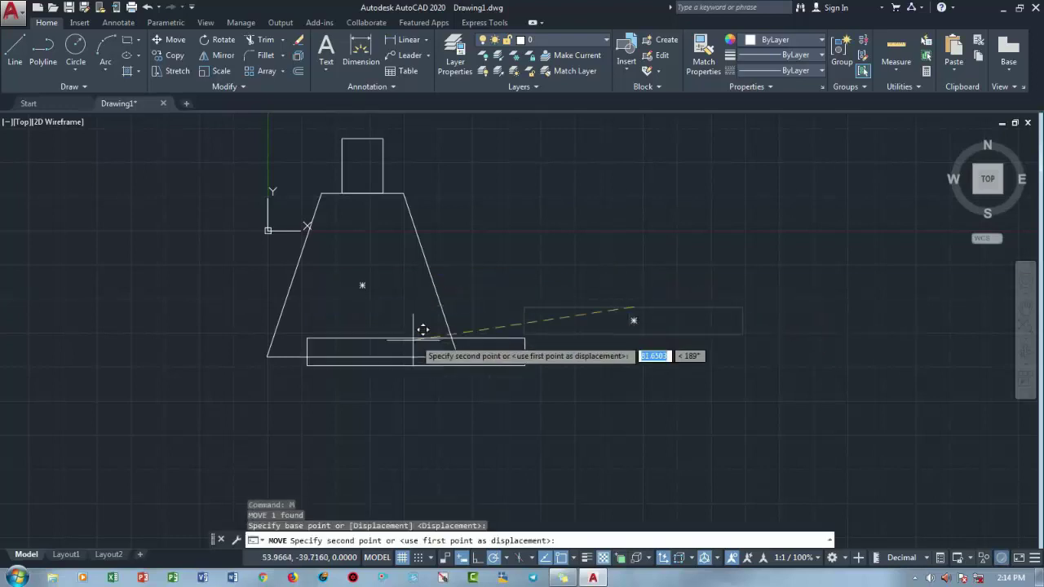
pyautogui.click(363, 357)
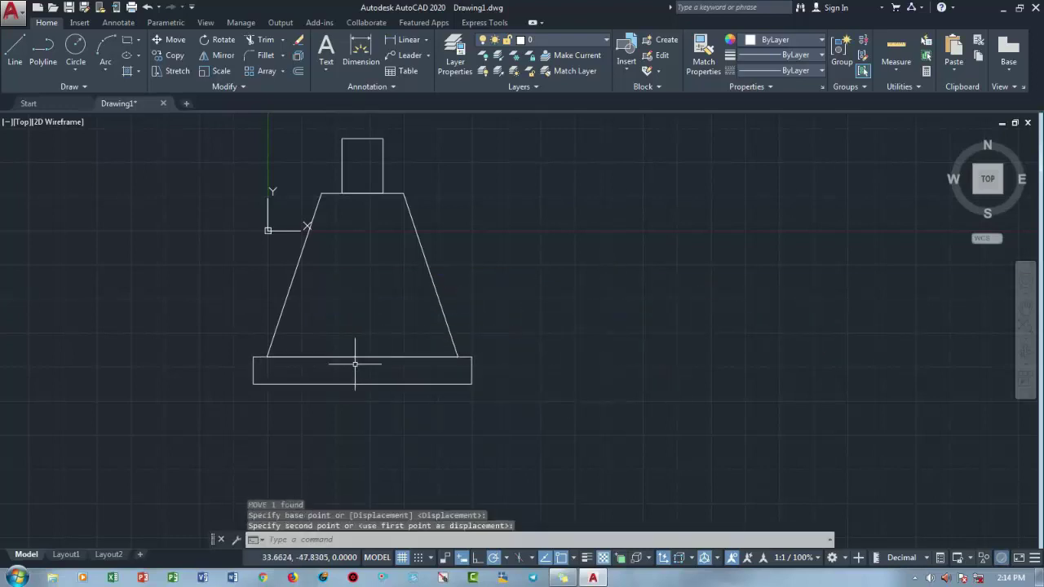
pyautogui.click(126, 56)
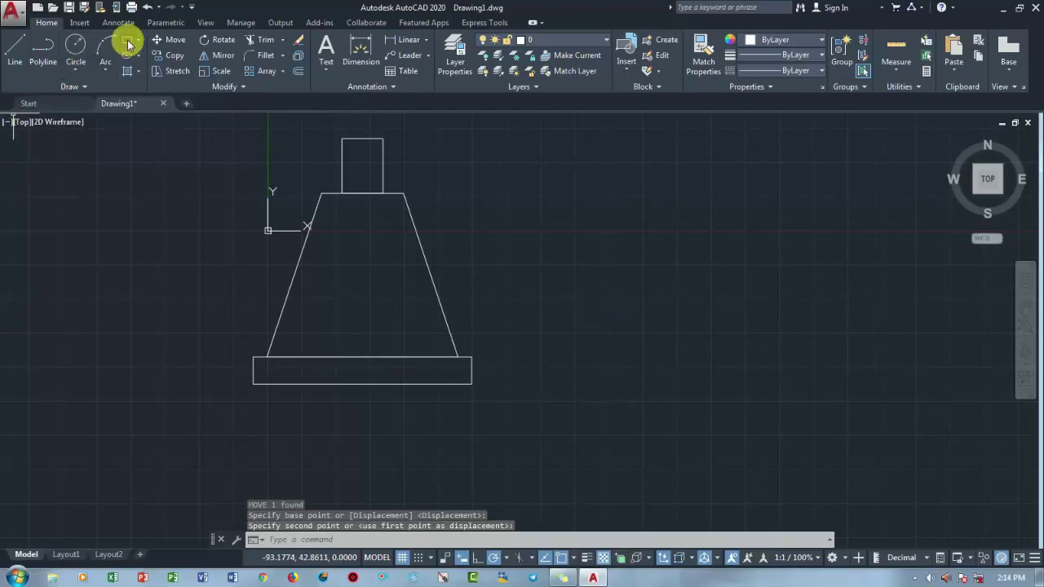
# Step: Draw an 80 by 5 rectangular strip
pyautogui.click(474, 490)
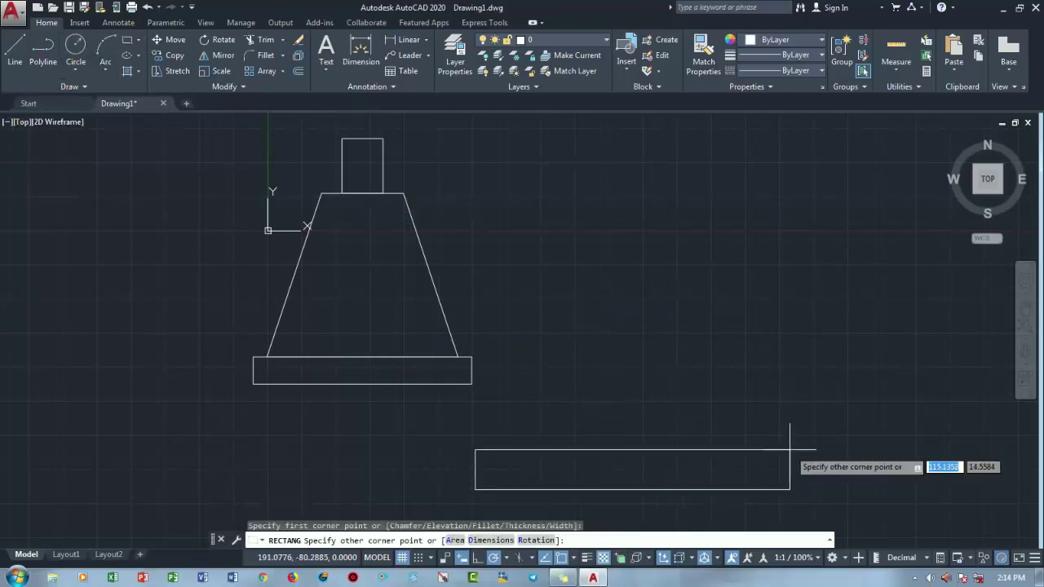
pyautogui.write('80')
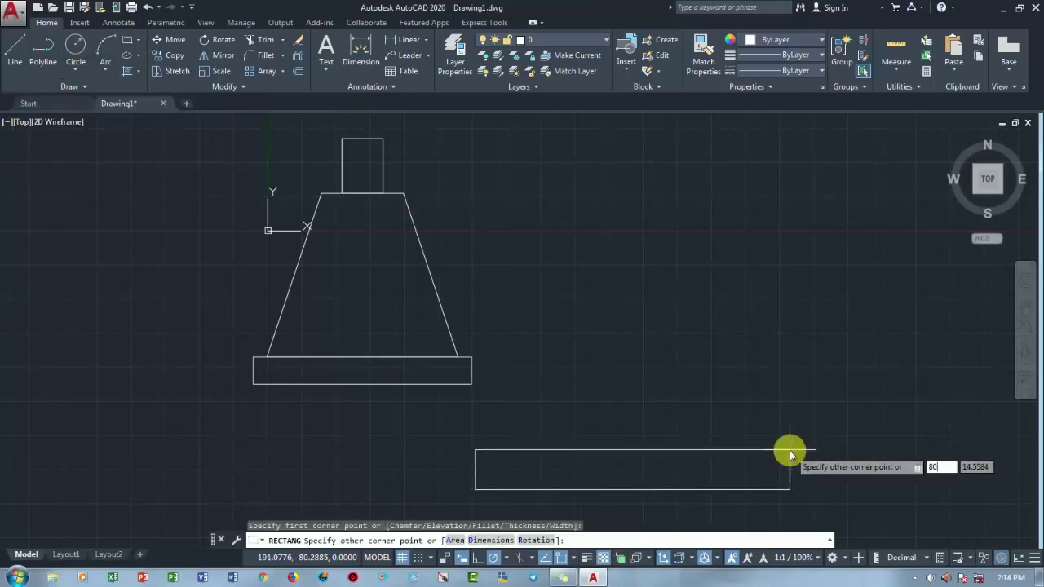
pyautogui.press('Tab')
pyautogui.write('5')
pyautogui.press('Return')
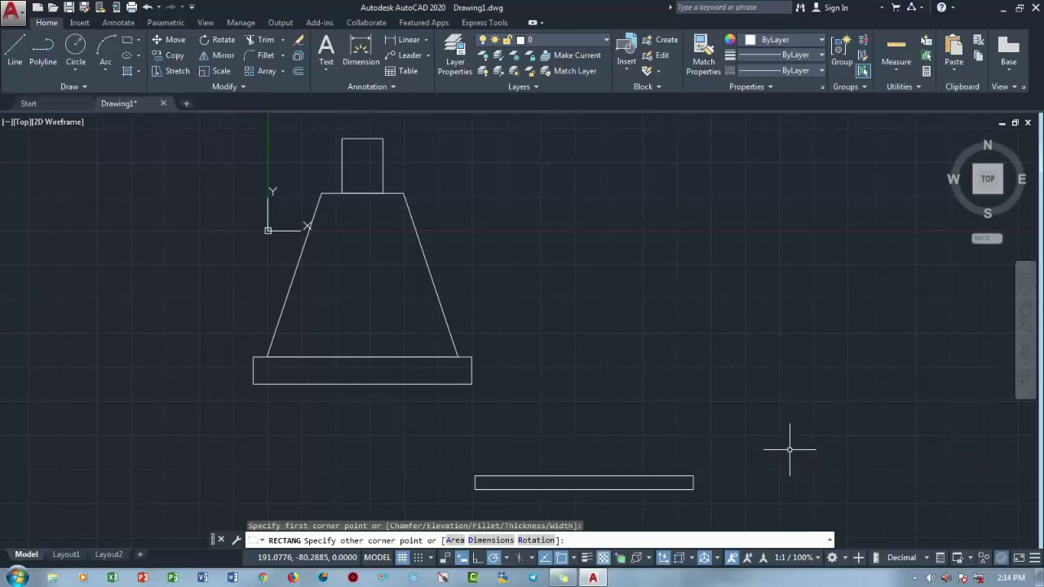
# Step: Move the 80 by 5 strip directly under the wide base rectangle
pyautogui.moveTo(790, 449)
pyautogui.mouseDown(button='middle')
pyautogui.moveTo(729, 391)
pyautogui.moveTo(582, 400)
pyautogui.mouseUp(button='middle')
pyautogui.moveTo(582, 400); pyautogui.dragTo(545, 351)
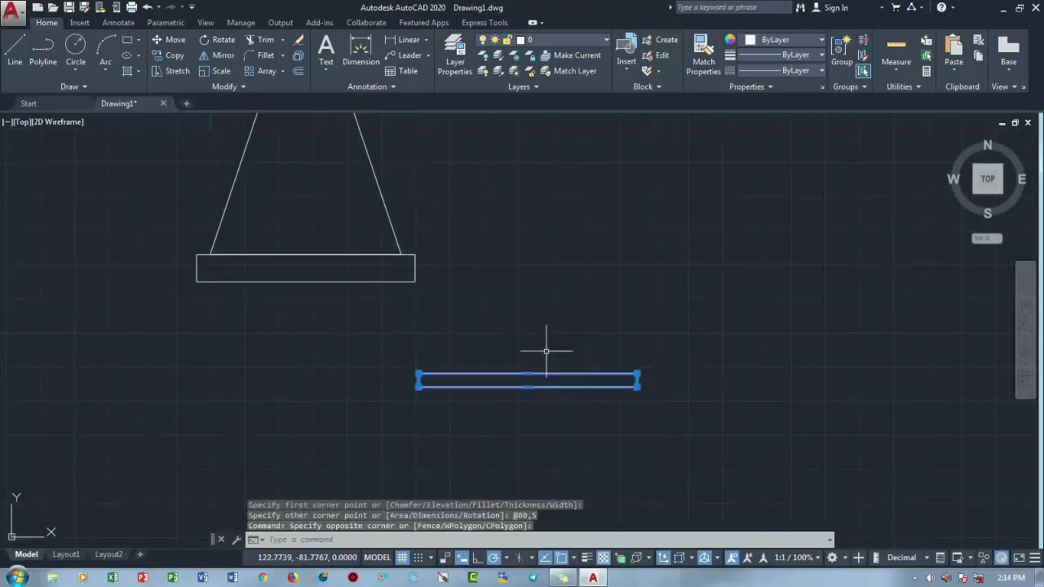
pyautogui.write('m')
pyautogui.press('Return')
pyautogui.click(527, 379)
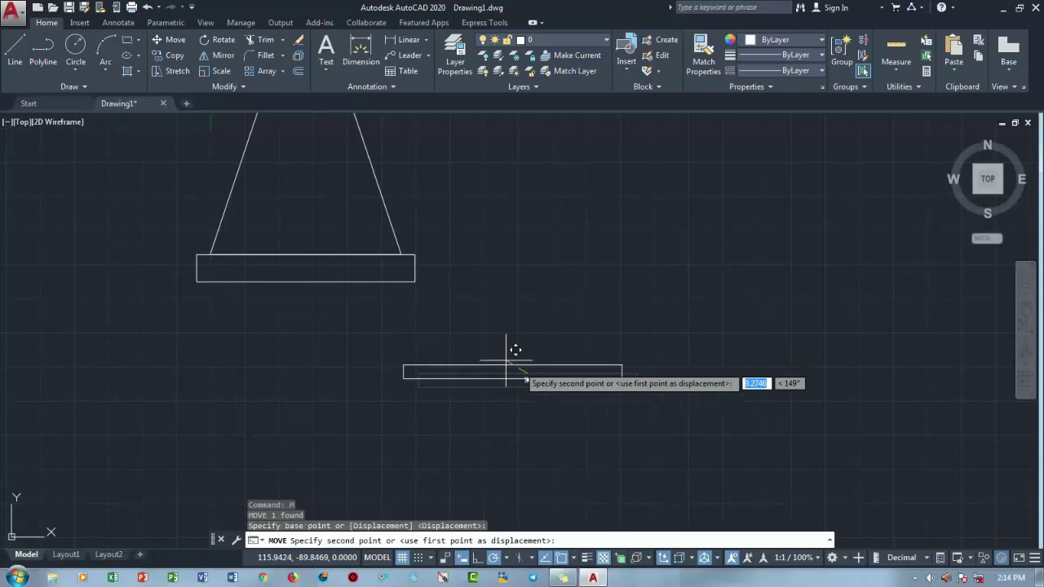
pyautogui.click(310, 282)
pyautogui.moveTo(421, 315); pyautogui.dragTo(451, 438, button='middle')
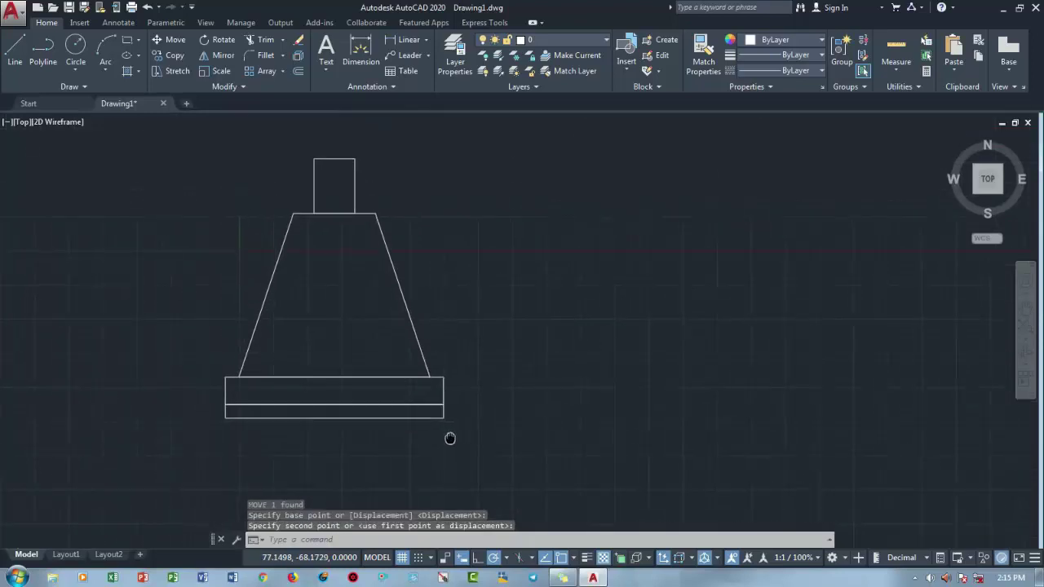
# Step: Select the top rectangle, trapezoid, base rectangle and thin strip in turn to check each
pyautogui.click(364, 180)
pyautogui.click(326, 167)
pyautogui.press('Escape')
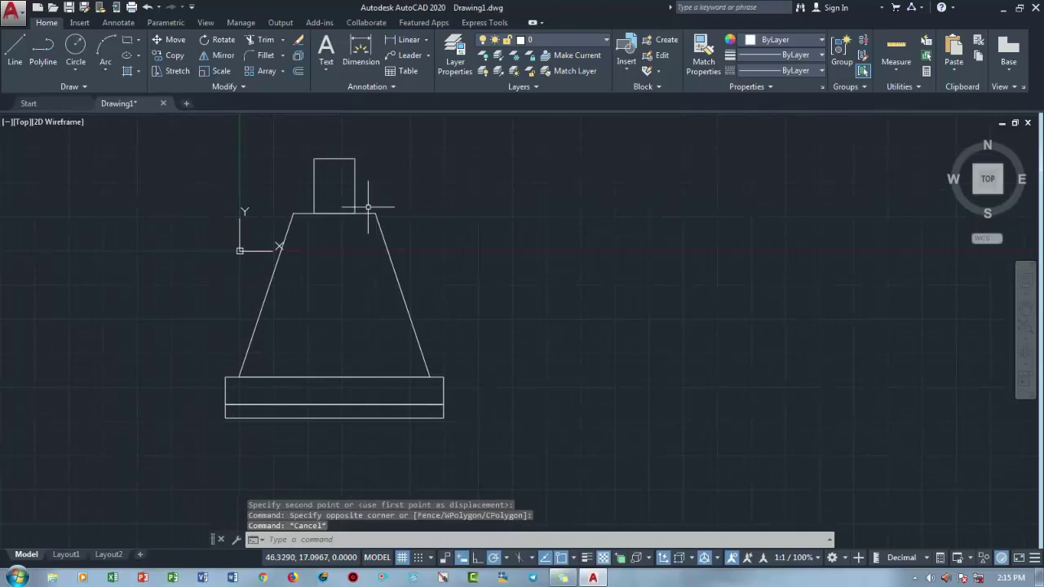
pyautogui.click(419, 278)
pyautogui.click(380, 276)
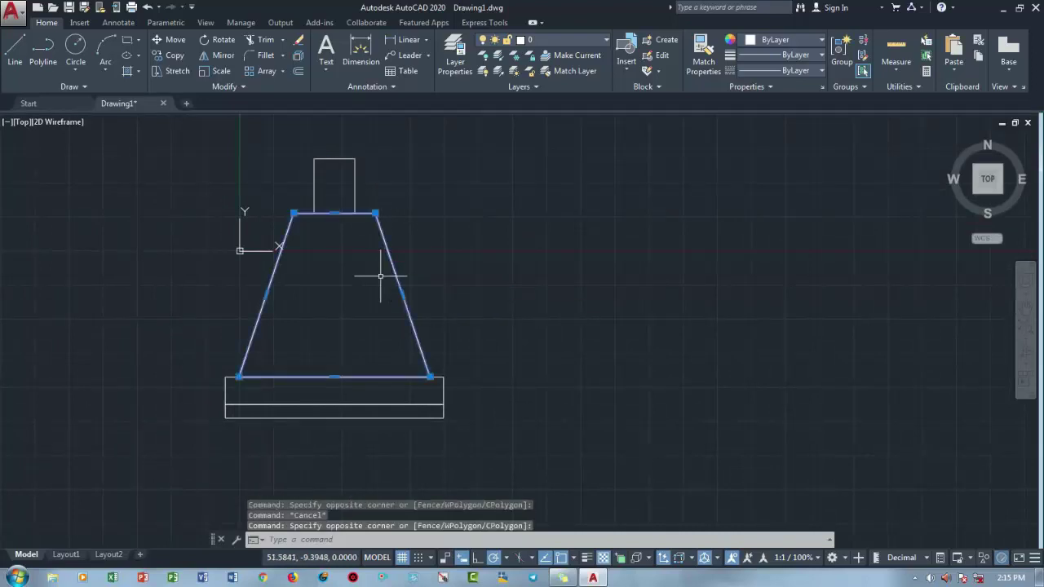
pyautogui.press('Escape')
pyautogui.click(443, 388)
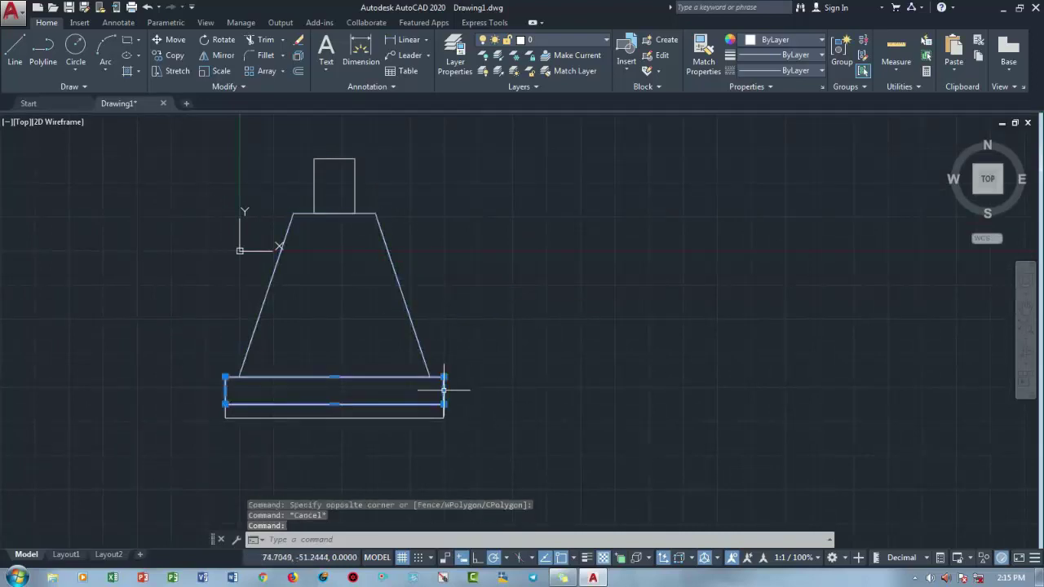
pyautogui.press('Escape')
pyautogui.click(441, 377)
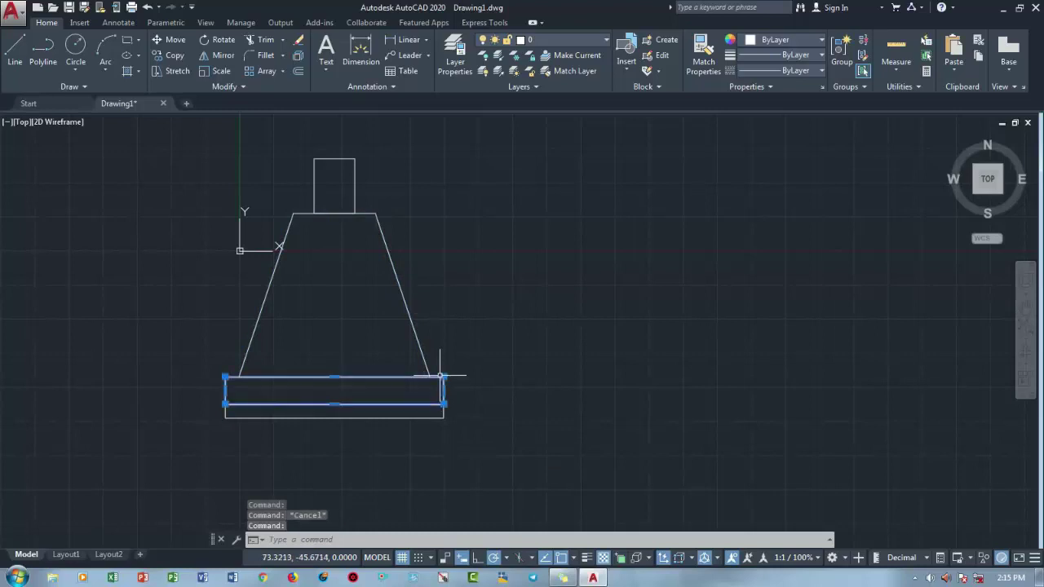
pyautogui.press('Escape')
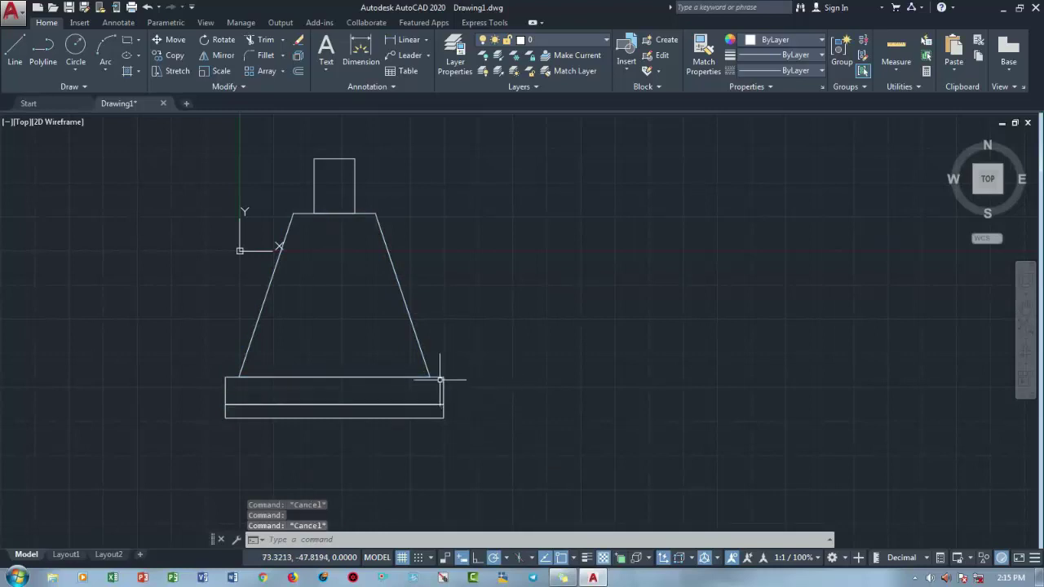
pyautogui.click(440, 378)
pyautogui.press('Escape')
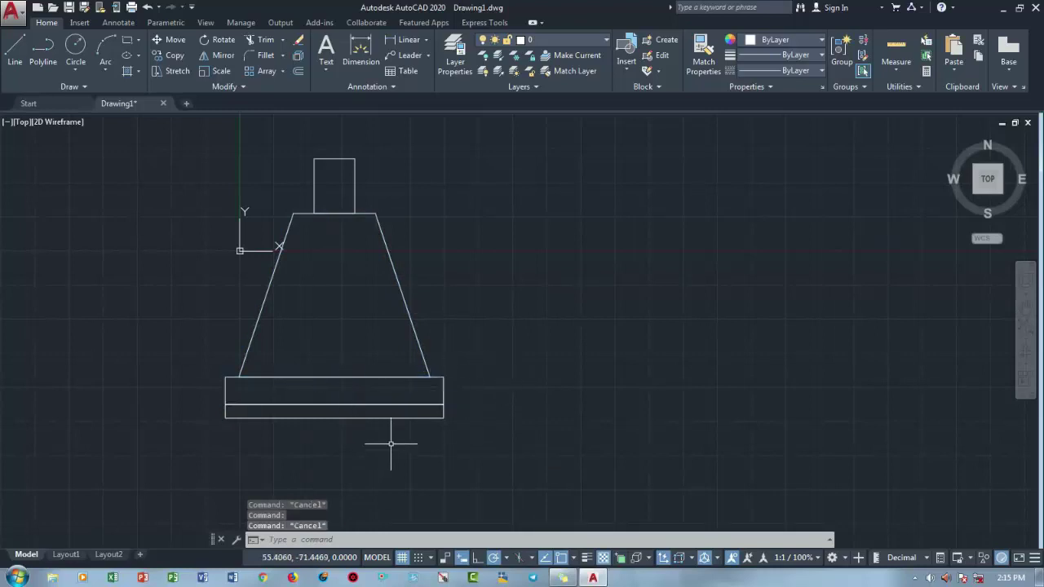
pyautogui.click(379, 426)
pyautogui.click(375, 413)
pyautogui.press('Escape')
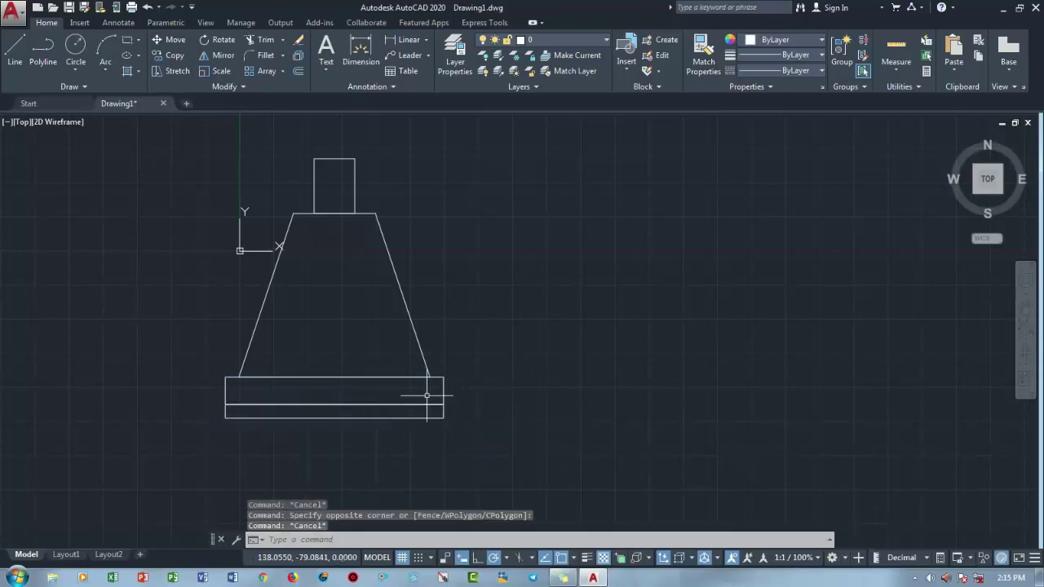
# Step: Switch the workspace to 3D Modeling
pyautogui.click(842, 558)
pyautogui.click(860, 474)
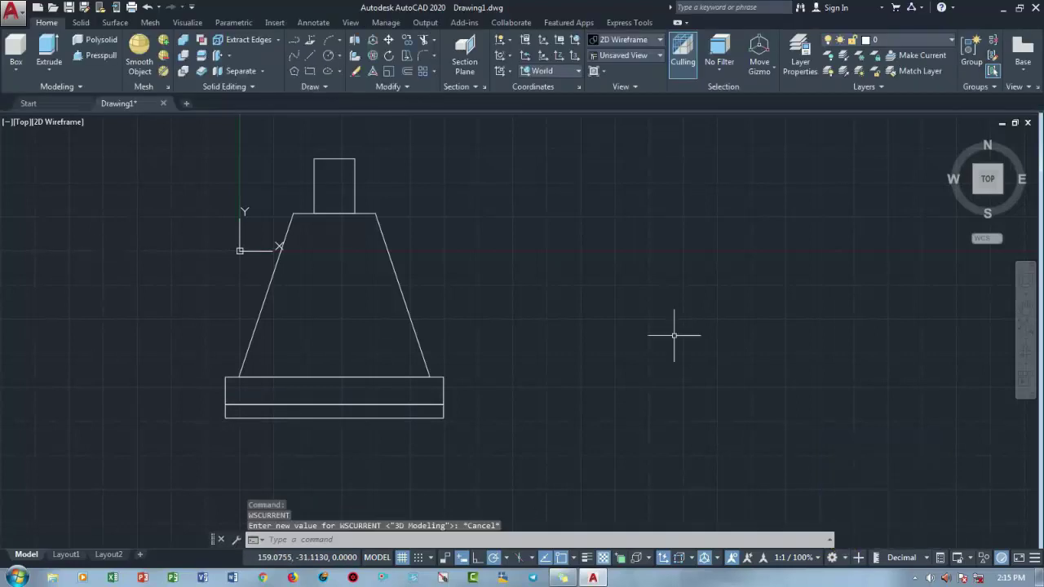
pyautogui.click(832, 557)
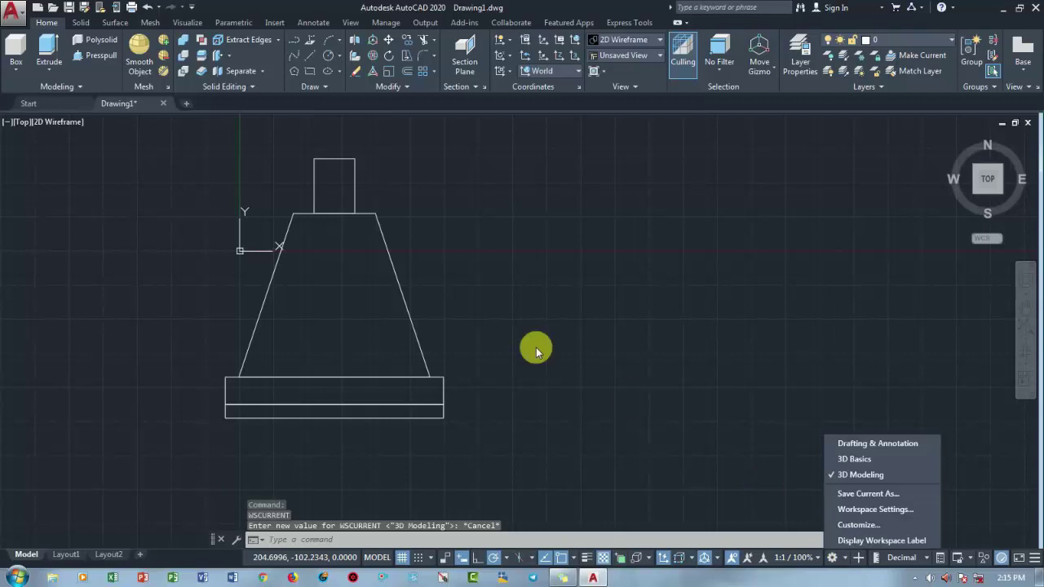
pyautogui.click(535, 347)
# Step: Set the view to SW Isometric and turn off the grid
pyautogui.click(22, 121)
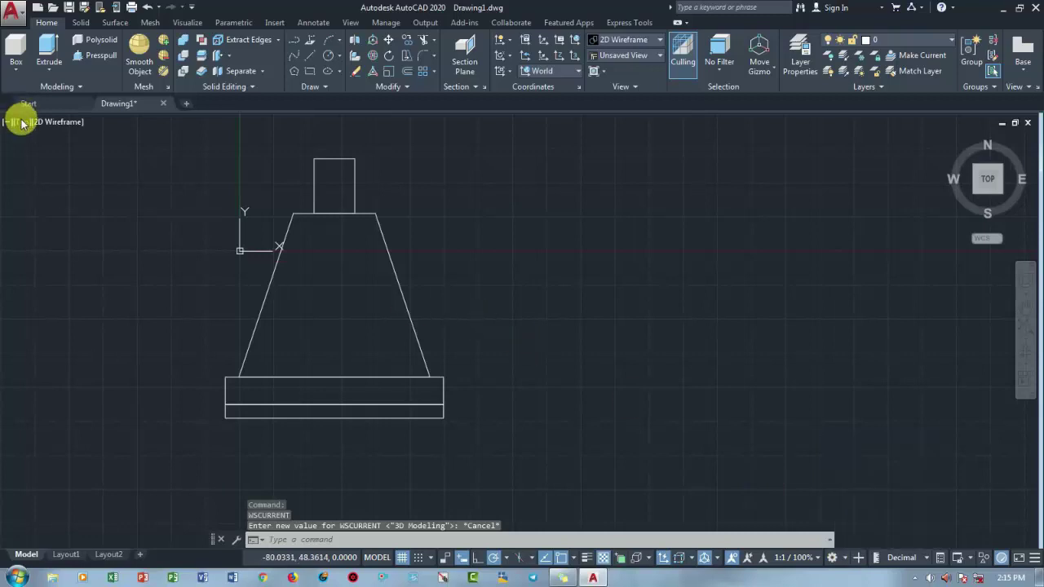
pyautogui.click(87, 239)
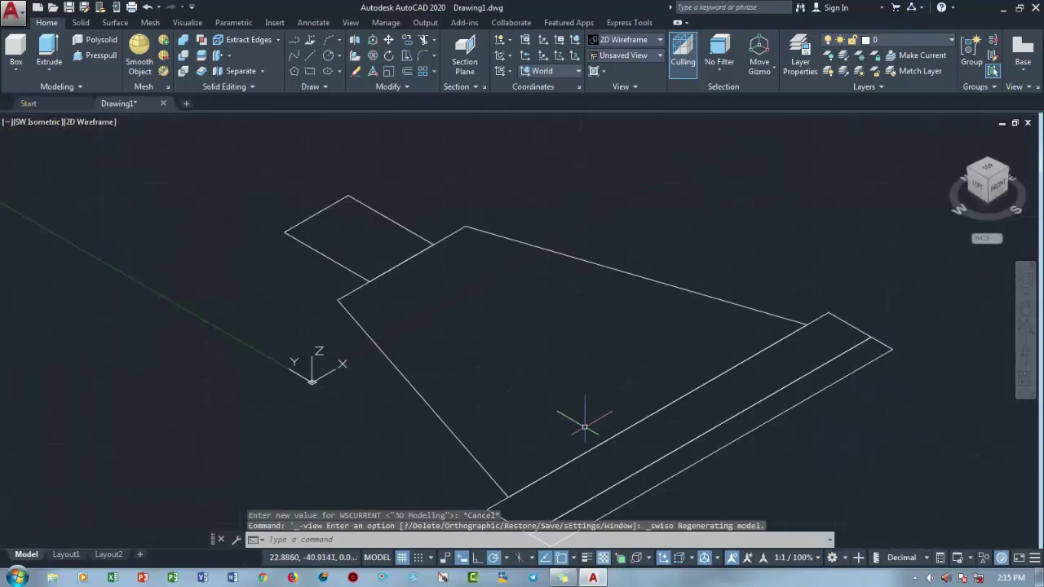
pyautogui.moveTo(584, 426); pyautogui.dragTo(354, 302, button='middle')
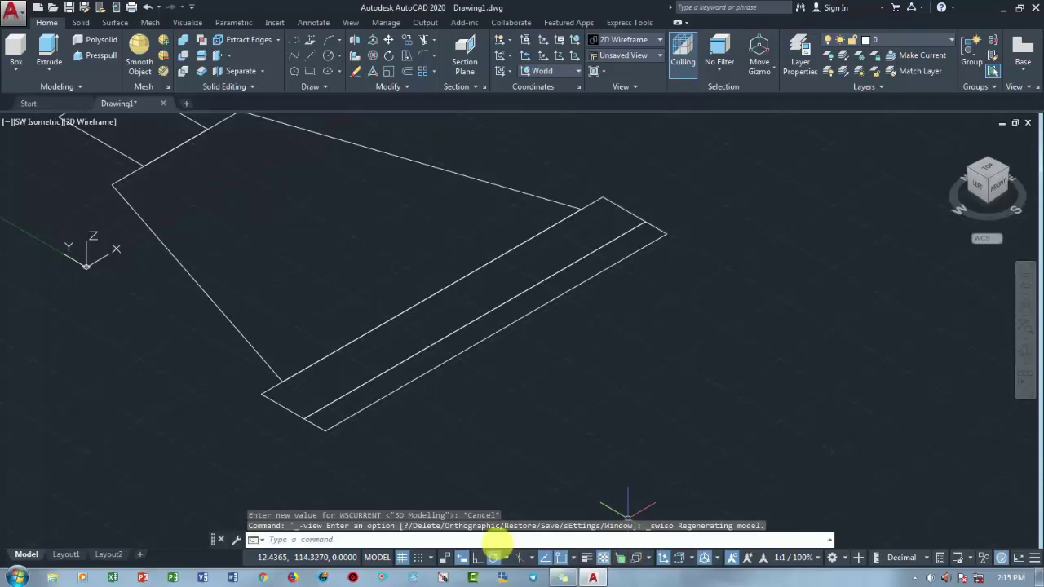
pyautogui.click(402, 557)
pyautogui.scroll(-4, 493, 367)
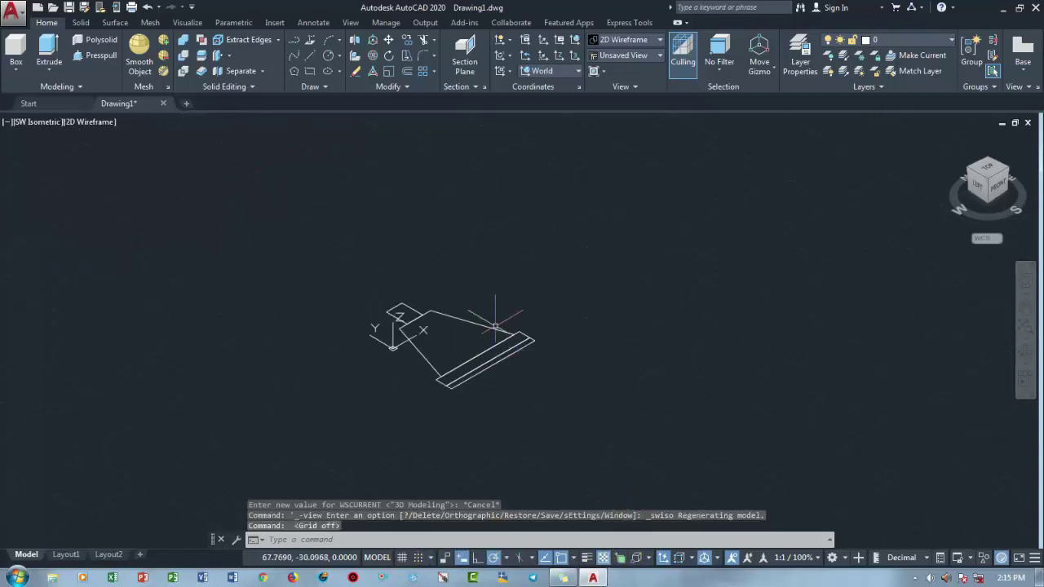
pyautogui.moveTo(495, 326); pyautogui.dragTo(327, 314, button='middle')
pyautogui.scroll(3, 253, 314)
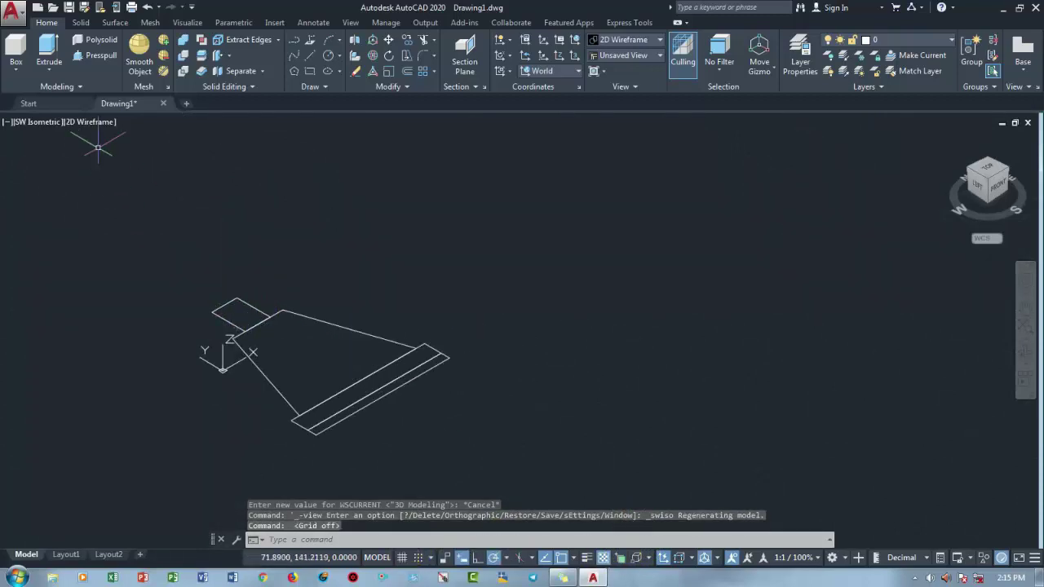
# Step: Apply the Conceptual visual style and select all the barrier profiles
pyautogui.click(86, 122)
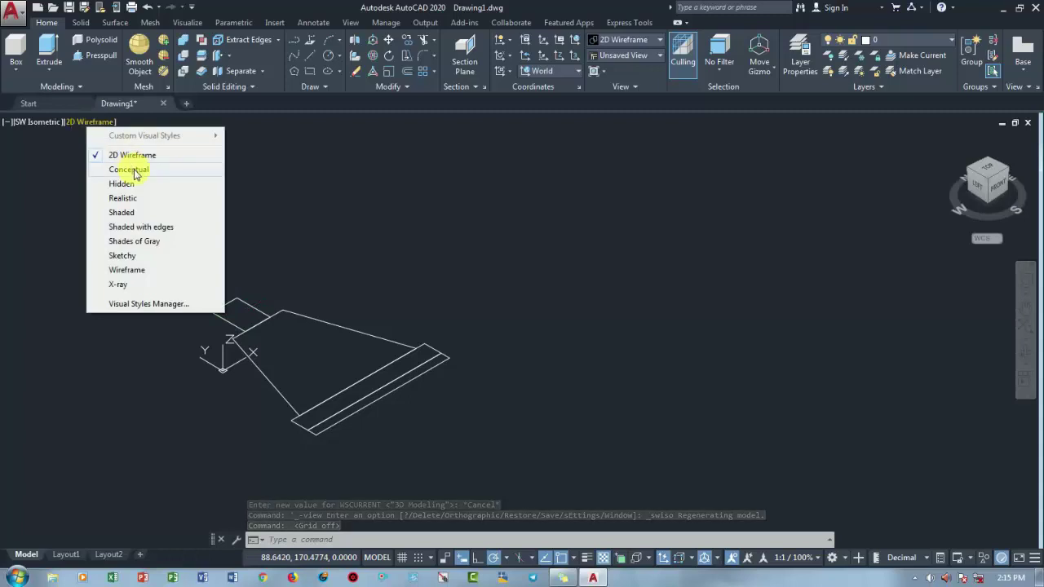
pyautogui.click(129, 170)
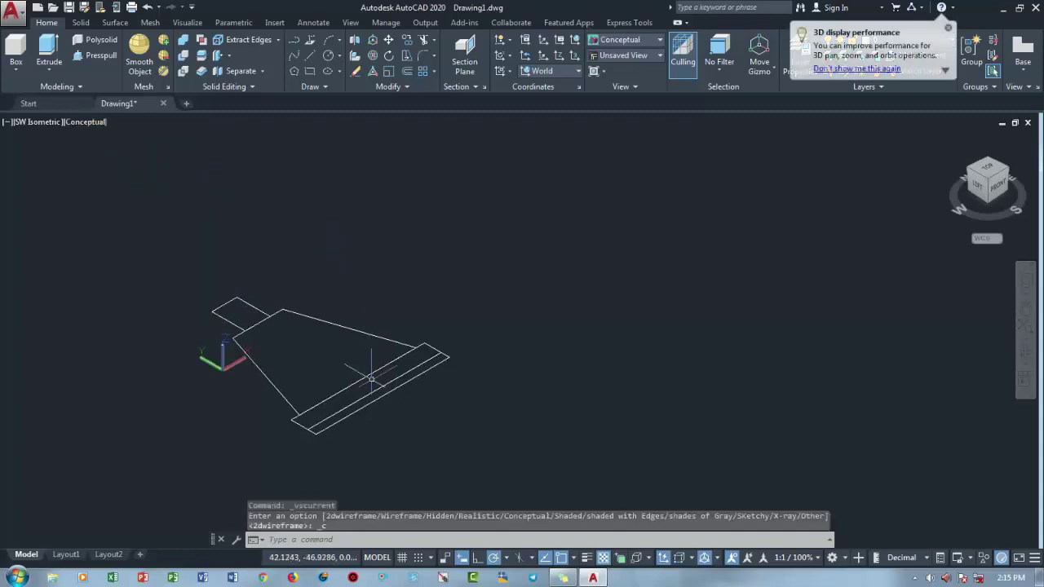
pyautogui.click(428, 421)
pyautogui.click(191, 270)
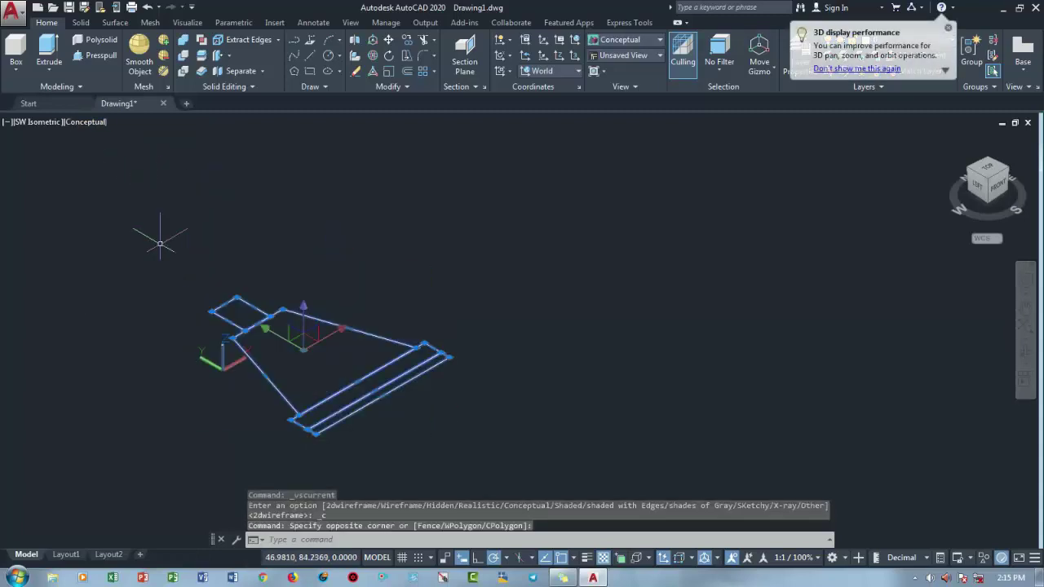
# Step: Extrude the selected profiles 100 units as a trial, then undo it
pyautogui.click(54, 73)
pyautogui.click(63, 94)
pyautogui.write('100')
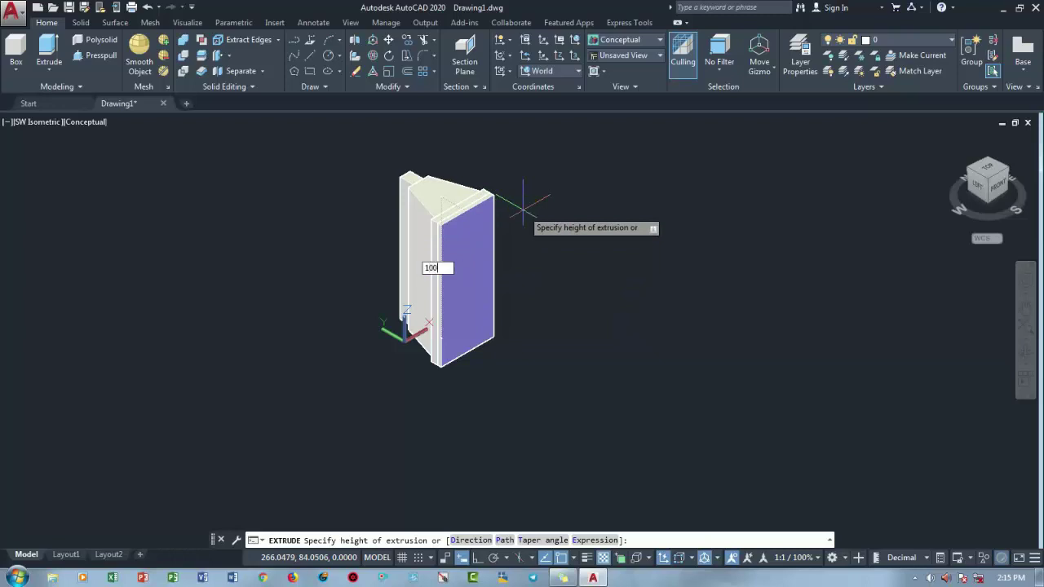
pyautogui.press('Return')
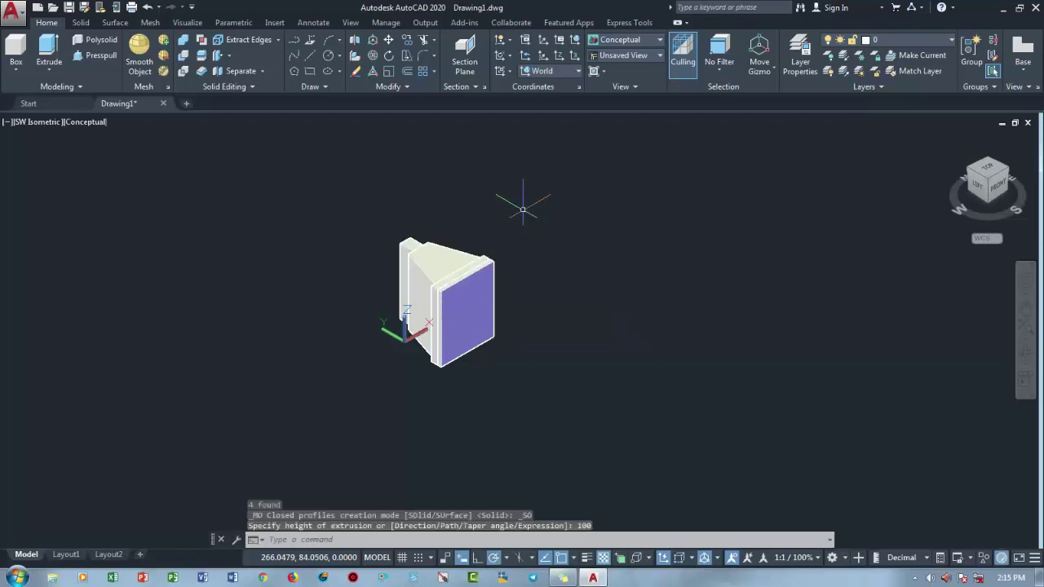
pyautogui.hotkey('ctrl', 'z')
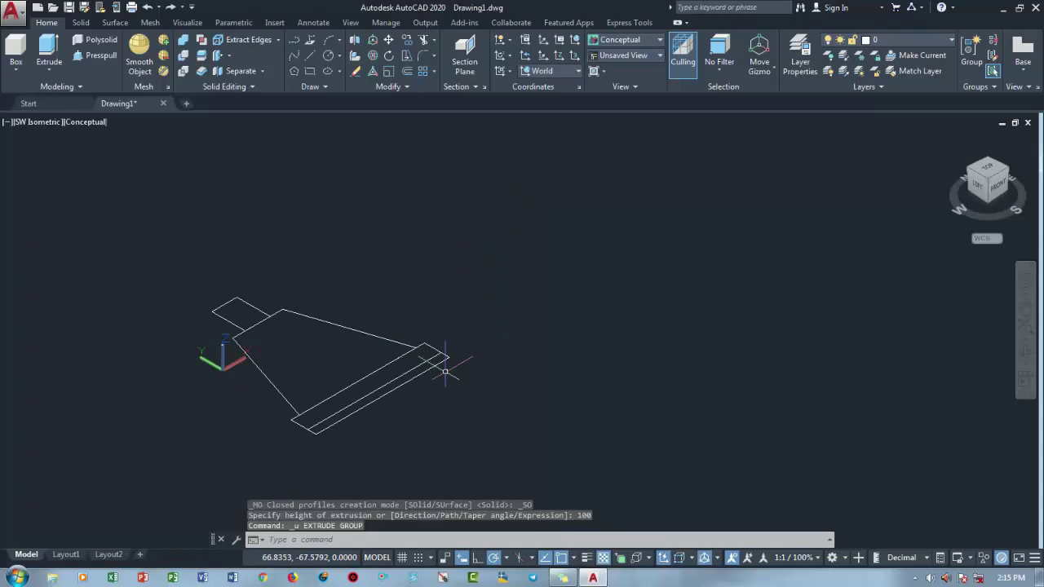
# Step: Window-select the four barrier profiles again and extrude them 200 units tall
pyautogui.click(444, 372)
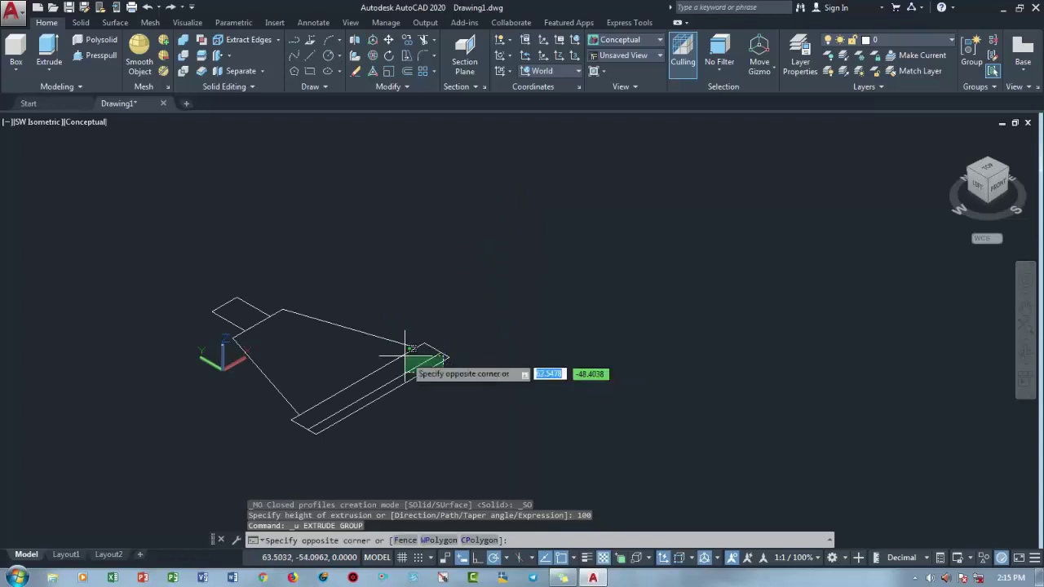
pyautogui.click(299, 278)
pyautogui.click(420, 448)
pyautogui.click(196, 237)
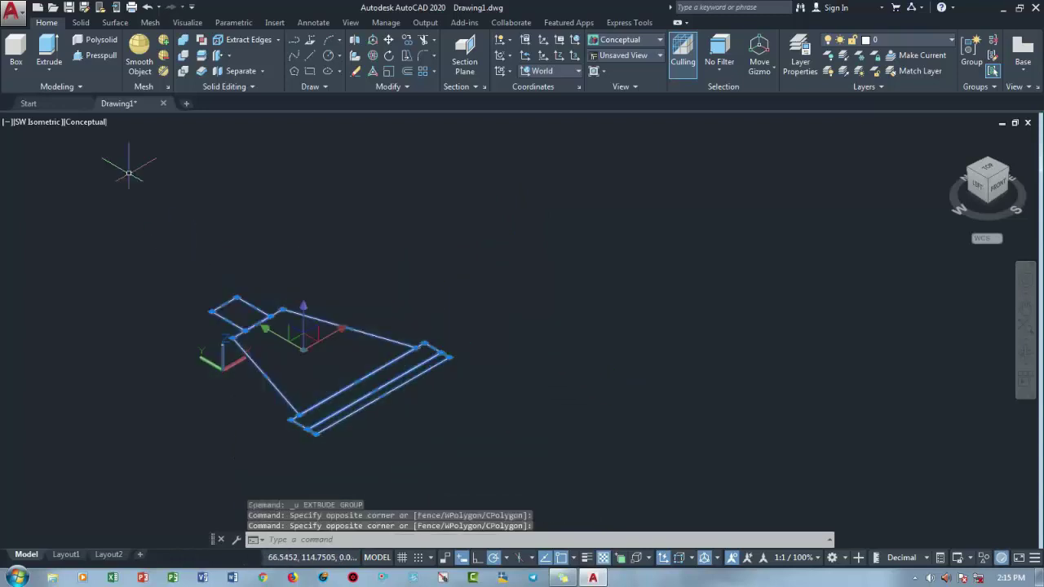
pyautogui.click(49, 69)
pyautogui.click(51, 94)
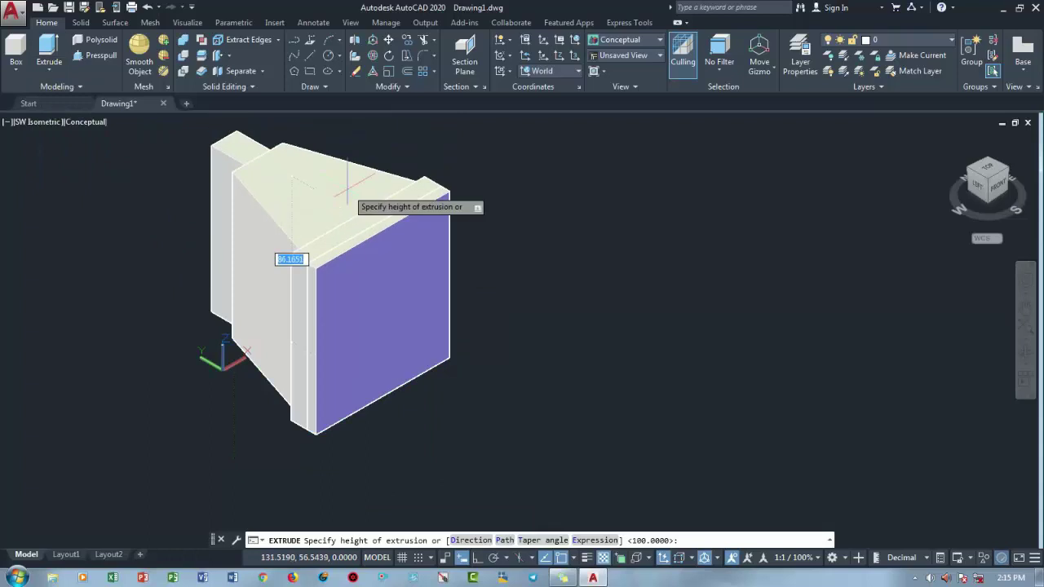
pyautogui.press('Return')
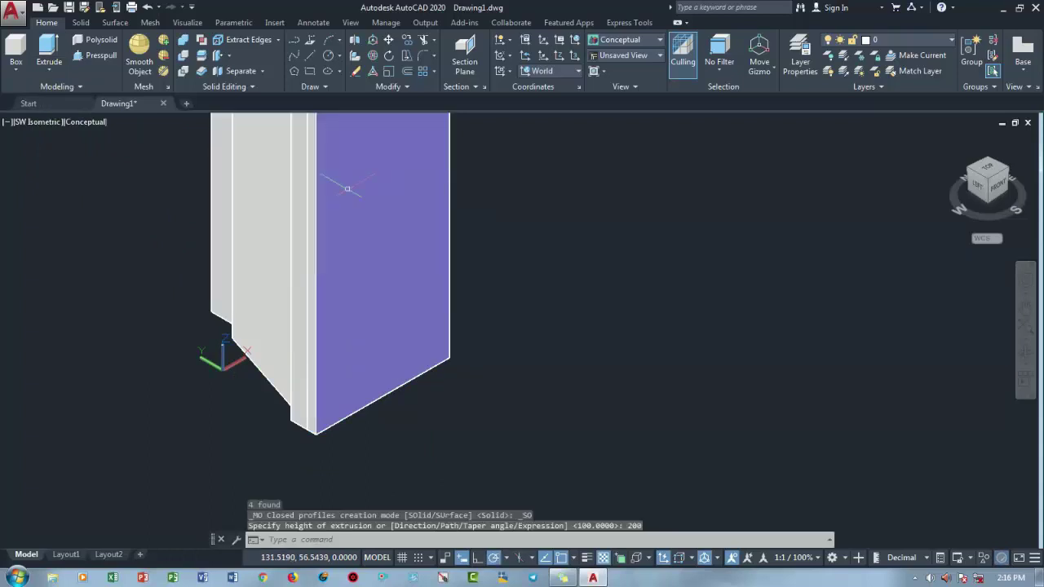
pyautogui.scroll(-5, 348, 188)
pyautogui.scroll(-2, 363, 269)
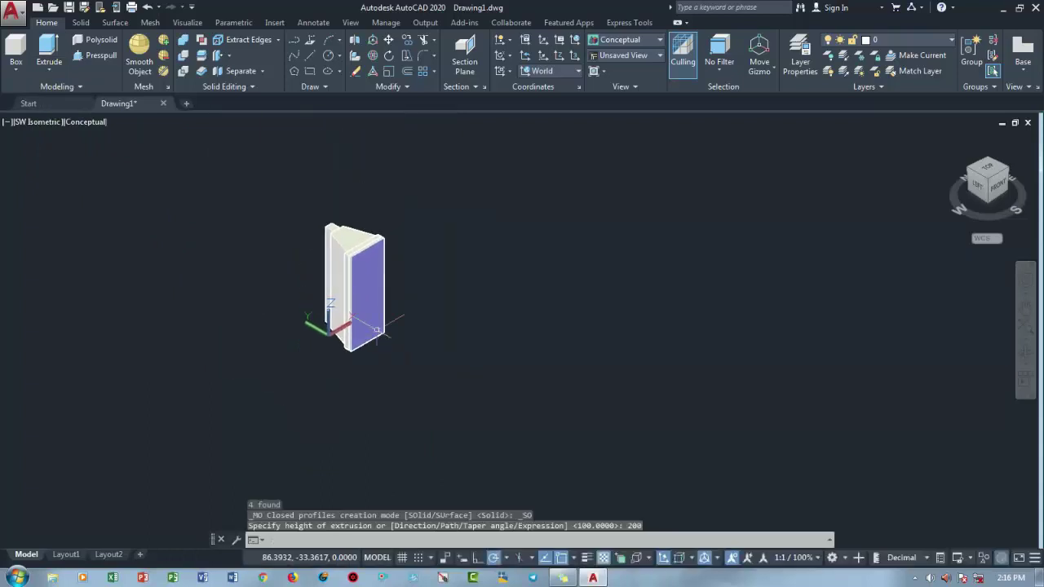
pyautogui.scroll(2, 377, 329)
pyautogui.moveTo(392, 334); pyautogui.dragTo(507, 335, button='middle')
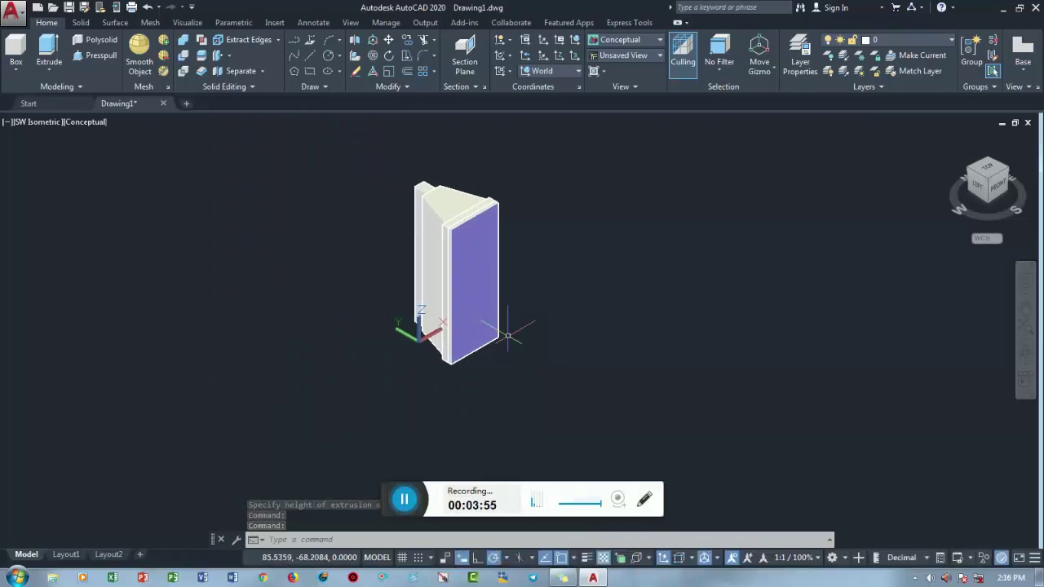
pyautogui.click(363, 507)
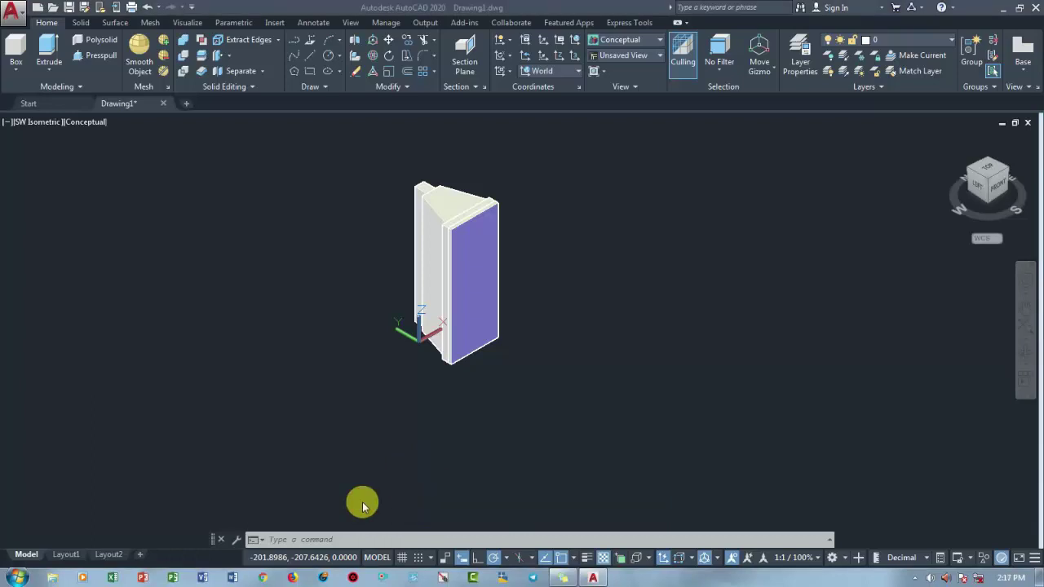
pyautogui.scroll(3, 503, 249)
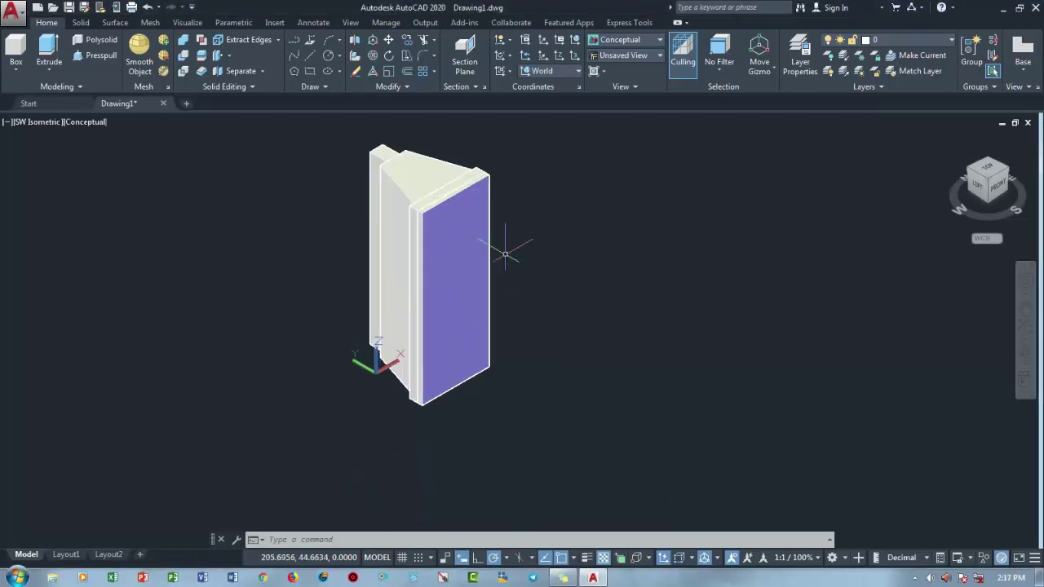
pyautogui.scroll(2, 377, 305)
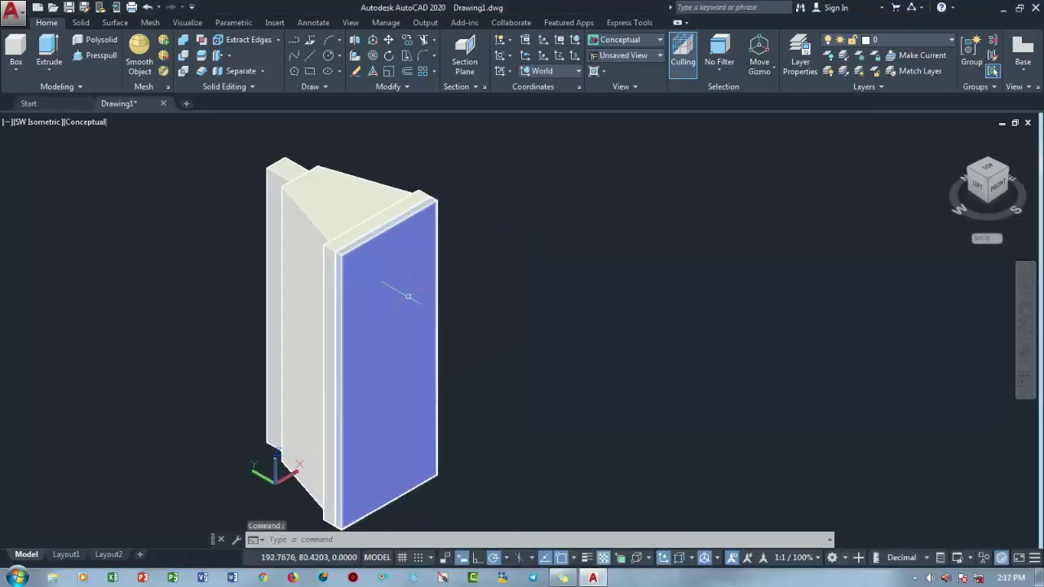
pyautogui.scroll(-3, 430, 300)
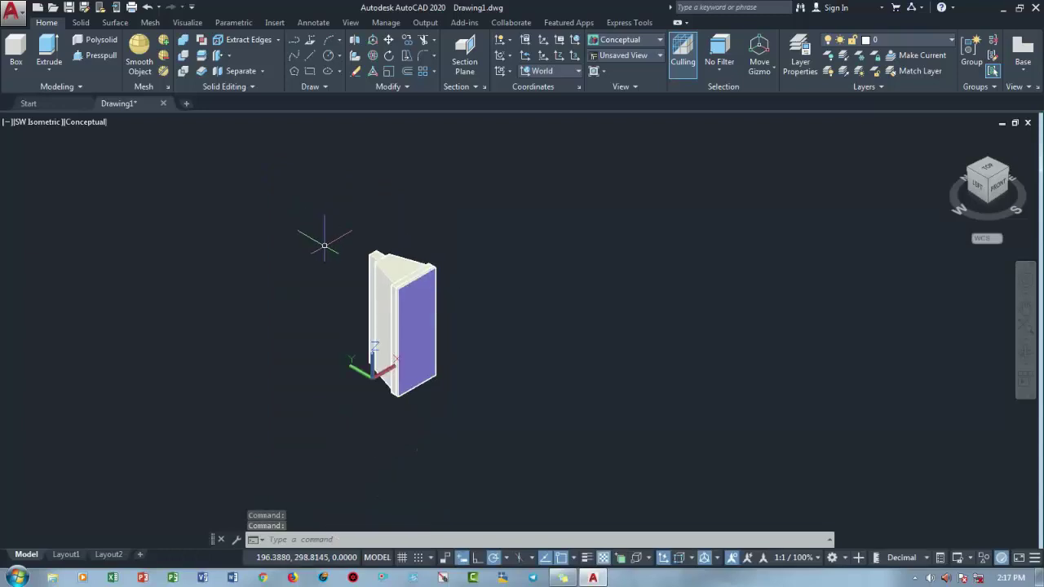
# Step: Zoom around the barrier and check the preset view list, keeping the current view
pyautogui.scroll(2, 389, 302)
pyautogui.scroll(1, 424, 309)
pyautogui.scroll(-1, 188, 261)
pyautogui.scroll(-2, 175, 244)
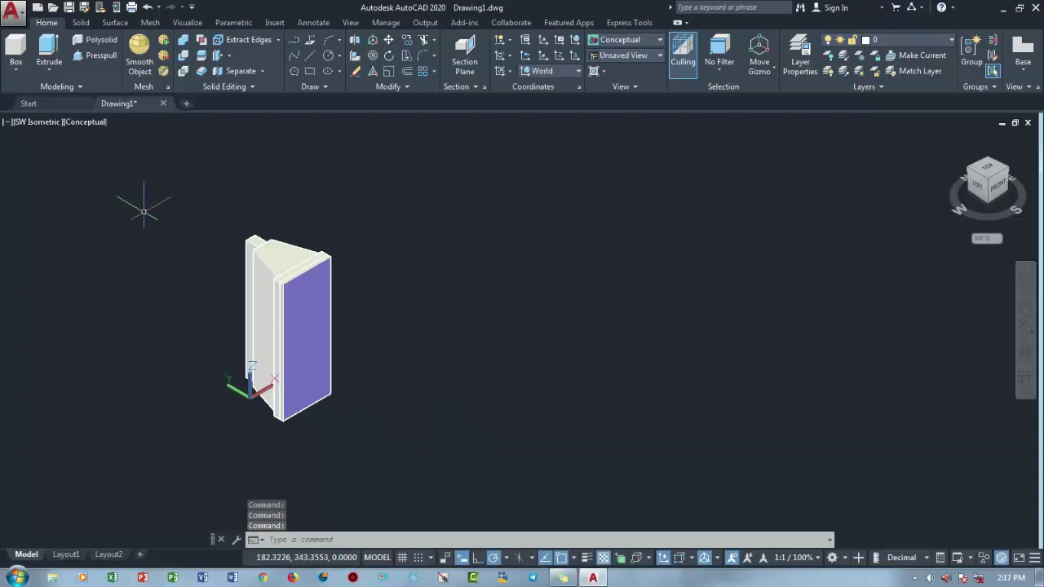
pyautogui.click(45, 124)
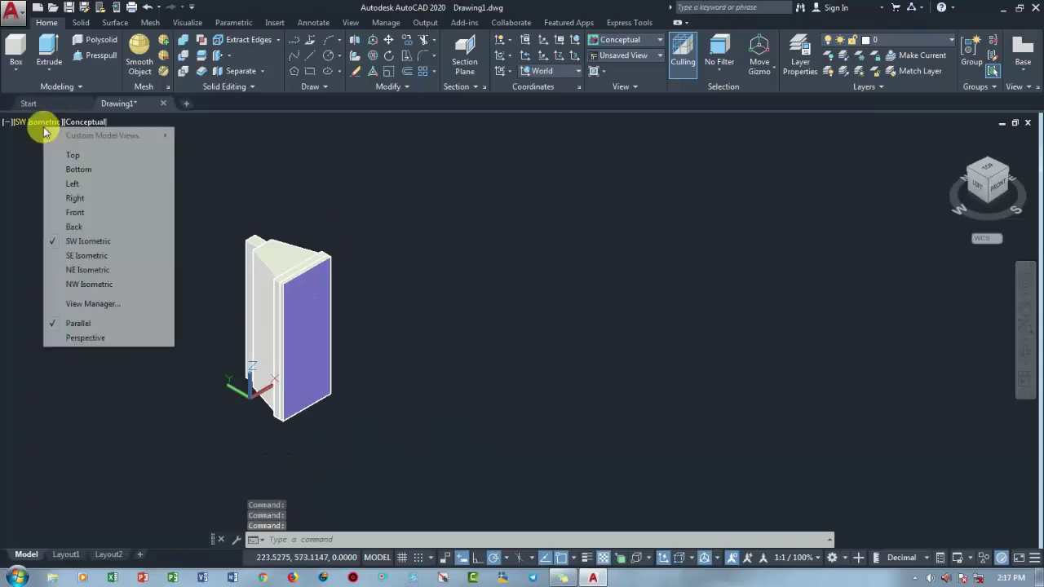
pyautogui.click(209, 153)
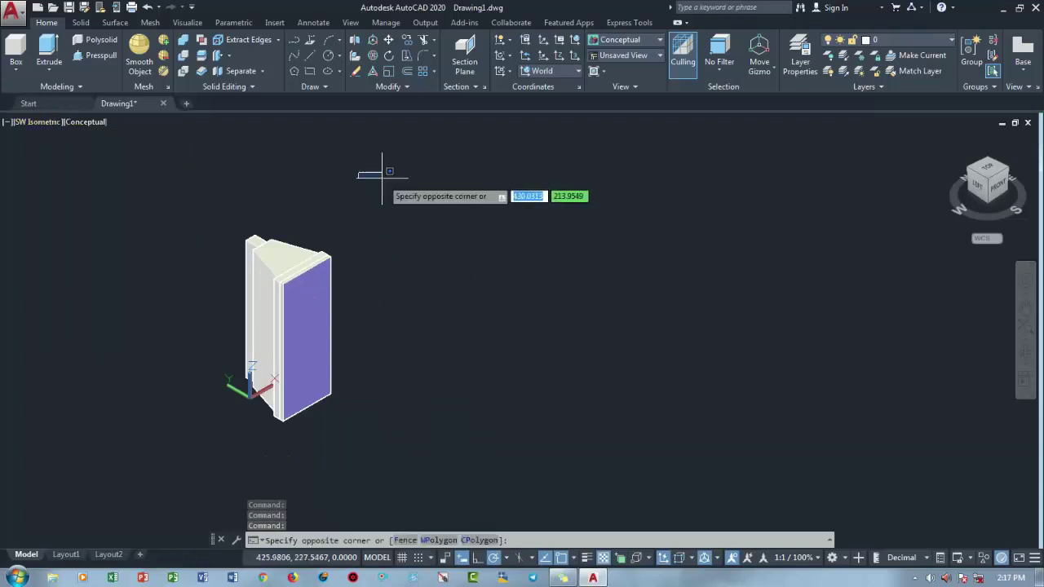
# Step: Rotate the four barrier solids 90° with 3D Rotate so they lie horizontally, then frame them
pyautogui.click(375, 55)
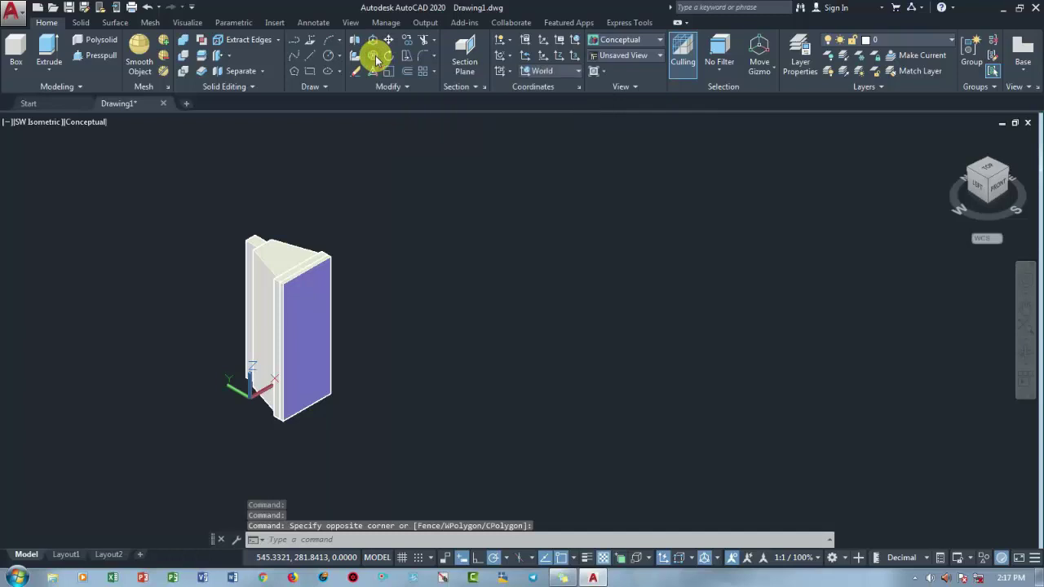
pyautogui.click(214, 187)
pyautogui.click(394, 440)
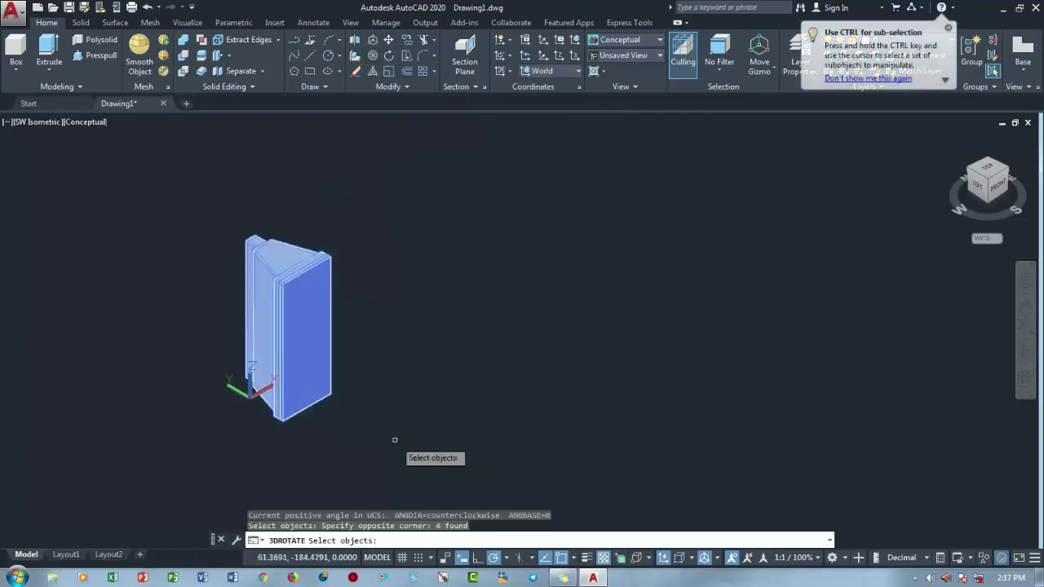
pyautogui.press('Return')
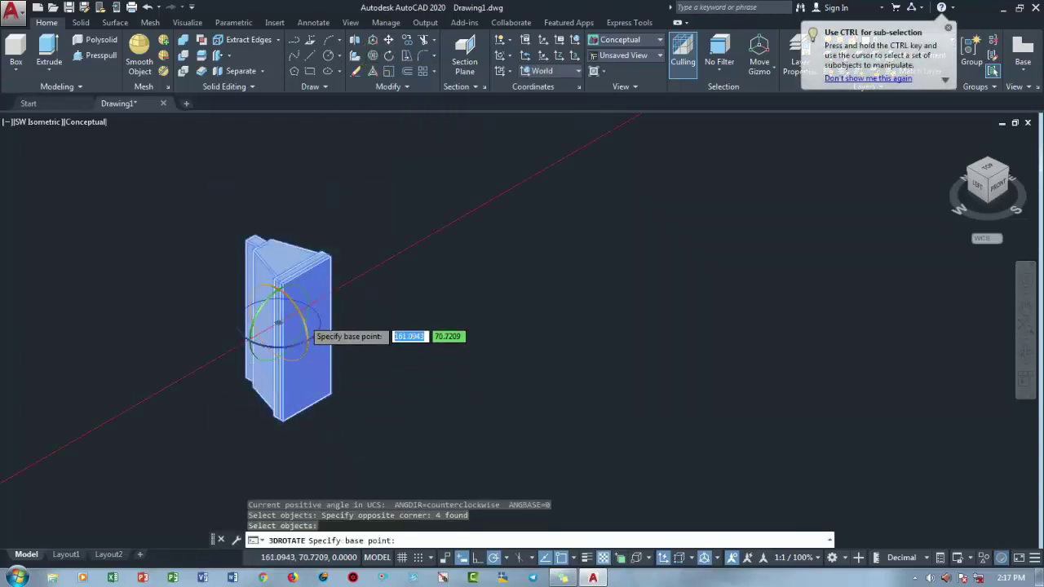
pyautogui.click(279, 320)
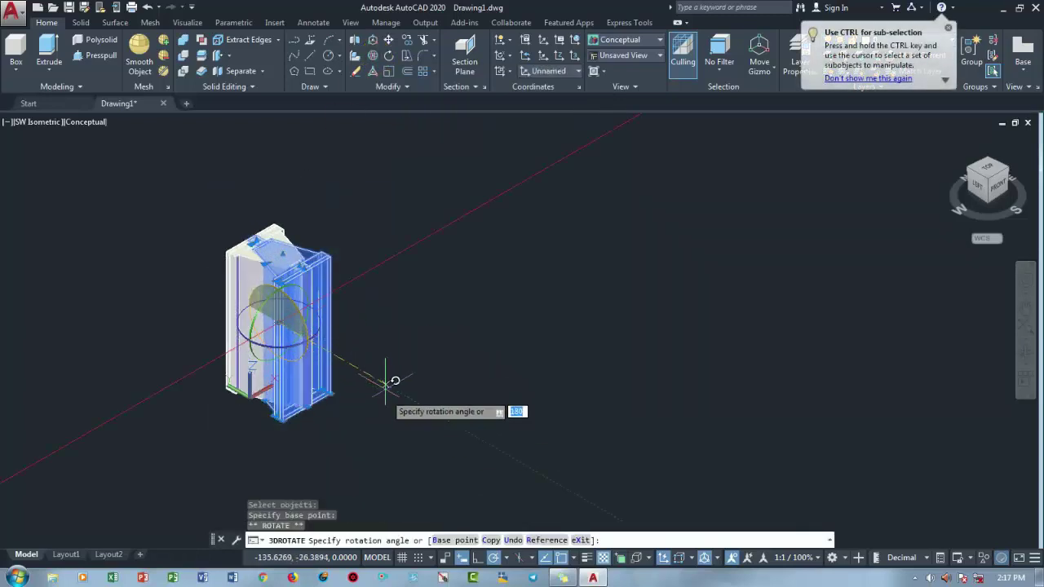
pyautogui.click(278, 182)
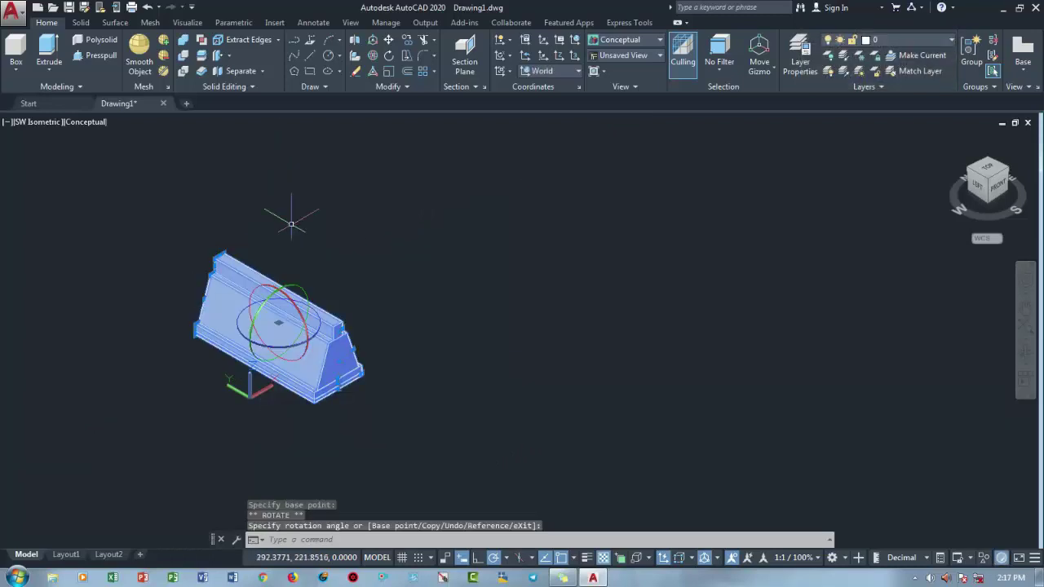
pyautogui.scroll(2, 219, 336)
pyautogui.scroll(2, 219, 336)
pyautogui.press('Escape')
pyautogui.press('Escape')
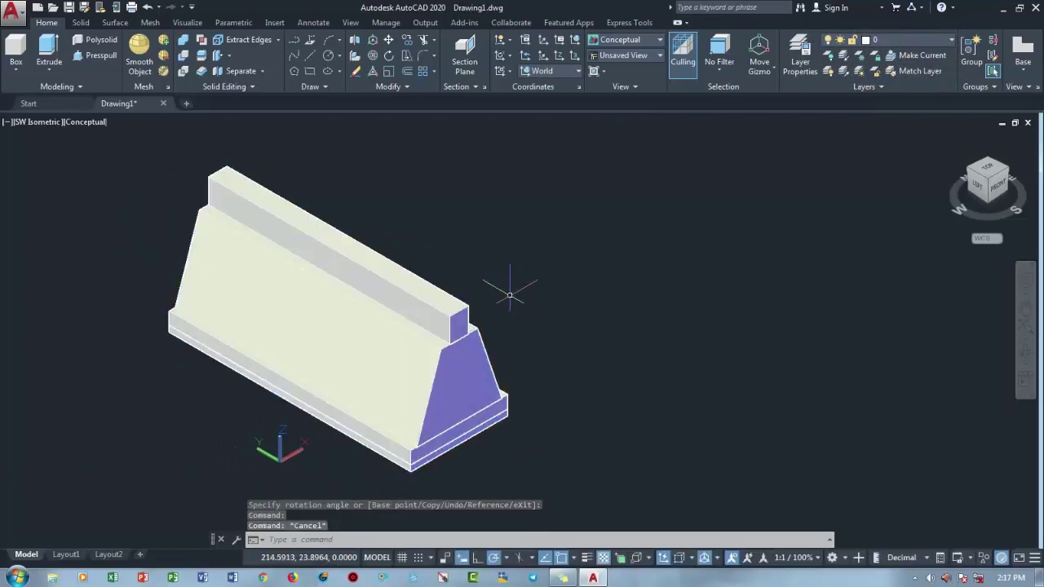
pyautogui.moveTo(510, 295); pyautogui.dragTo(611, 280, button='middle')
pyautogui.scroll(2, 611, 280)
pyautogui.moveTo(571, 367)
pyautogui.mouseDown(button='middle')
pyautogui.moveTo(489, 443)
pyautogui.moveTo(509, 459)
pyautogui.moveTo(489, 396)
pyautogui.moveTo(478, 408)
pyautogui.moveTo(454, 396)
pyautogui.mouseUp(button='middle')
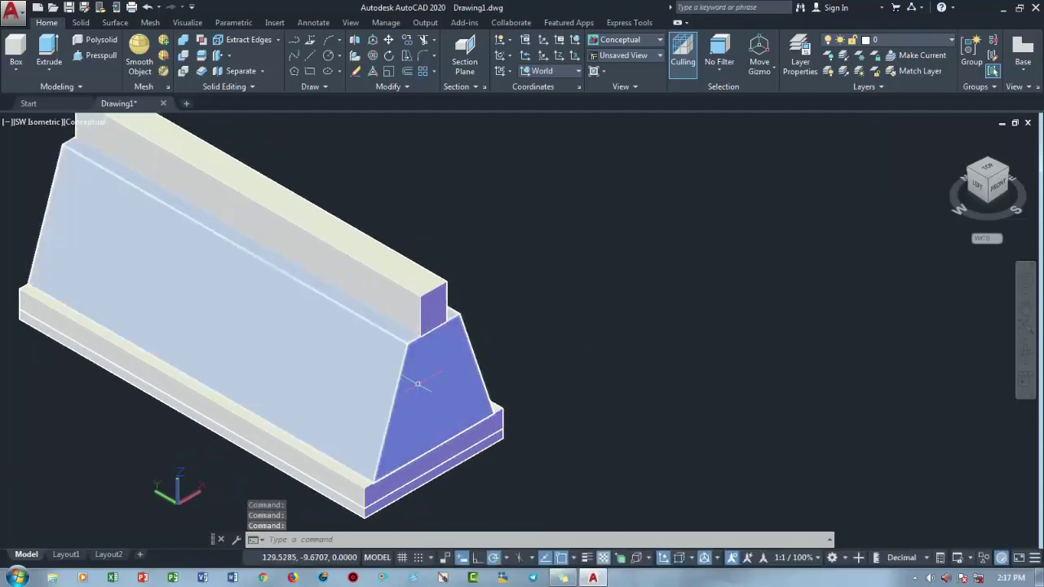
pyautogui.moveTo(418, 382)
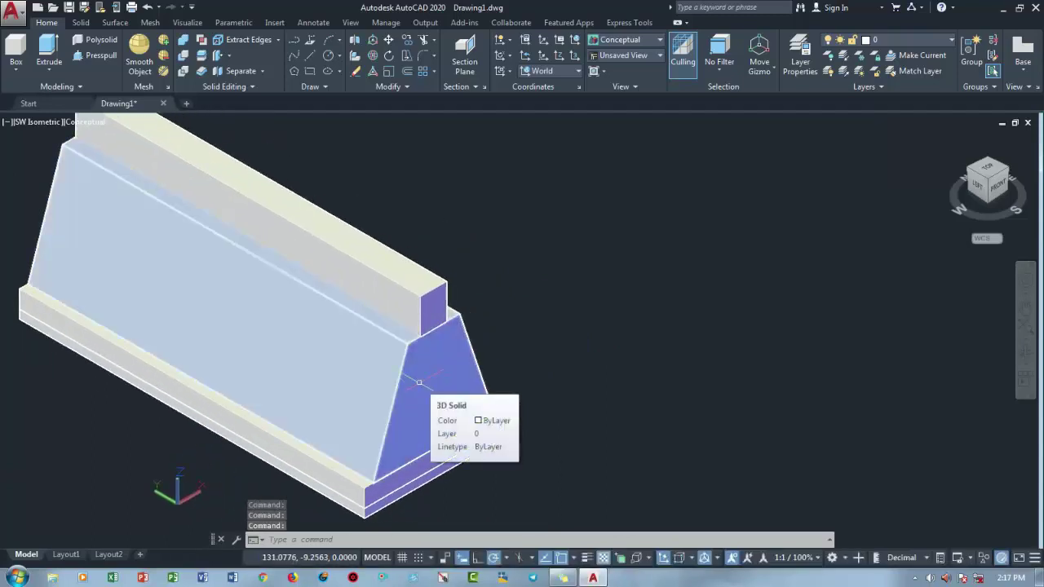
# Step: Switch the viewport from Conceptual to the Realistic visual style and recentre the barrier
pyautogui.moveTo(494, 380); pyautogui.dragTo(547, 377, button='middle')
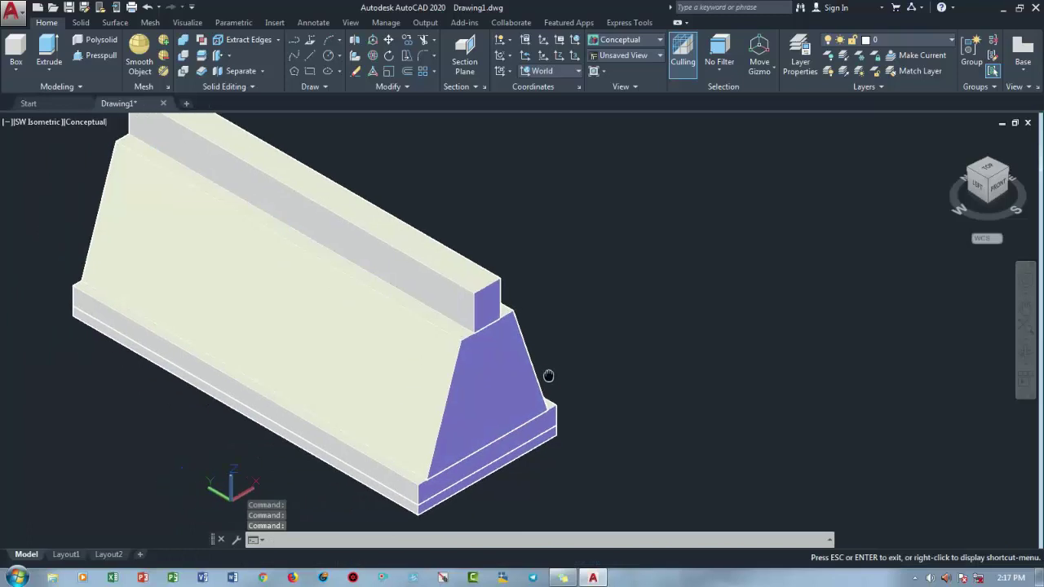
pyautogui.click(72, 121)
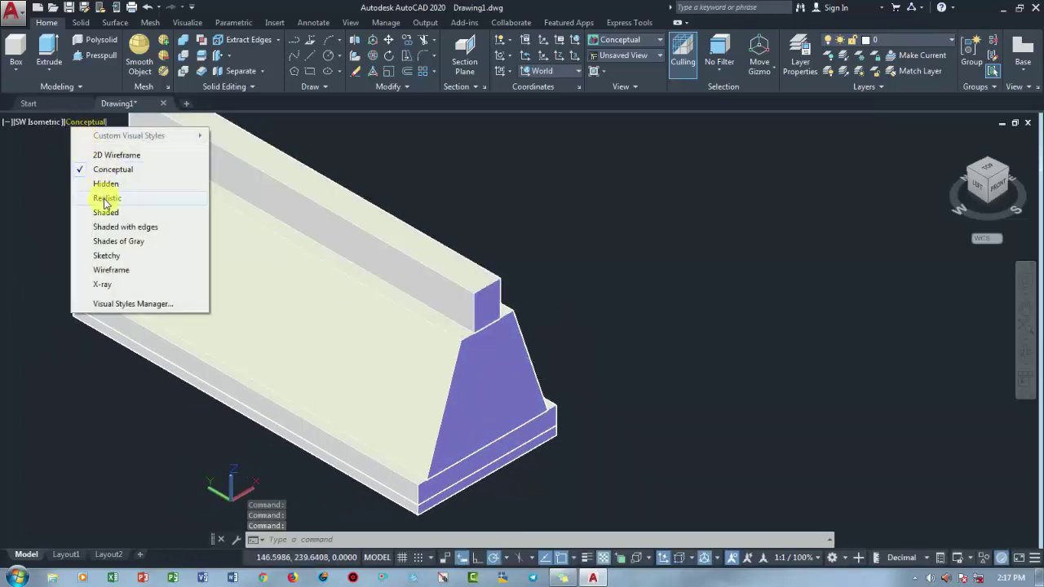
pyautogui.click(106, 198)
pyautogui.scroll(-3, 678, 285)
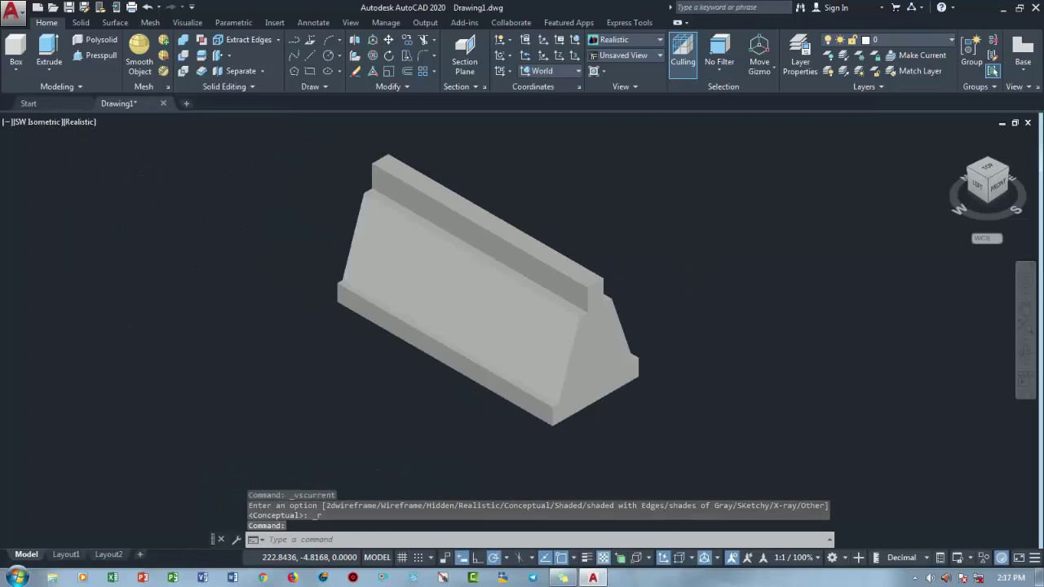
pyautogui.moveTo(560, 265); pyautogui.dragTo(465, 265, button='middle')
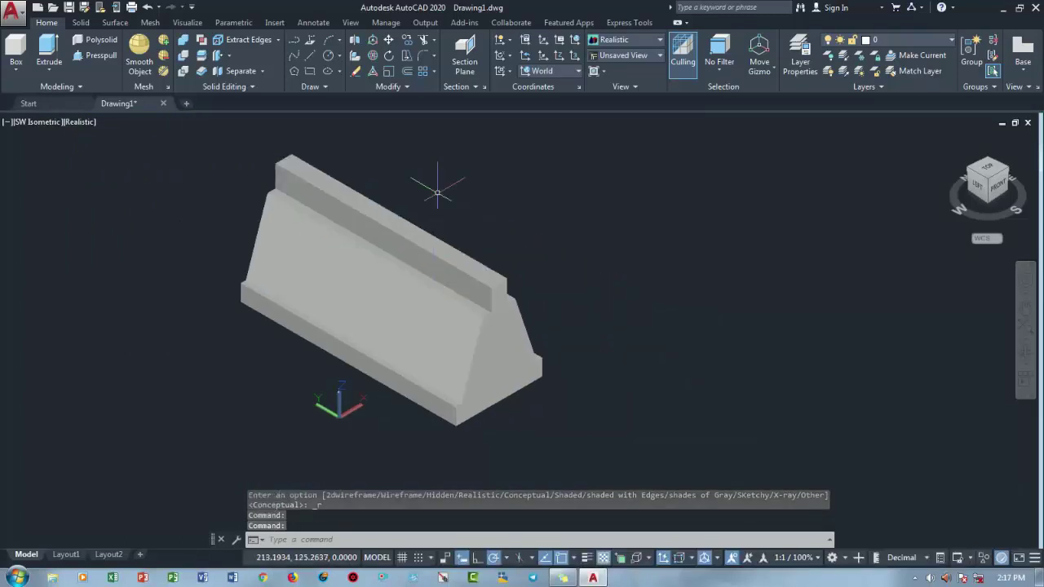
pyautogui.write('ma')
# Step: Open the Materials Browser showing large library thumbnails filtered to Concrete
pyautogui.press('Return')
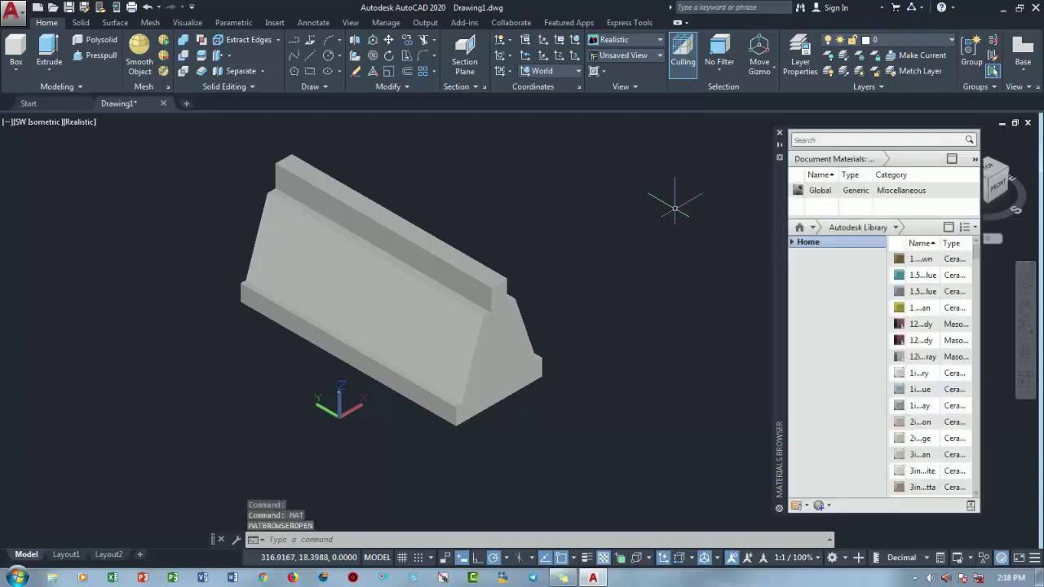
pyautogui.click(966, 230)
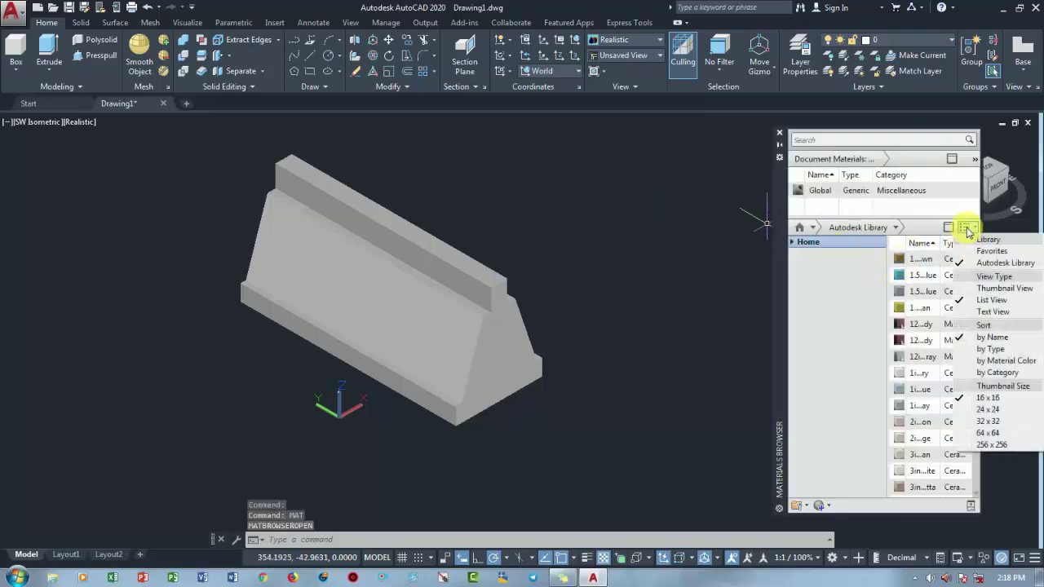
pyautogui.click(993, 287)
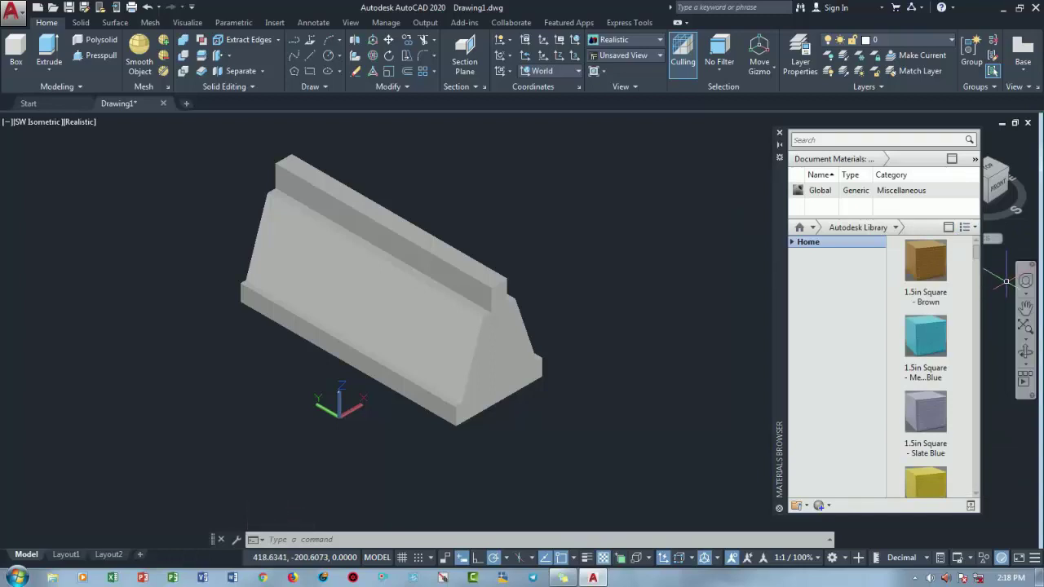
pyautogui.click(896, 228)
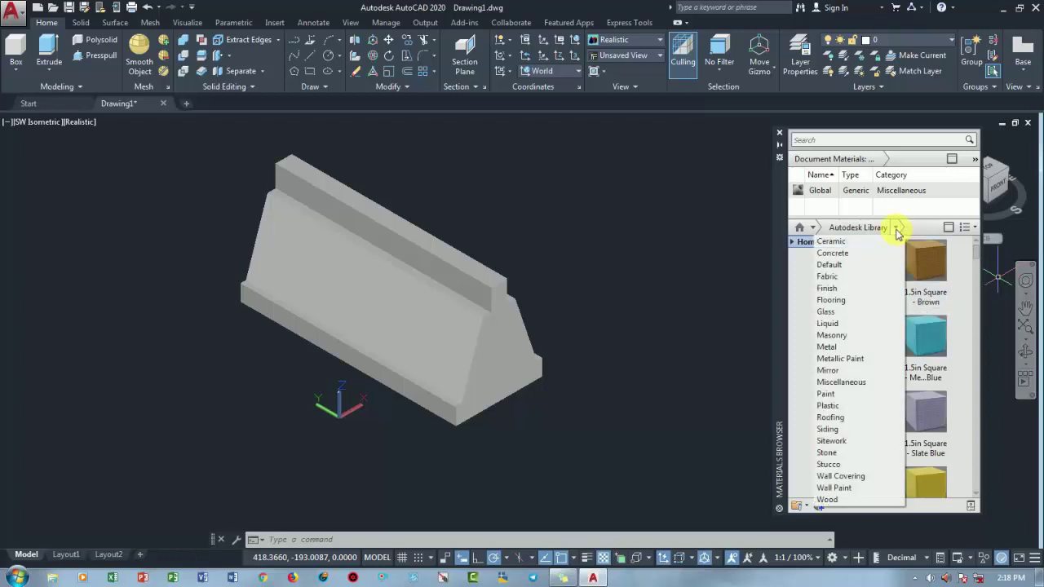
pyautogui.click(843, 254)
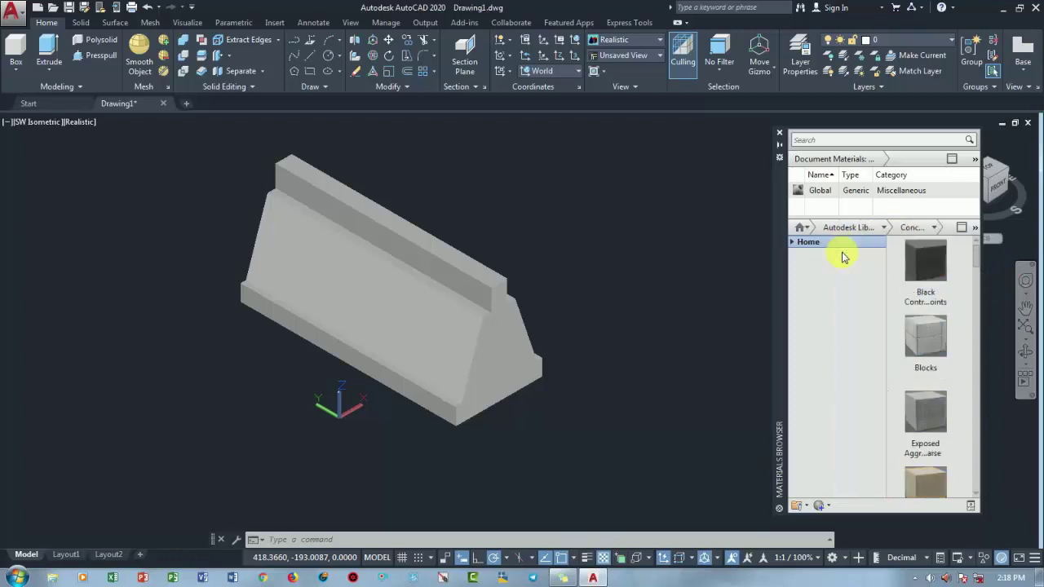
# Step: Apply Exposed Aggregate - Coarse to the barrier's top rail via the document materials
pyautogui.click(377, 504)
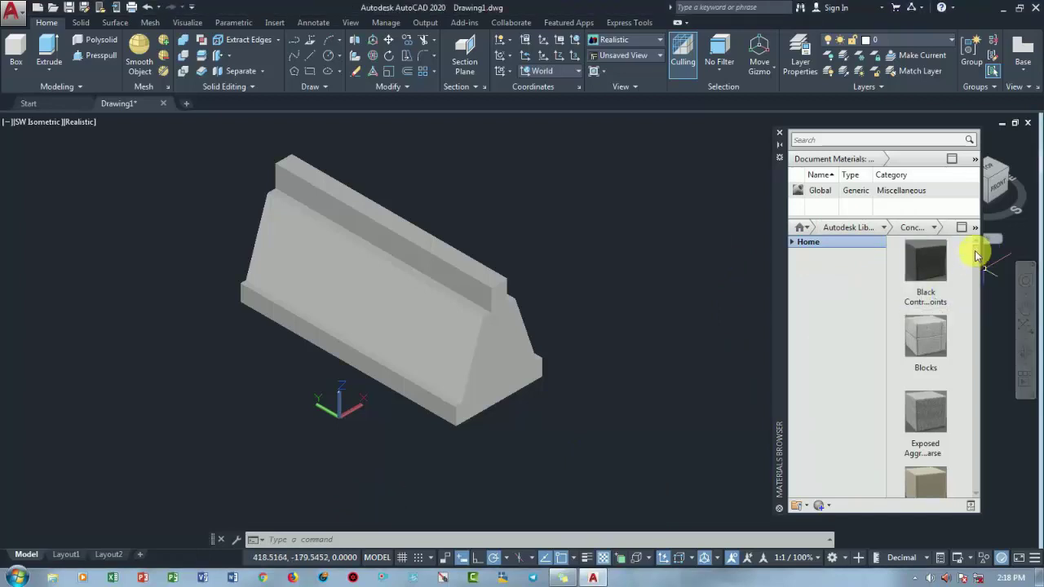
pyautogui.moveTo(976, 253); pyautogui.dragTo(980, 261)
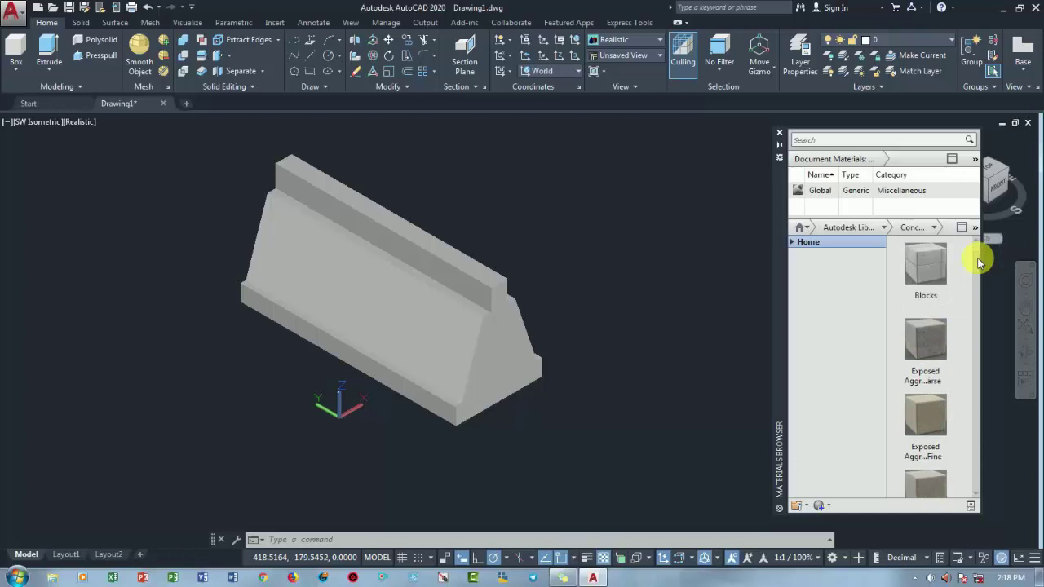
pyautogui.moveTo(926, 354); pyautogui.dragTo(477, 257)
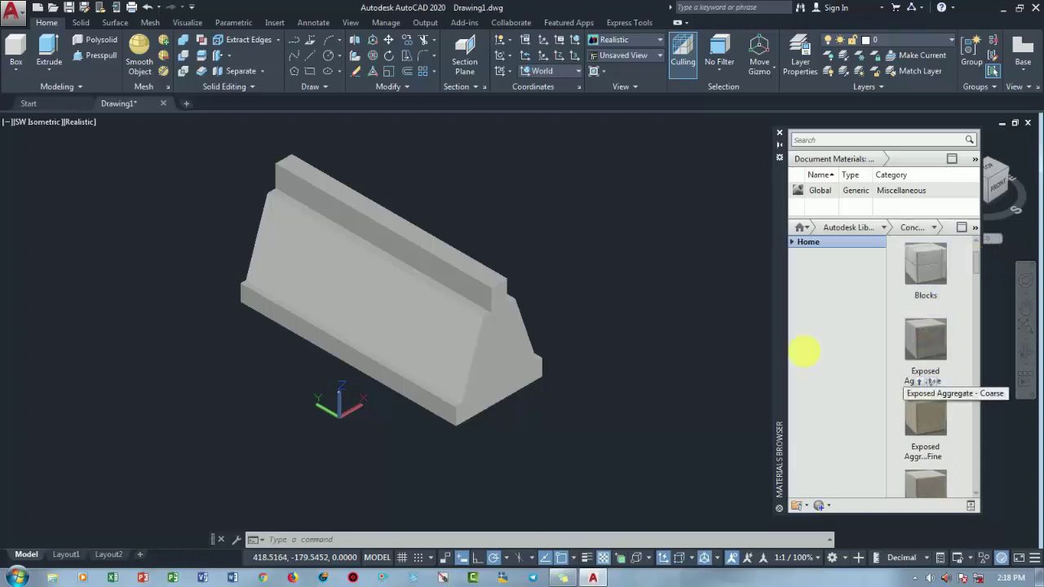
pyautogui.scroll(3, 477, 255)
pyautogui.click(477, 255)
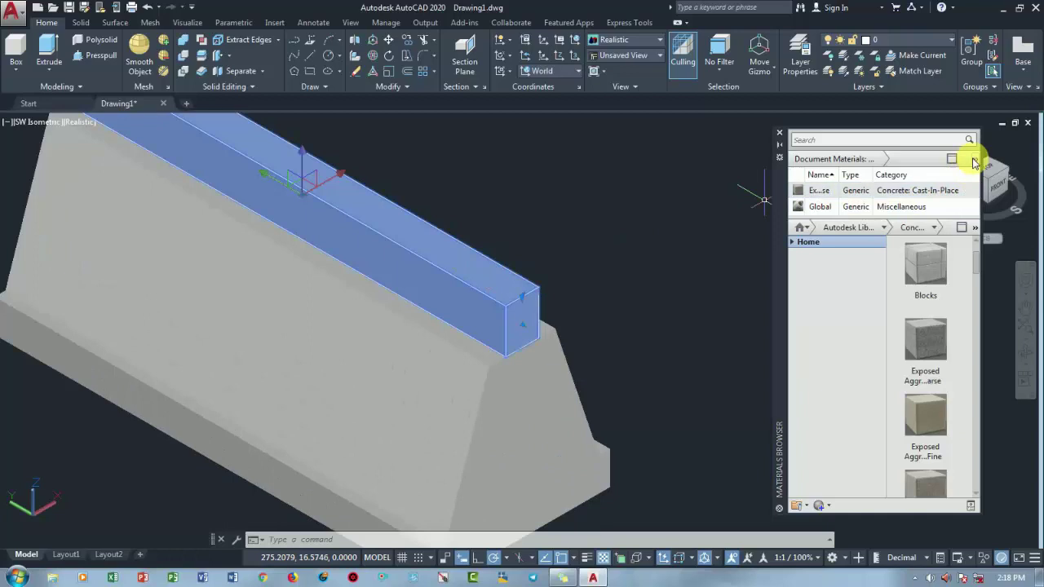
pyautogui.click(982, 176)
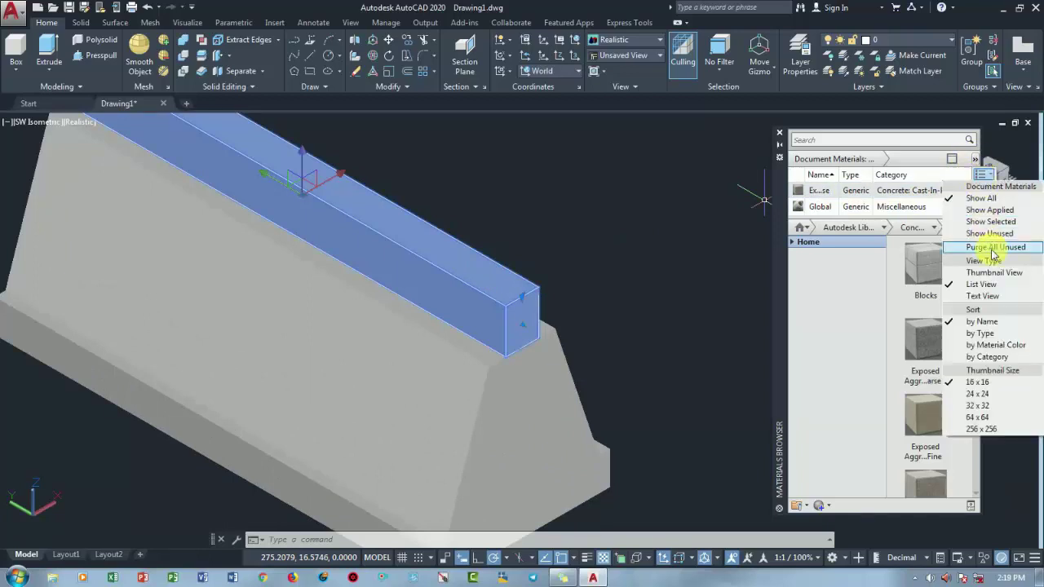
pyautogui.click(873, 270)
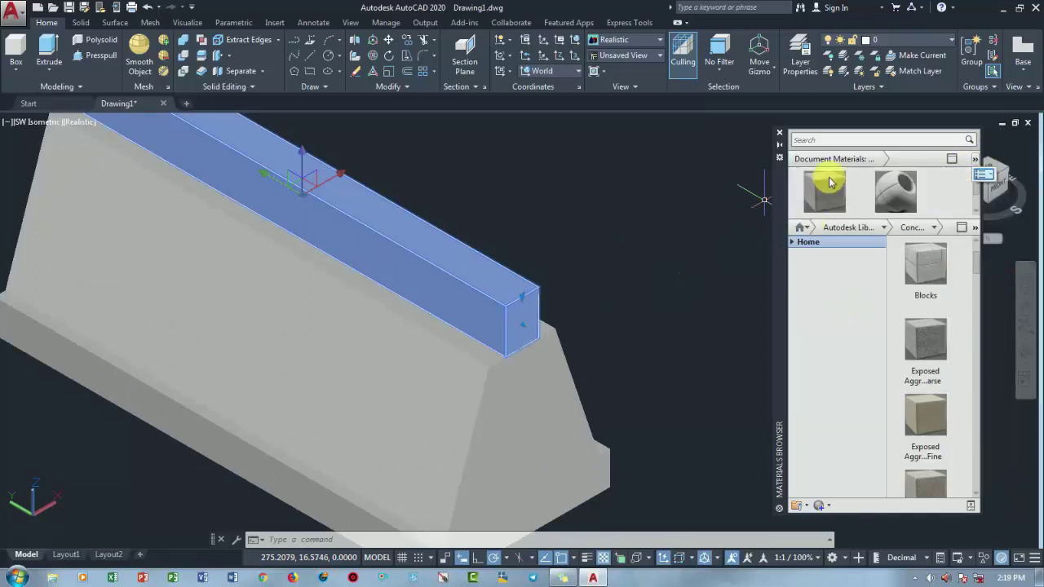
pyautogui.moveTo(827, 175); pyautogui.dragTo(520, 237)
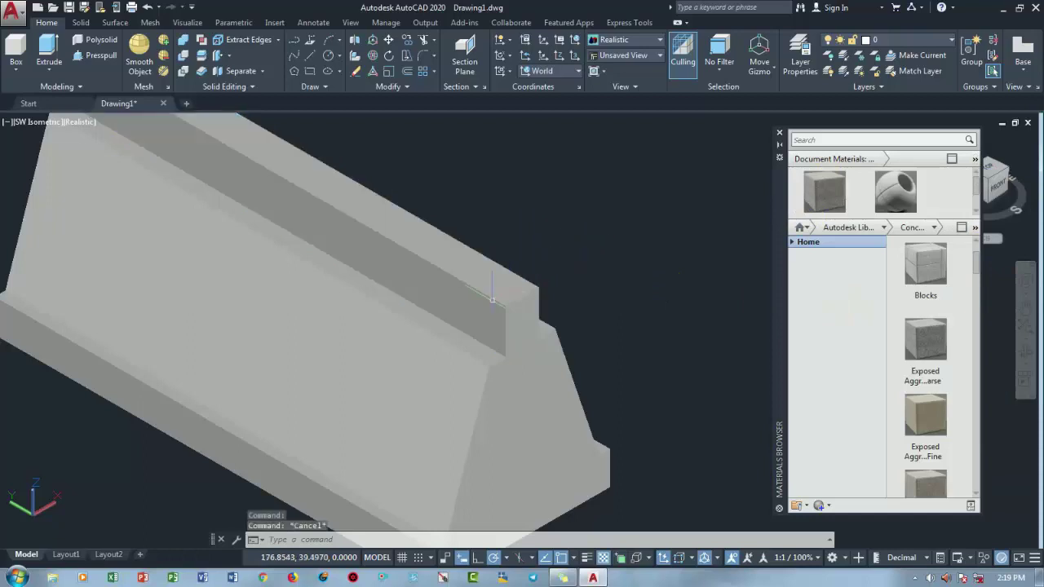
pyautogui.click(827, 194)
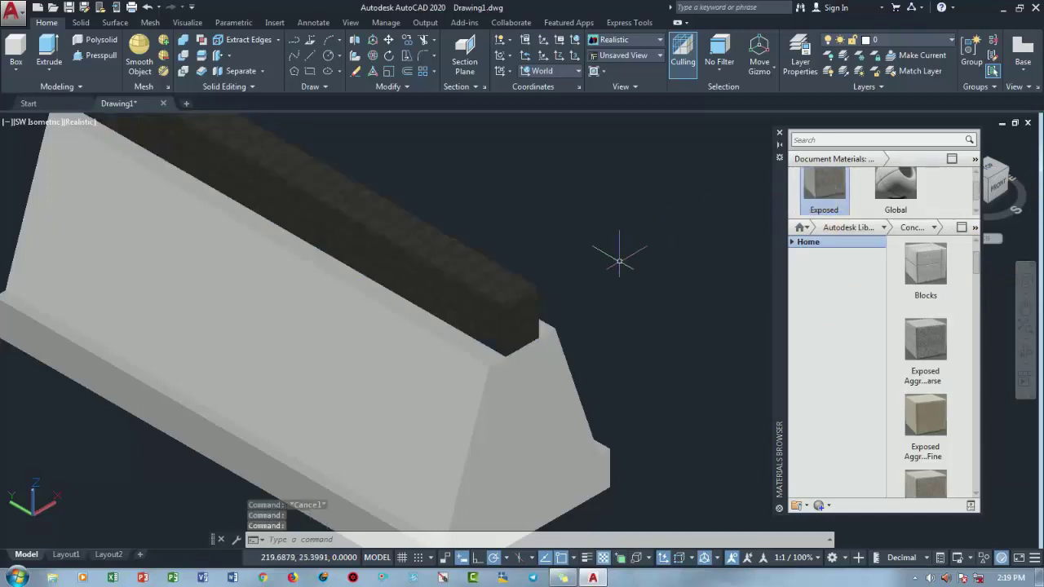
# Step: Add the With Stone 2 concrete from the library to the document materials, then select the top rail
pyautogui.scroll(5, 539, 281)
pyautogui.scroll(-5, 539, 283)
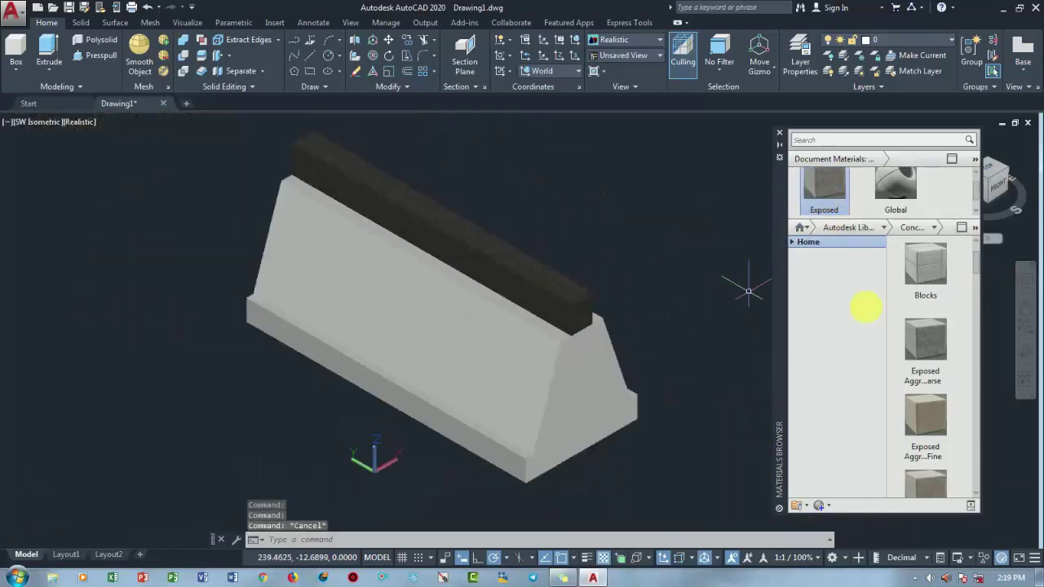
pyautogui.scroll(-3, 977, 269)
pyautogui.scroll(-3, 974, 285)
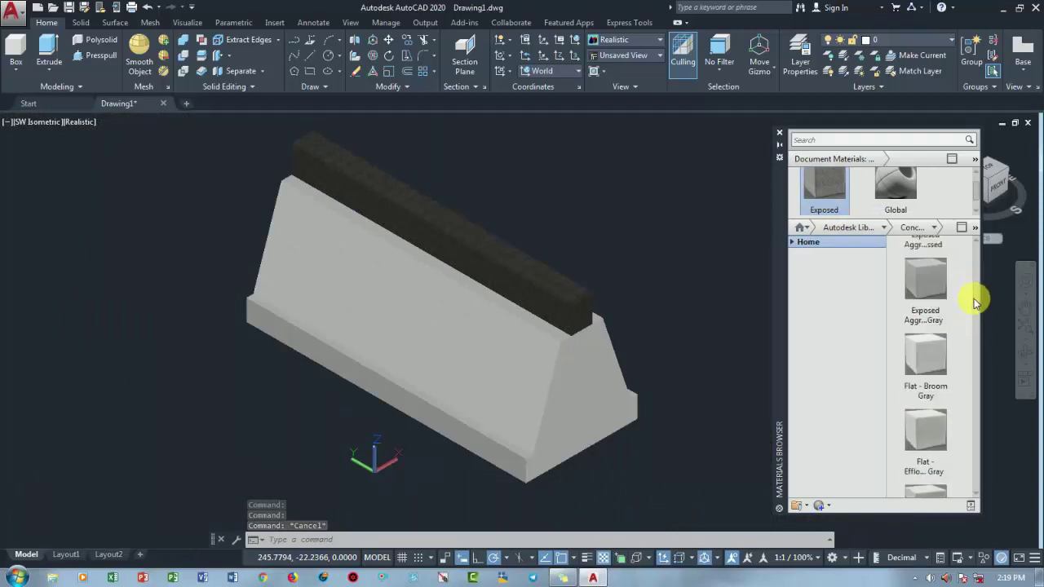
pyautogui.scroll(-2, 973, 310)
pyautogui.scroll(-2, 970, 331)
pyautogui.scroll(-2, 971, 347)
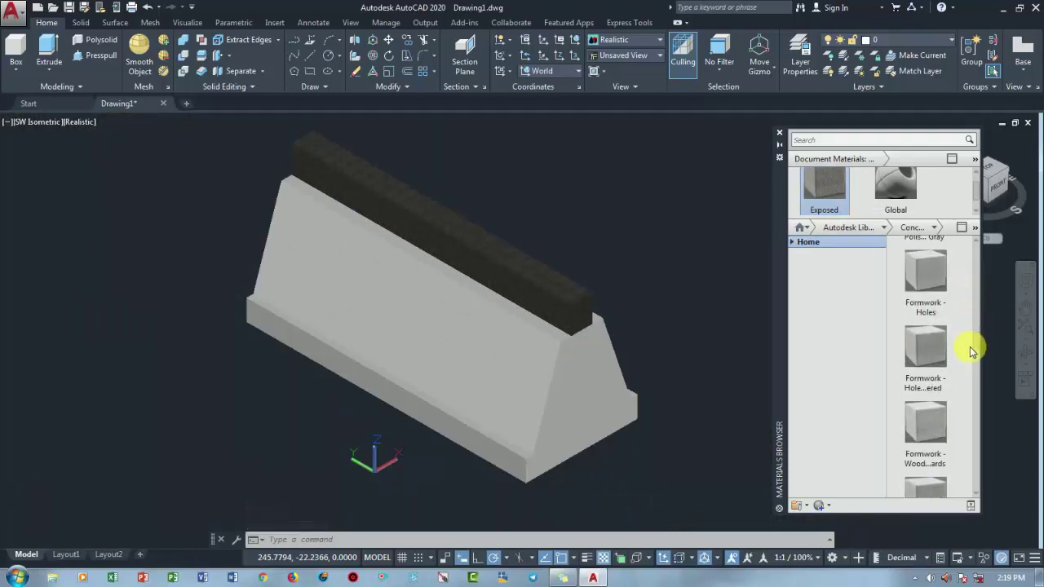
pyautogui.scroll(-1, 969, 352)
pyautogui.scroll(-2, 968, 371)
pyautogui.scroll(-2, 967, 383)
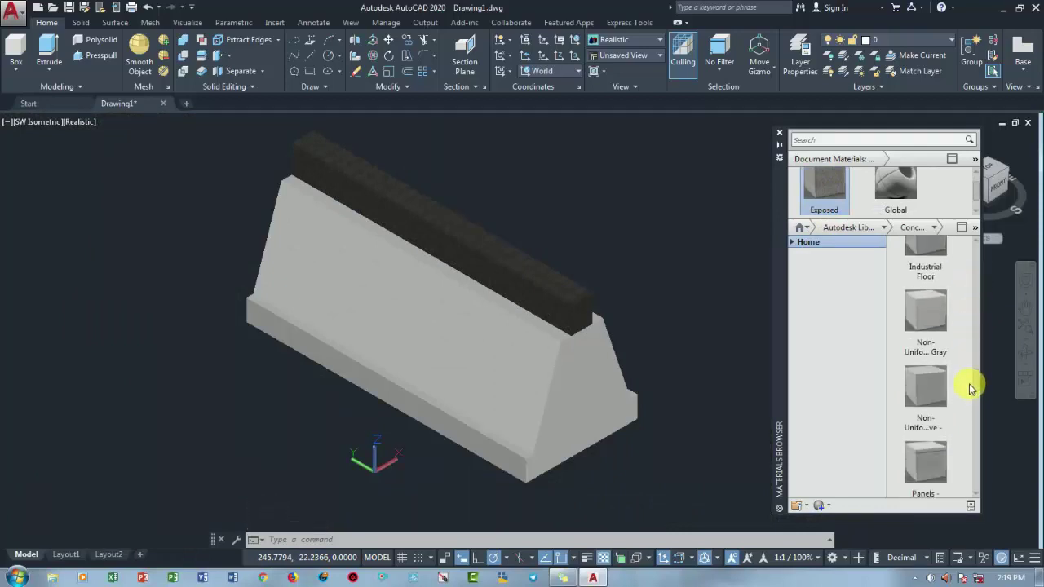
pyautogui.scroll(-2, 969, 408)
pyautogui.scroll(-2, 967, 414)
pyautogui.scroll(-2, 965, 440)
pyautogui.scroll(-2, 966, 471)
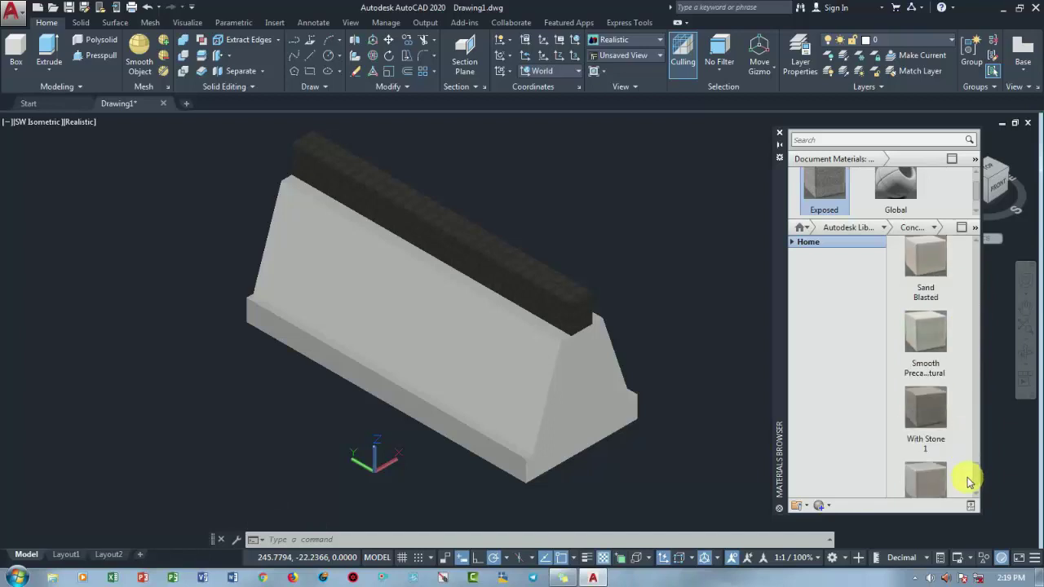
pyautogui.scroll(-1, 967, 490)
pyautogui.click(940, 460)
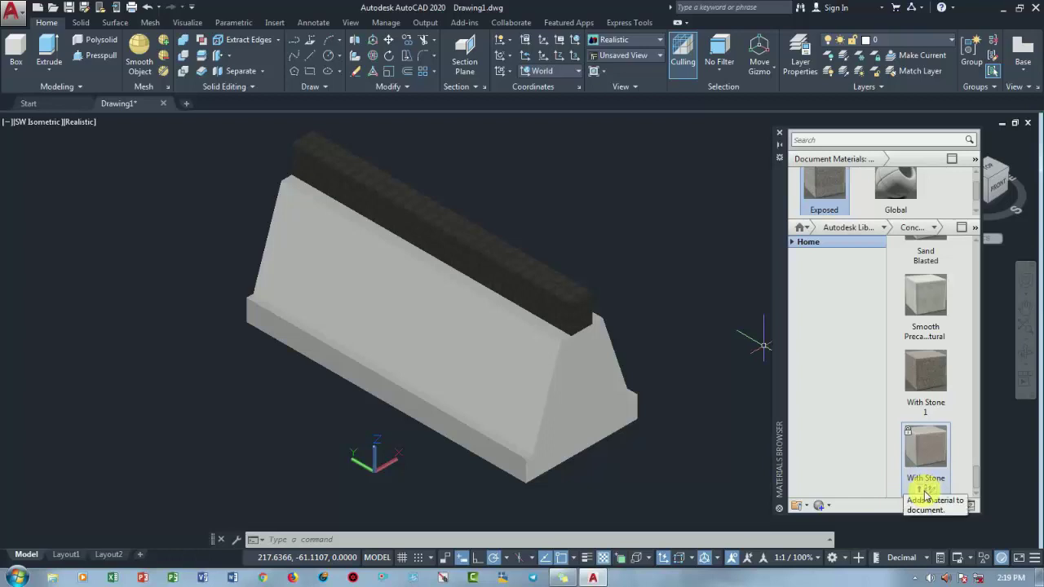
pyautogui.moveTo(925, 447)
pyautogui.click(919, 493)
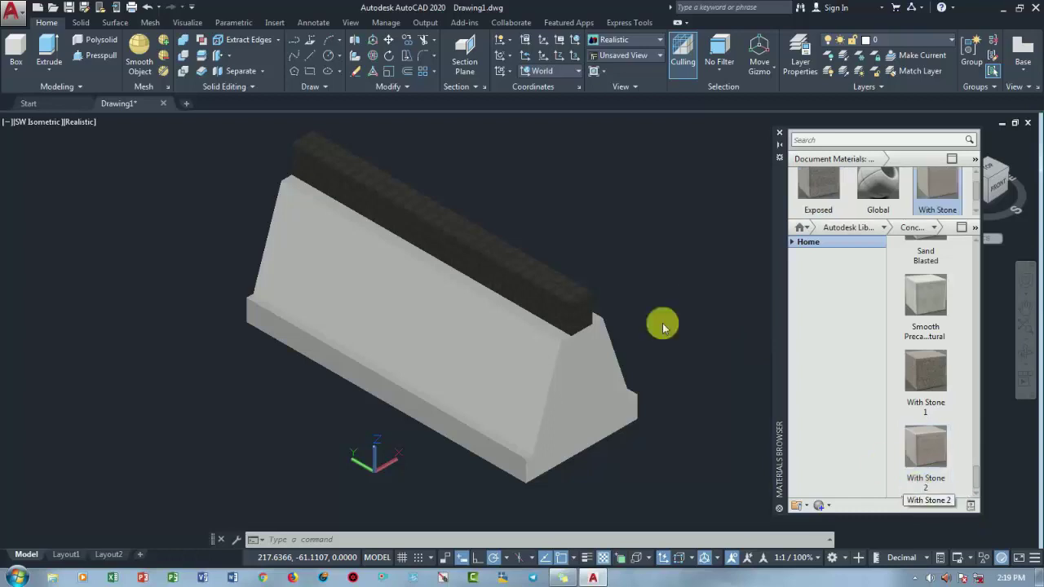
pyautogui.click(575, 291)
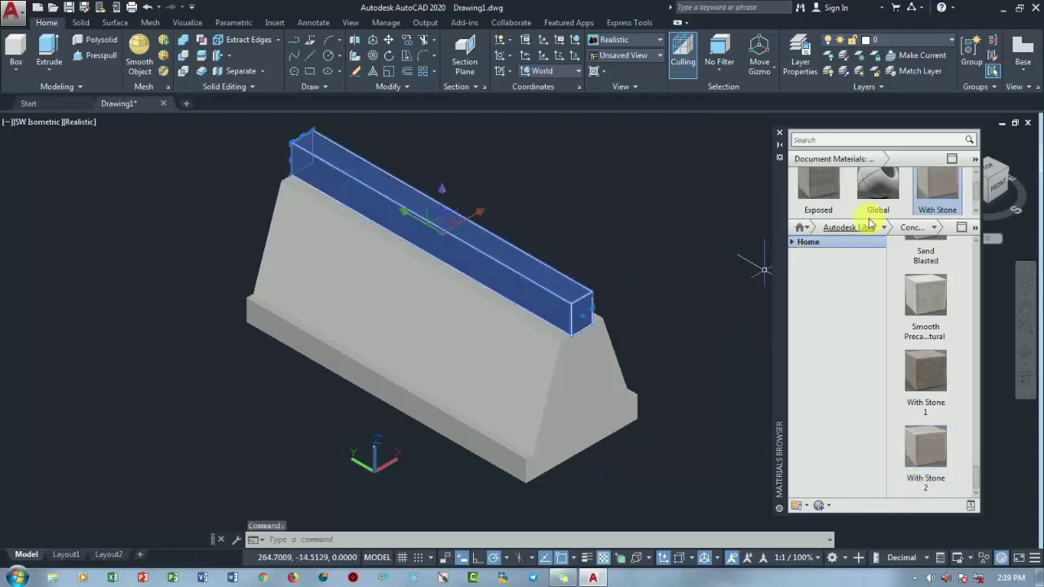
# Step: Assign the With Stone material to the selected top rail and clear the selection
pyautogui.click(930, 190)
pyautogui.press('Escape')
pyautogui.scroll(4, 568, 315)
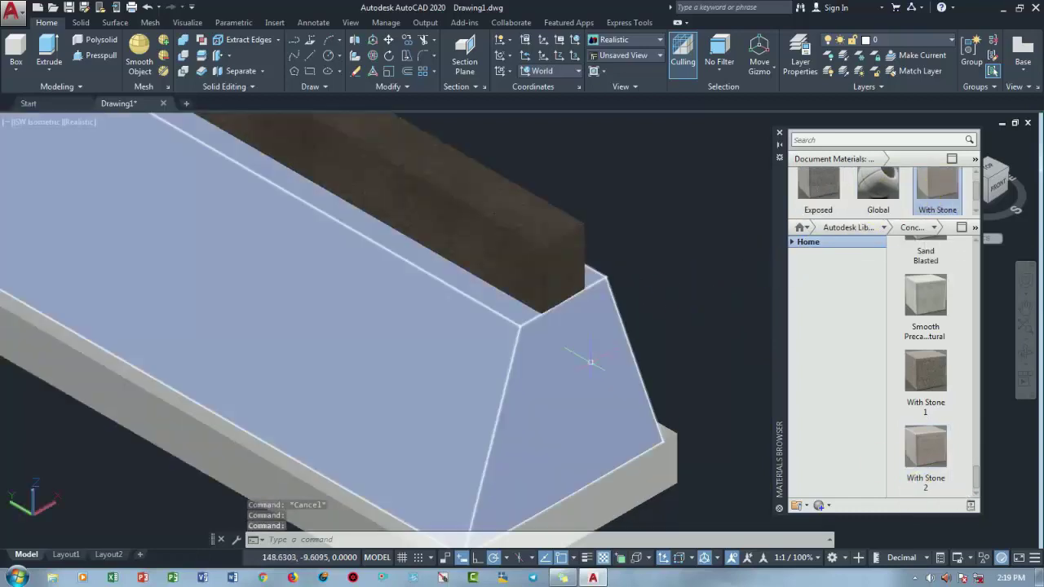
pyautogui.scroll(1, 908, 269)
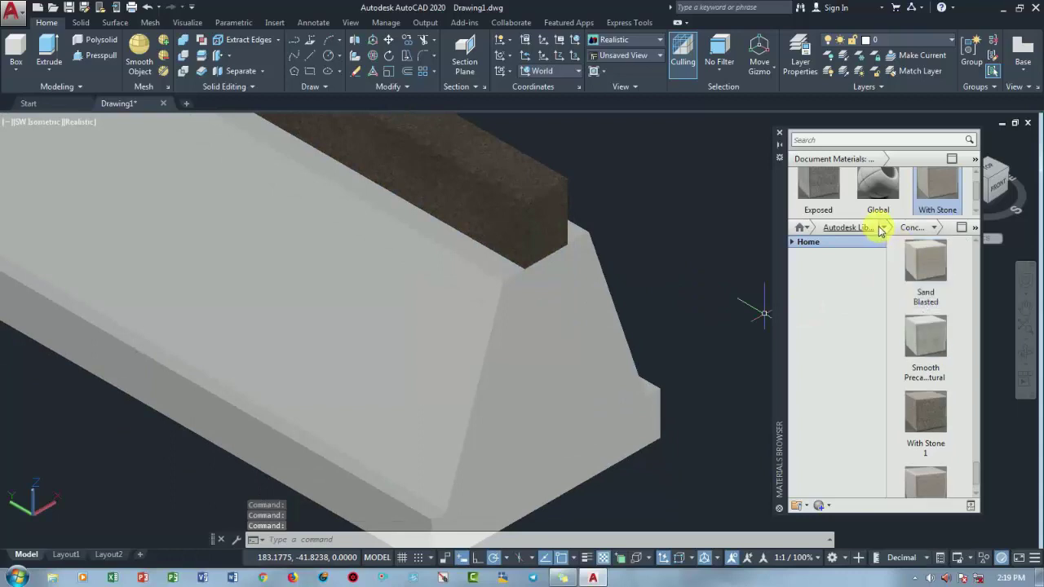
# Step: Filter the library to Stone and apply Riverstone - Blue to the trapezoid body
pyautogui.click(884, 228)
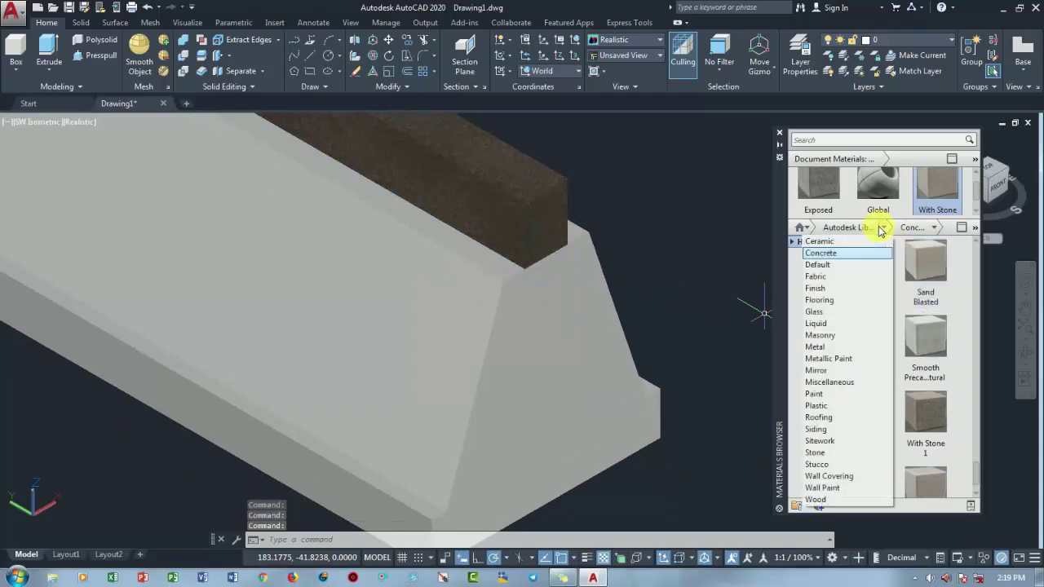
pyautogui.click(852, 453)
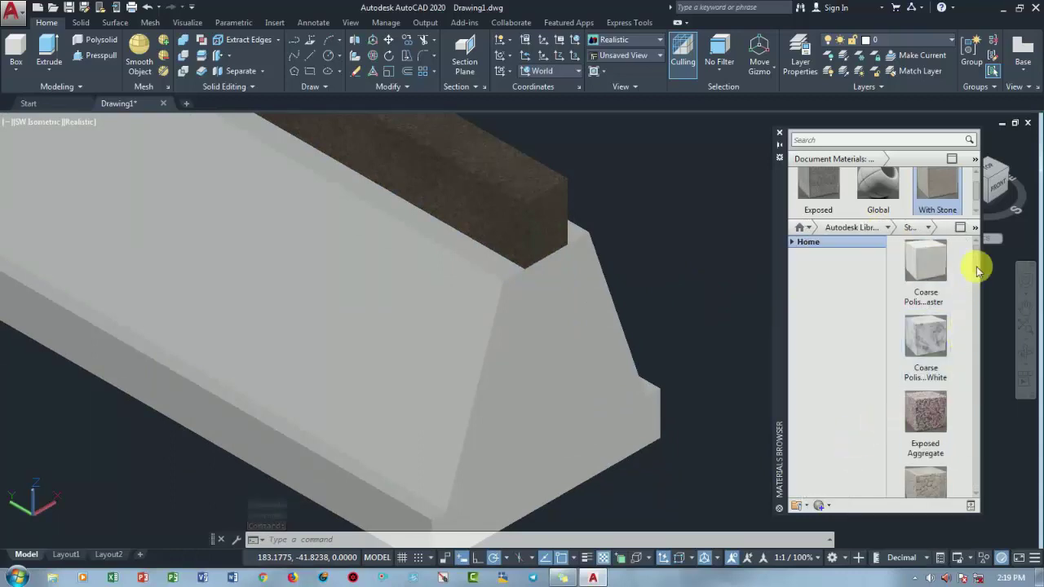
pyautogui.moveTo(977, 261); pyautogui.dragTo(977, 357)
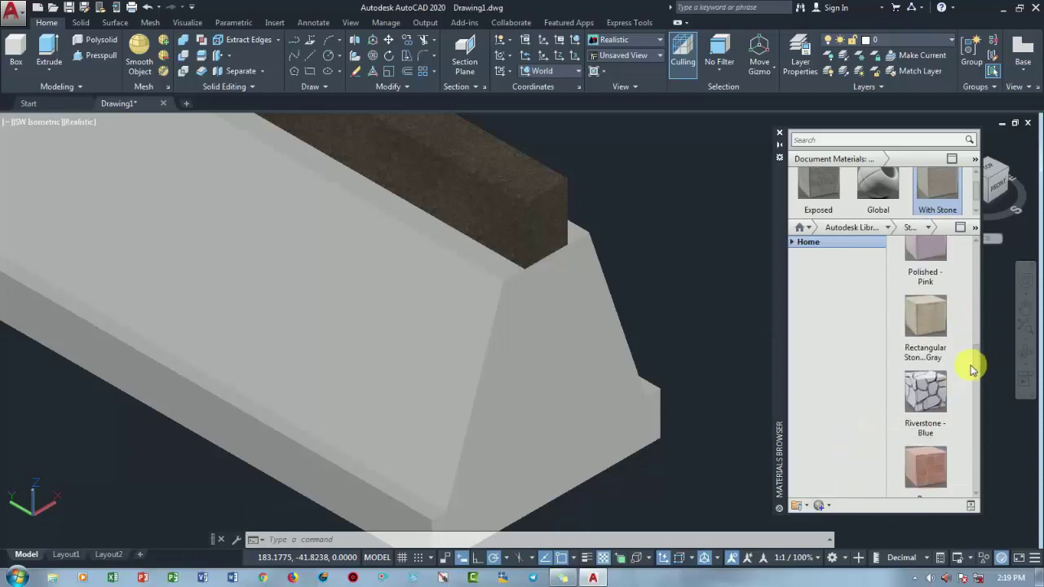
pyautogui.click(581, 386)
pyautogui.moveTo(925, 392)
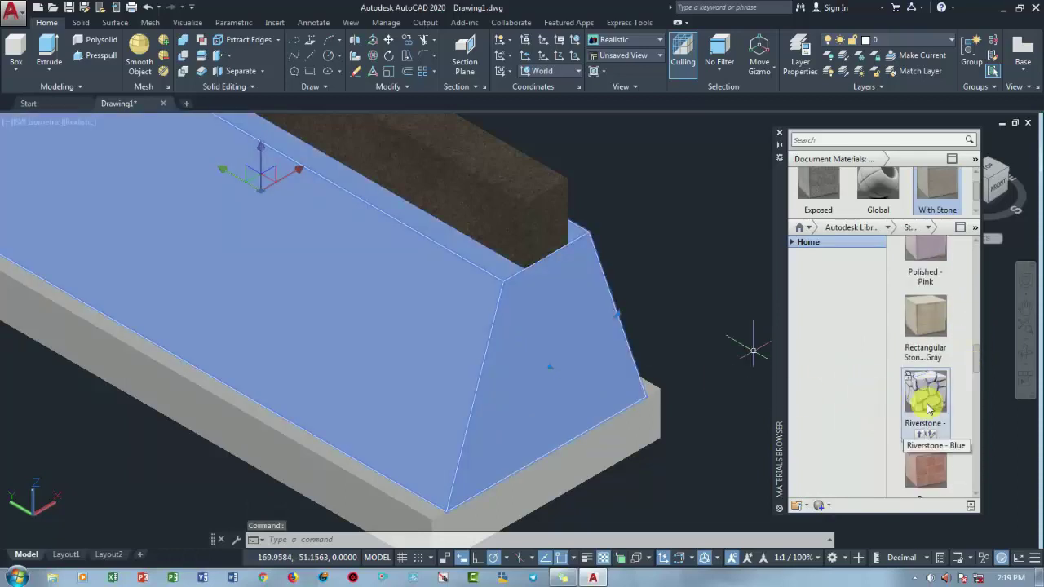
pyautogui.click(925, 435)
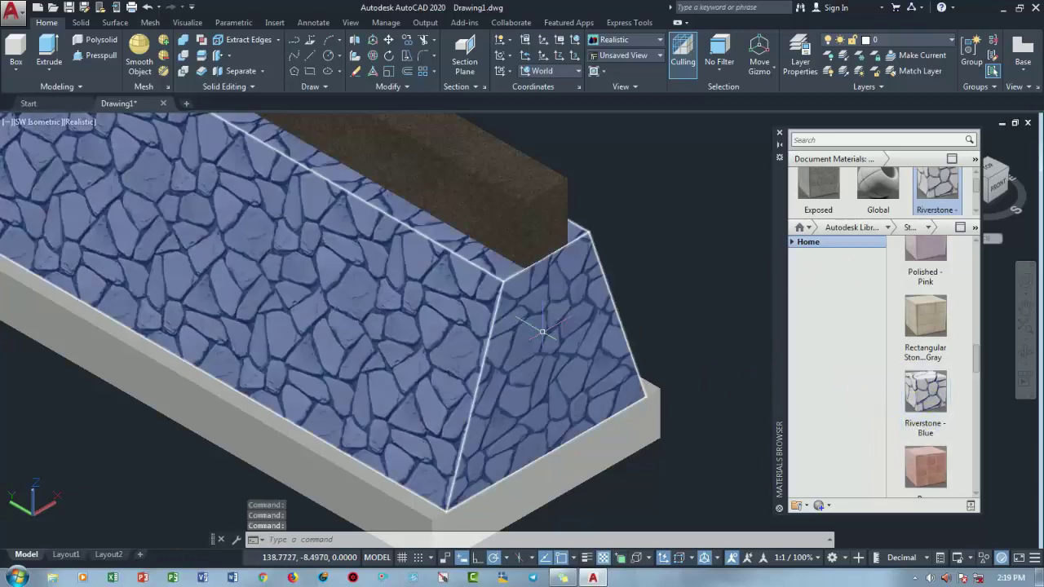
pyautogui.press('Escape')
pyautogui.scroll(-3, 677, 300)
pyautogui.scroll(-2, 676, 300)
pyautogui.scroll(1, 681, 299)
pyautogui.scroll(3, 644, 326)
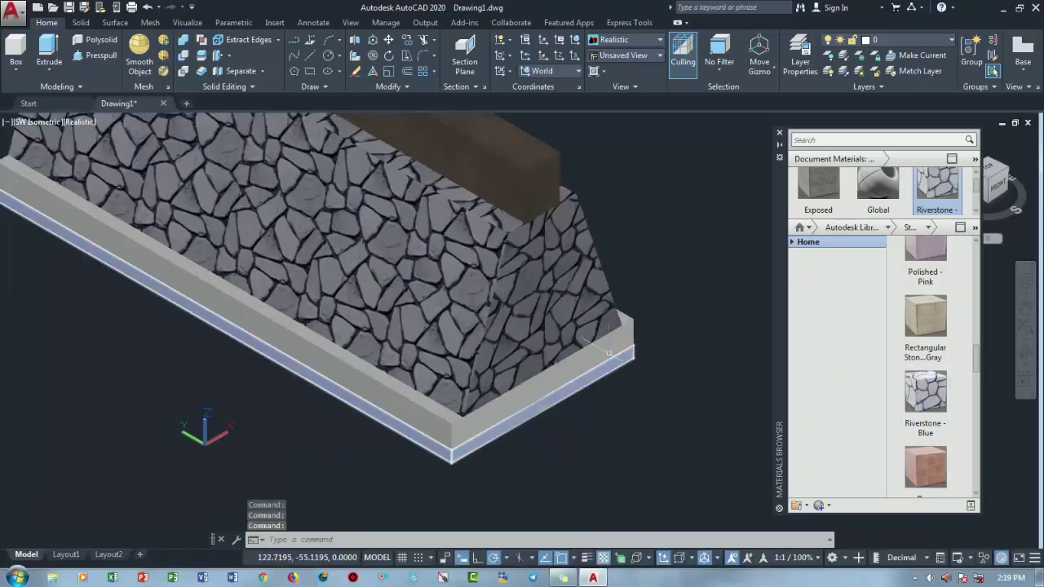
pyautogui.scroll(2, 616, 344)
pyautogui.moveTo(967, 368); pyautogui.dragTo(975, 434)
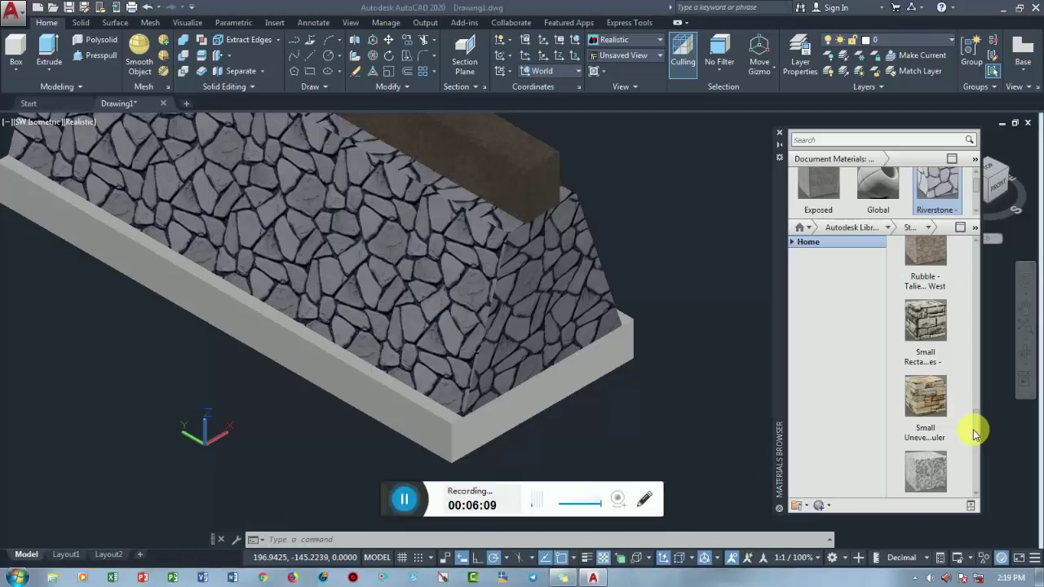
# Step: Drag a dark speckled document material onto the slab beneath the stone body
pyautogui.scroll(-1, 974, 435)
pyautogui.click(404, 499)
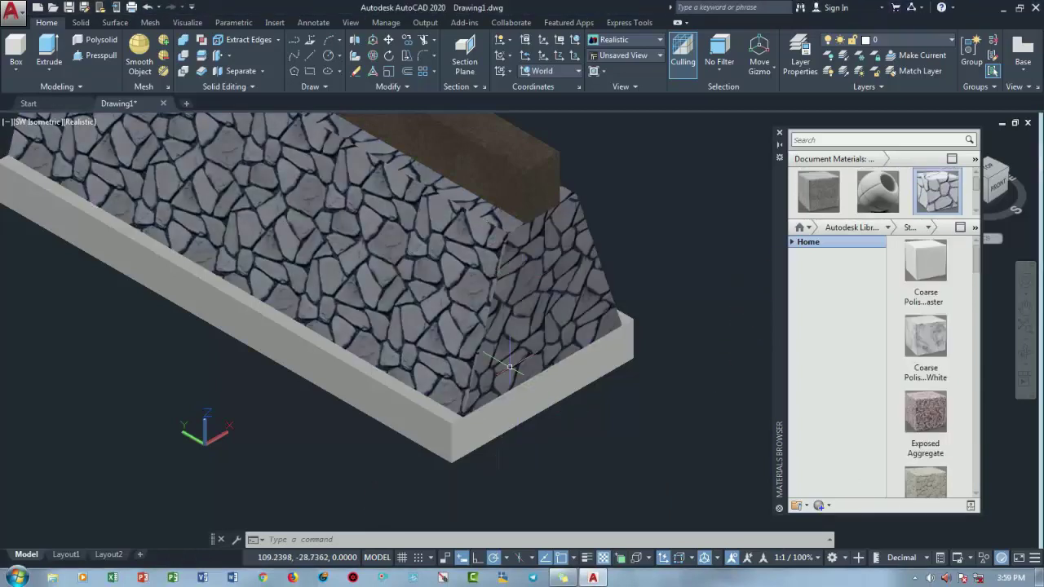
pyautogui.scroll(2, 506, 413)
pyautogui.scroll(2, 515, 404)
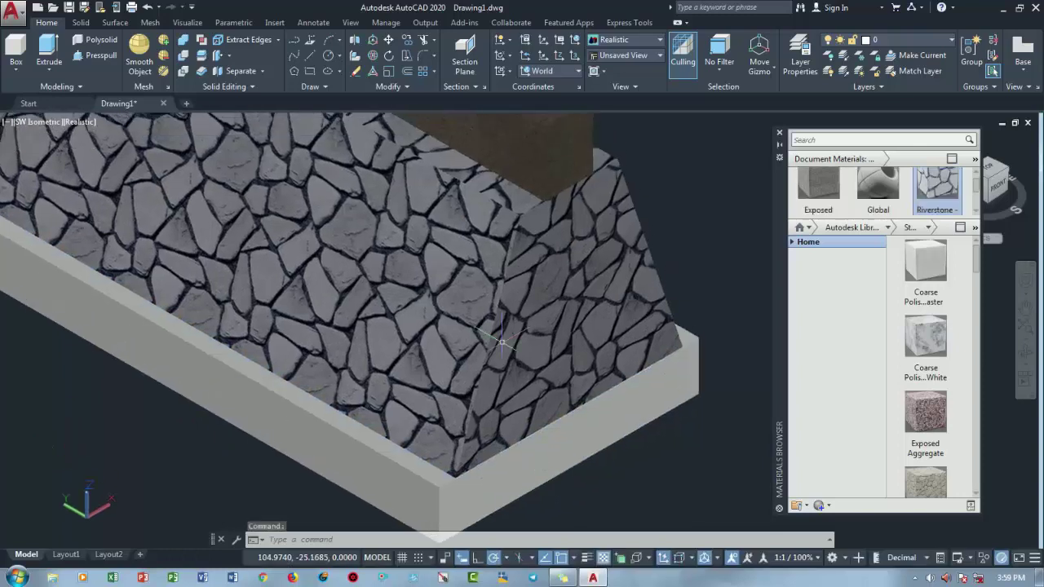
pyautogui.scroll(-2, 703, 285)
pyautogui.click(723, 321)
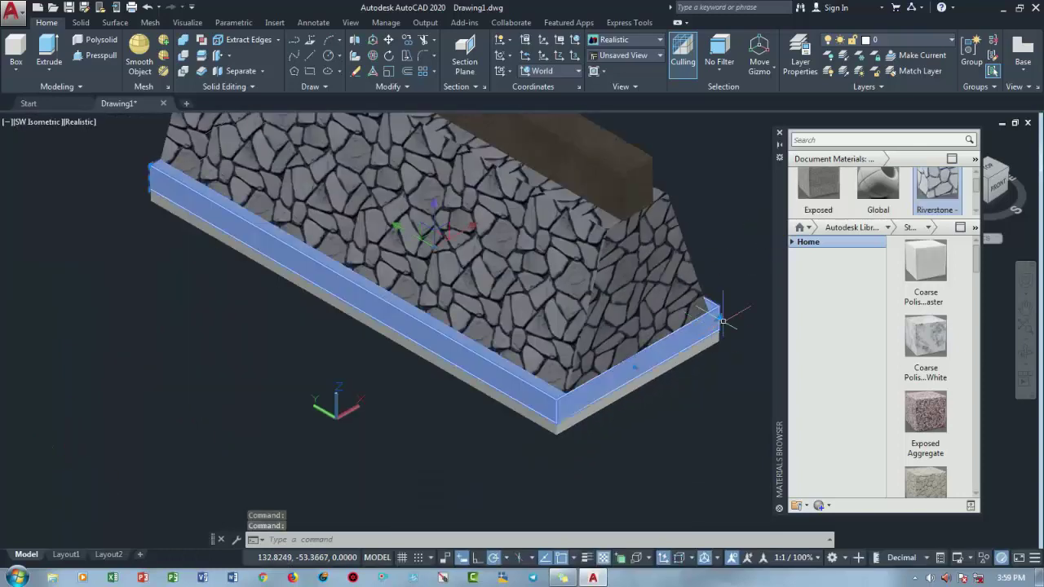
pyautogui.moveTo(818, 187)
pyautogui.mouseDown()
pyautogui.moveTo(510, 387)
pyautogui.moveTo(523, 383)
pyautogui.mouseUp()
pyautogui.scroll(3, 523, 383)
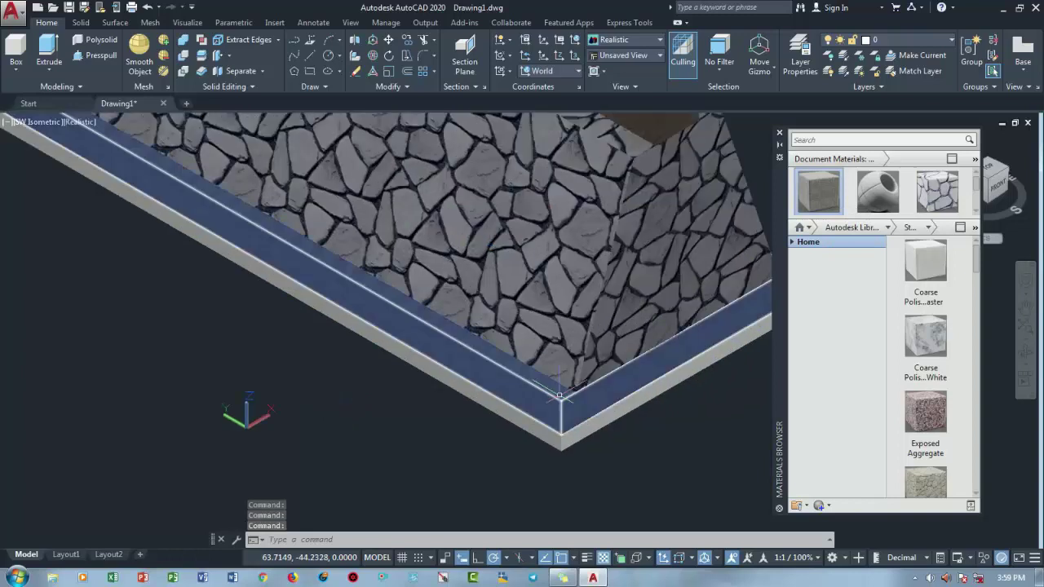
pyautogui.scroll(2, 466, 422)
pyautogui.scroll(1, 466, 424)
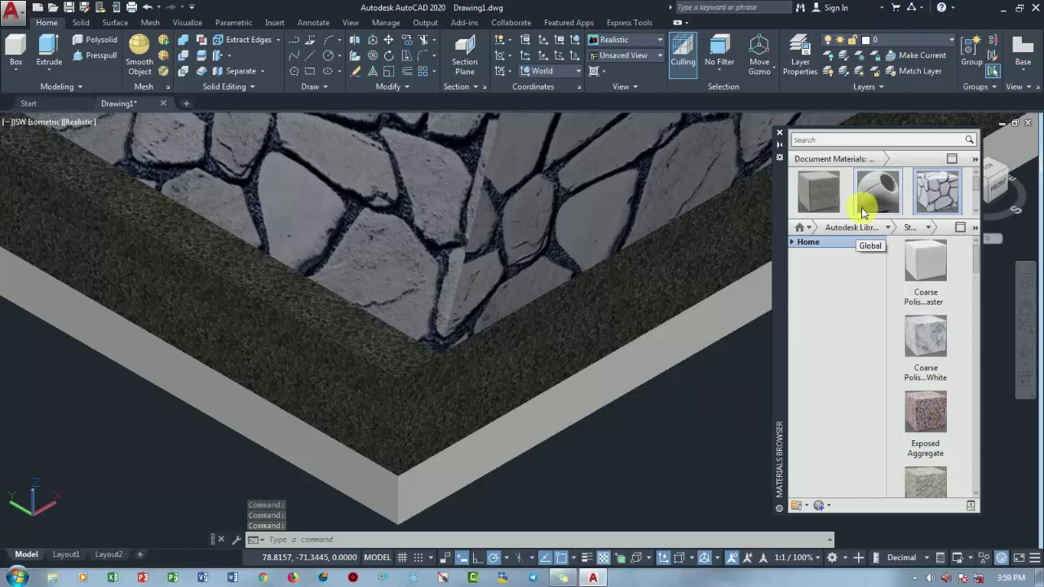
pyautogui.moveTo(979, 259); pyautogui.dragTo(976, 251)
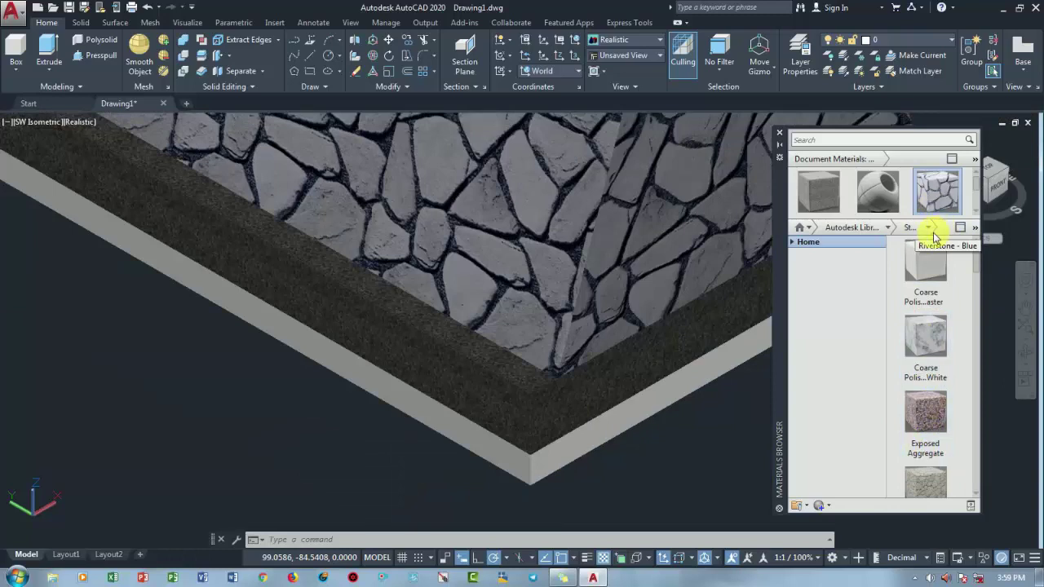
pyautogui.click(888, 228)
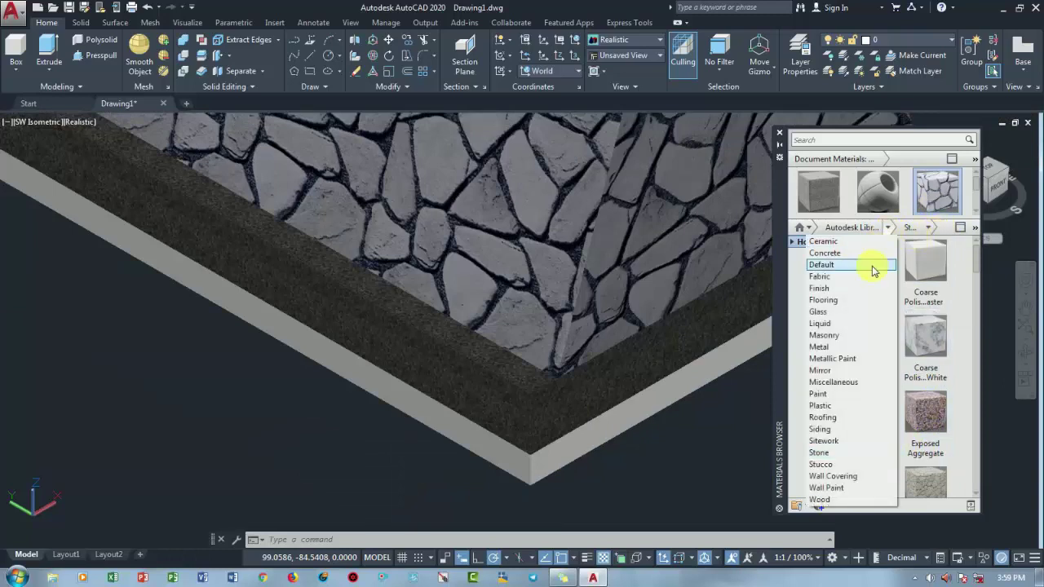
# Step: Apply the Sitework material Aggregate - High to the bottom slab and recentre the view
pyautogui.click(848, 440)
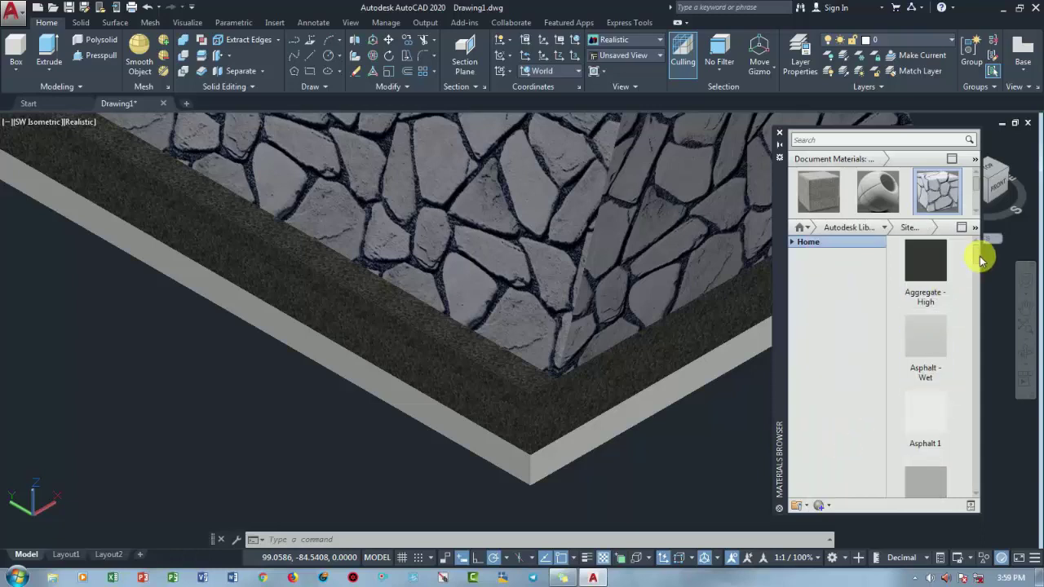
pyautogui.moveTo(974, 280)
pyautogui.mouseDown()
pyautogui.moveTo(973, 487)
pyautogui.moveTo(985, 240)
pyautogui.moveTo(982, 377)
pyautogui.moveTo(963, 482)
pyautogui.moveTo(967, 217)
pyautogui.mouseUp()
pyautogui.moveTo(928, 260); pyautogui.dragTo(555, 456)
pyautogui.scroll(-4, 538, 465)
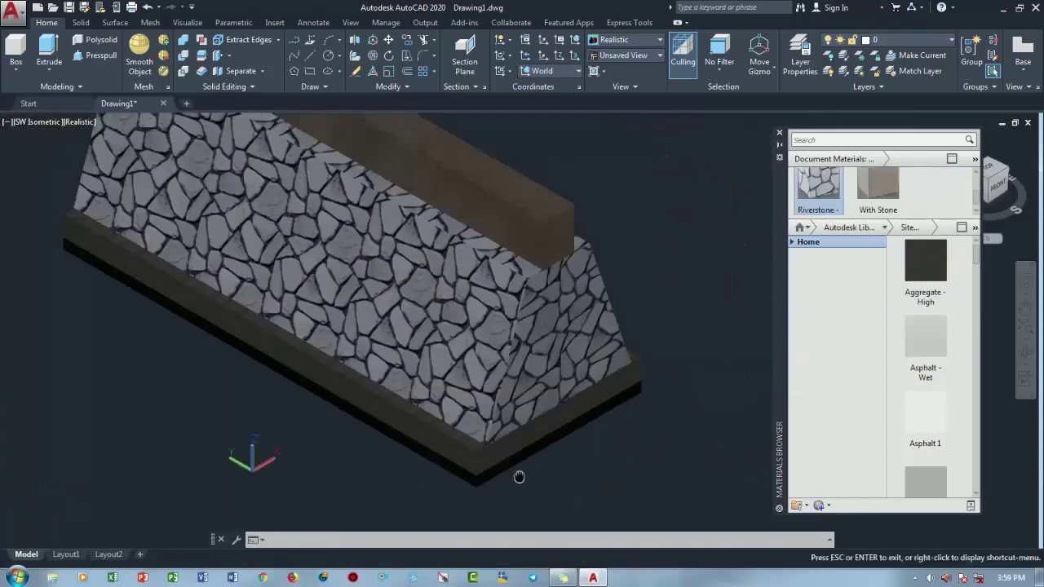
pyautogui.moveTo(518, 477); pyautogui.dragTo(546, 449, button='middle')
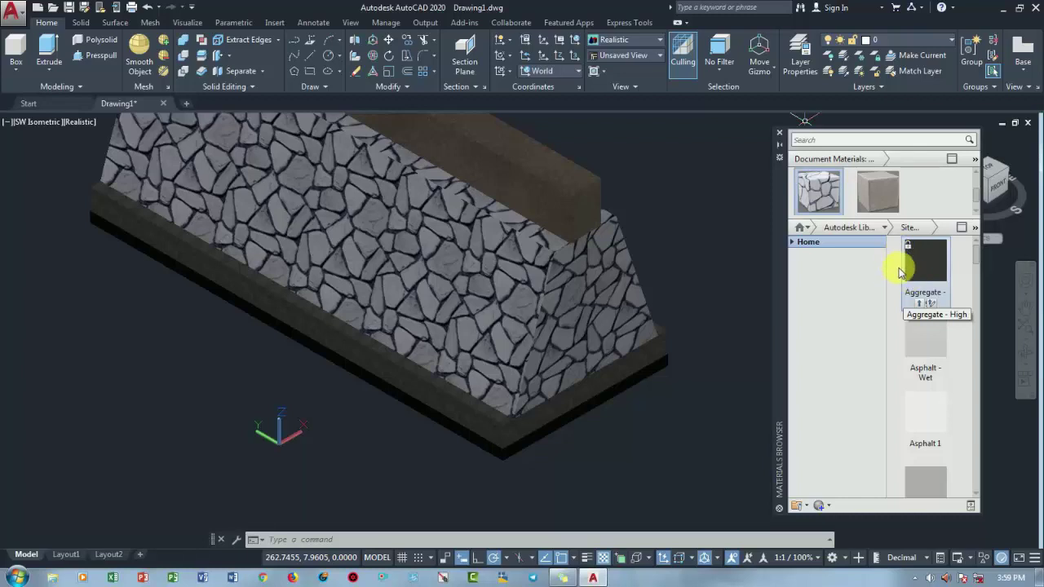
pyautogui.click(883, 227)
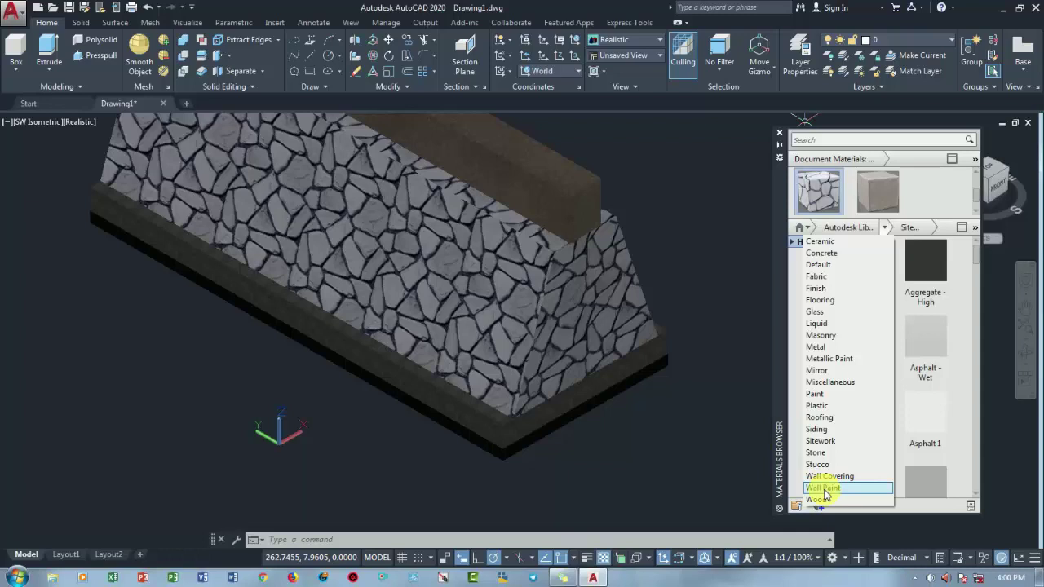
# Step: Apply the Beige Wall Paint material to the bottom slab
pyautogui.click(824, 488)
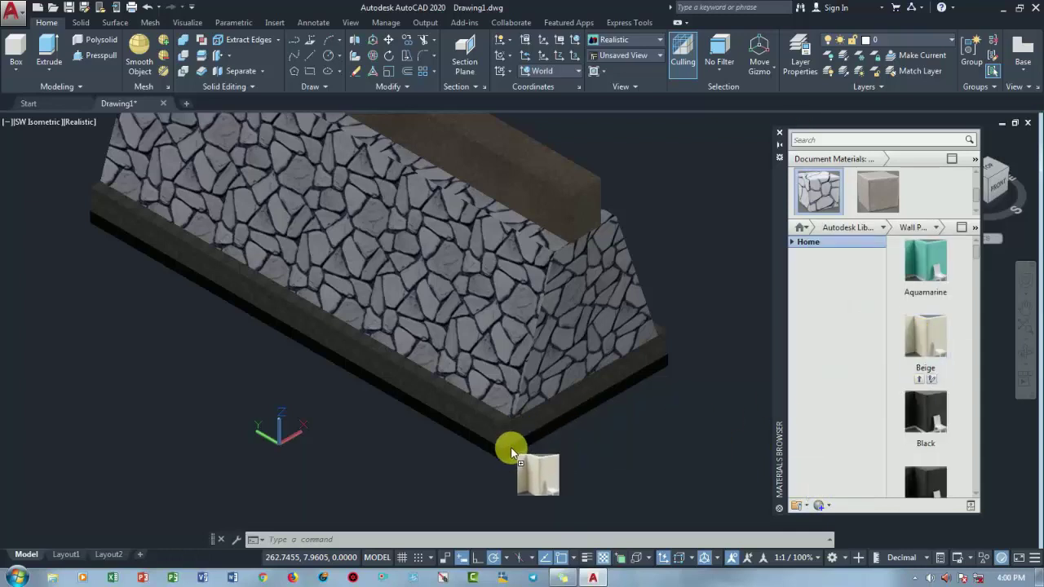
pyautogui.moveTo(924, 340); pyautogui.dragTo(510, 447)
pyautogui.scroll(3, 510, 447)
pyautogui.moveTo(710, 368); pyautogui.dragTo(707, 410, button='middle')
pyautogui.scroll(-2, 706, 410)
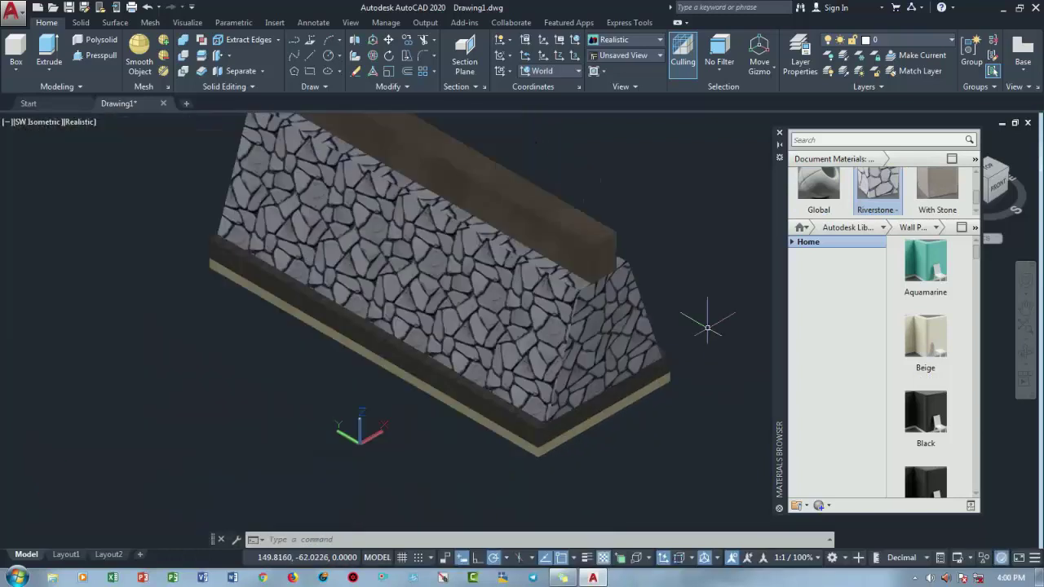
pyautogui.moveTo(571, 342); pyautogui.dragTo(530, 280, button='middle')
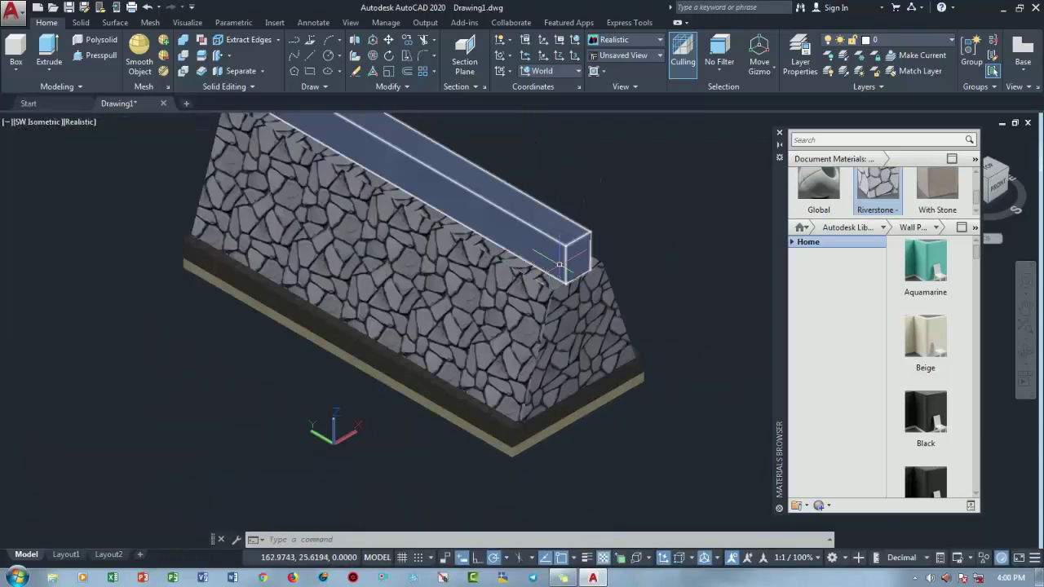
# Step: Reframe the model, then select and deselect the top beam, stone body and base slab
pyautogui.moveTo(560, 265); pyautogui.dragTo(559, 265)
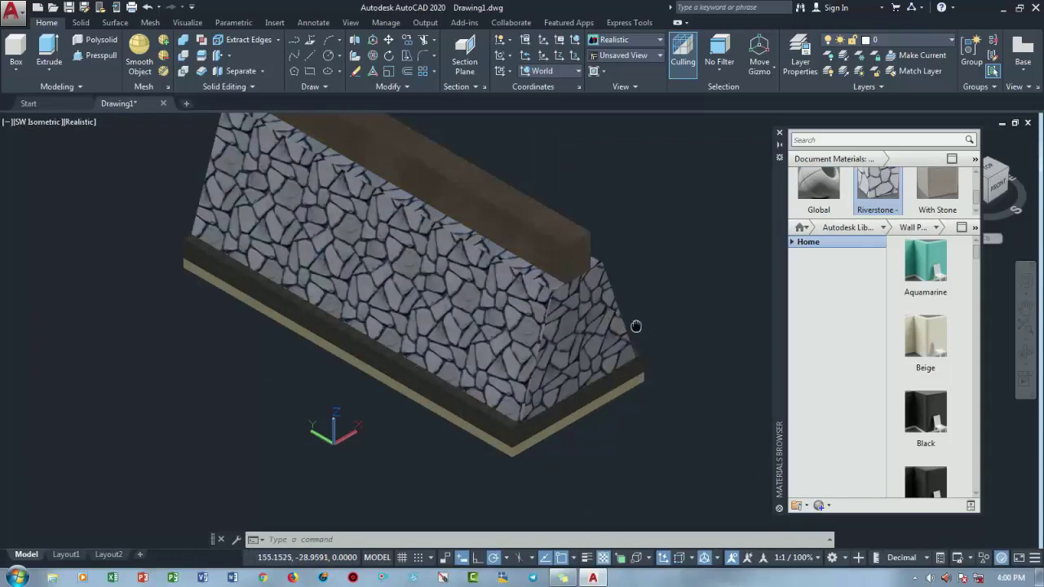
pyautogui.scroll(2, 509, 400)
pyautogui.scroll(2, 509, 400)
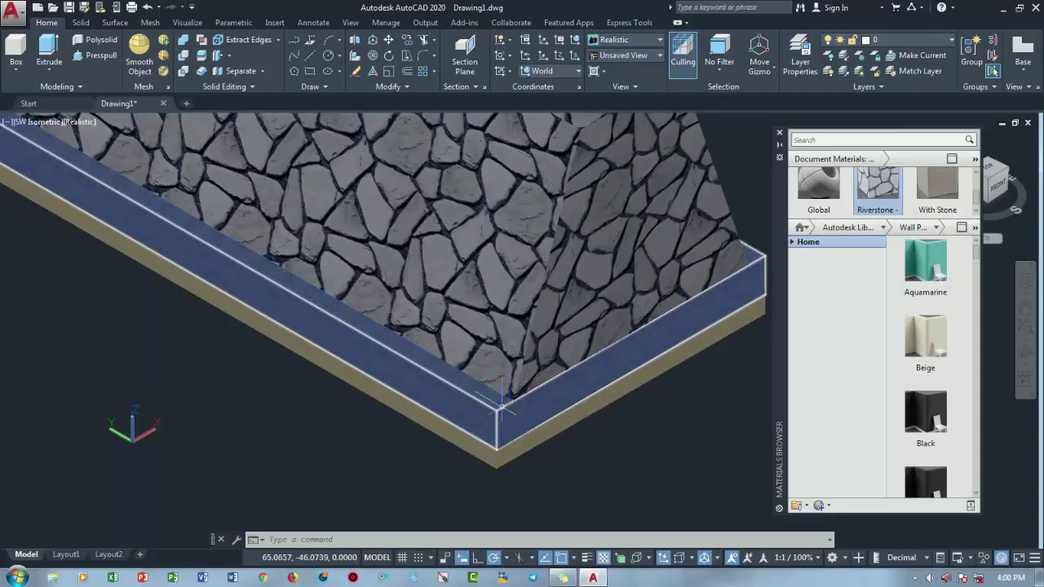
pyautogui.scroll(-3, 475, 420)
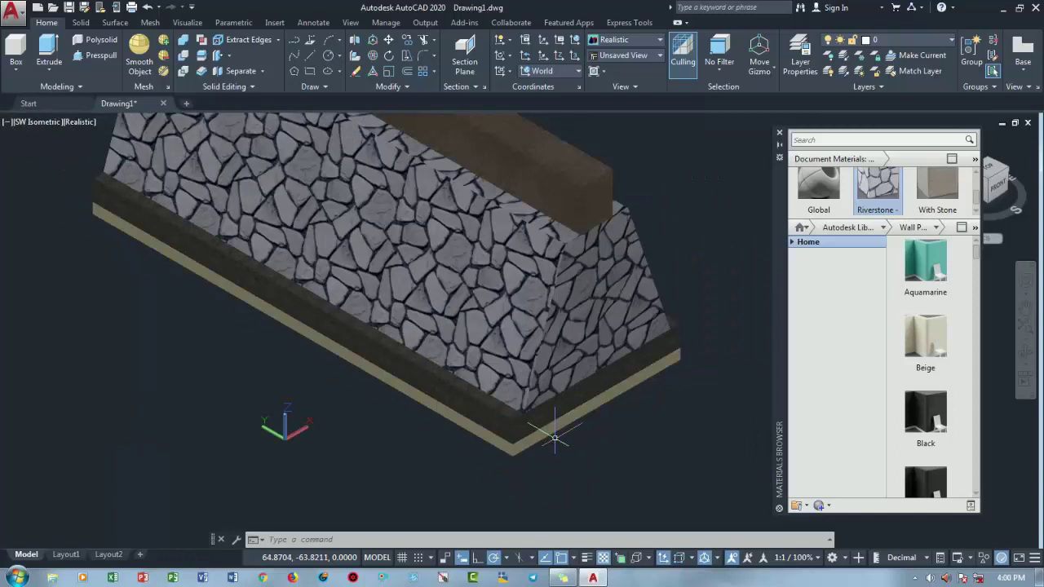
pyautogui.moveTo(561, 442)
pyautogui.mouseDown(button='middle')
pyautogui.moveTo(586, 418)
pyautogui.moveTo(522, 497)
pyautogui.mouseUp(button='middle')
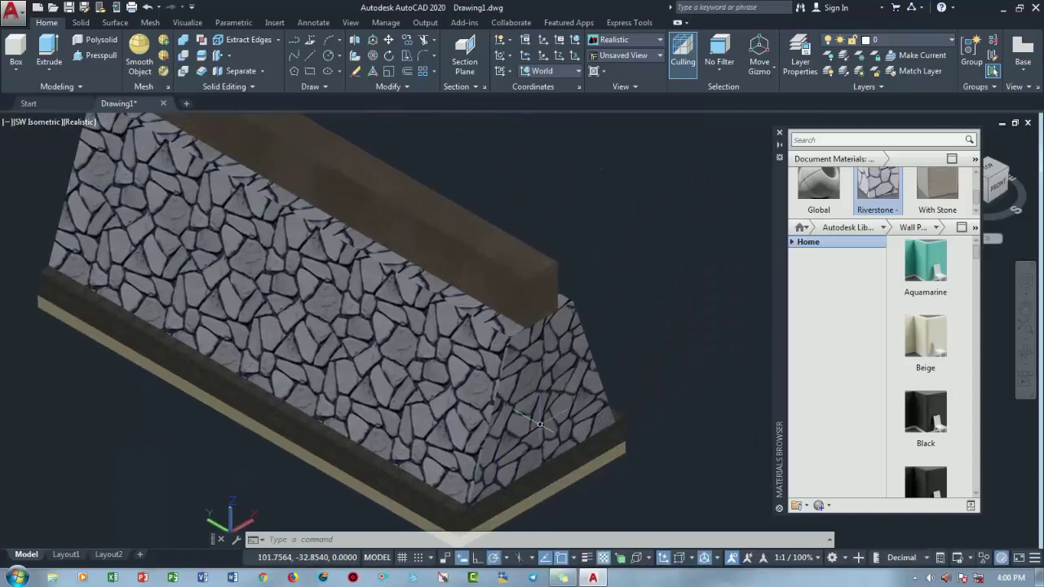
pyautogui.scroll(-3, 542, 406)
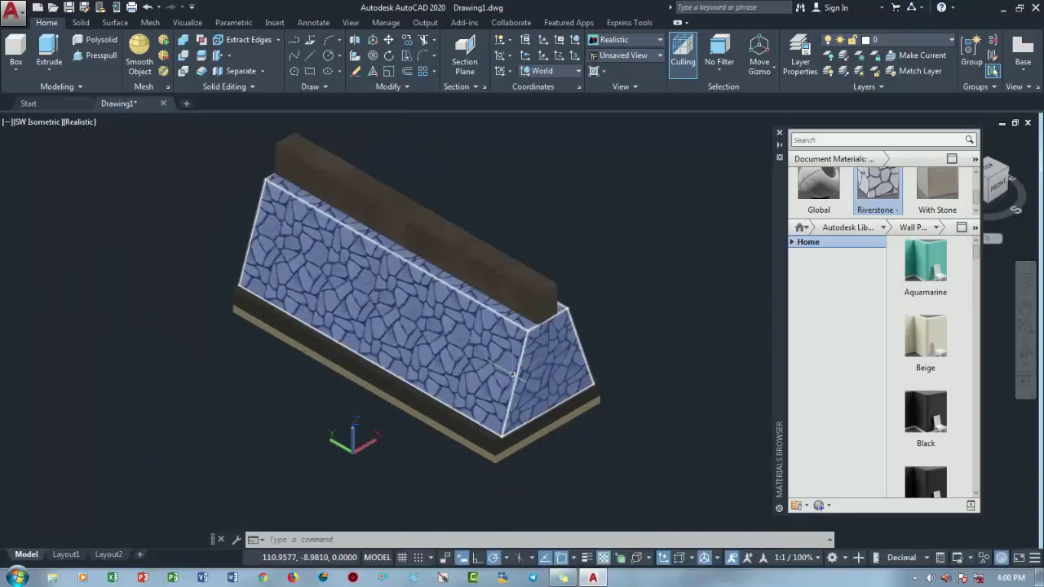
pyautogui.moveTo(526, 402); pyautogui.dragTo(527, 391, button='middle')
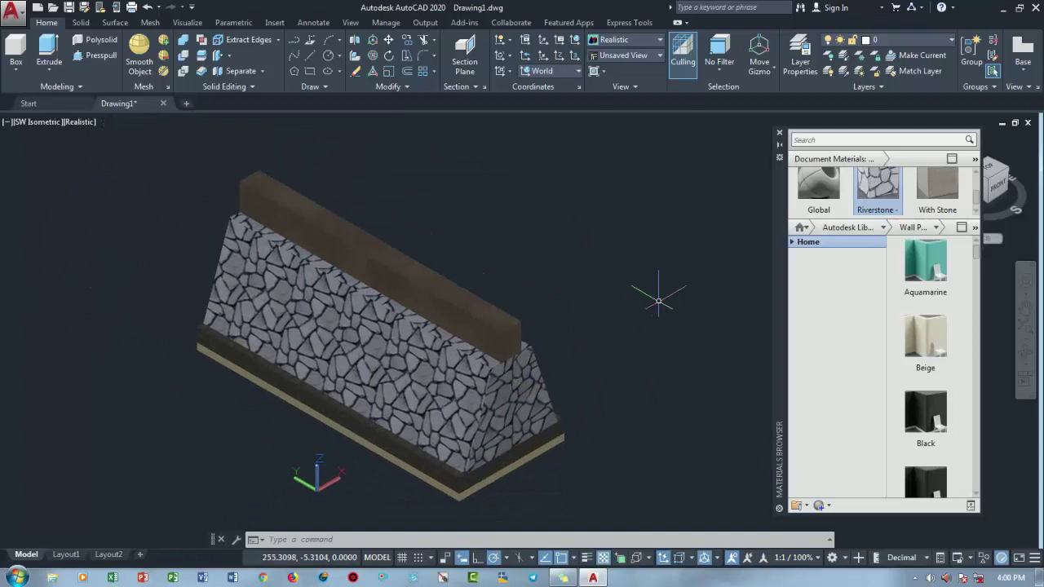
pyautogui.click(515, 346)
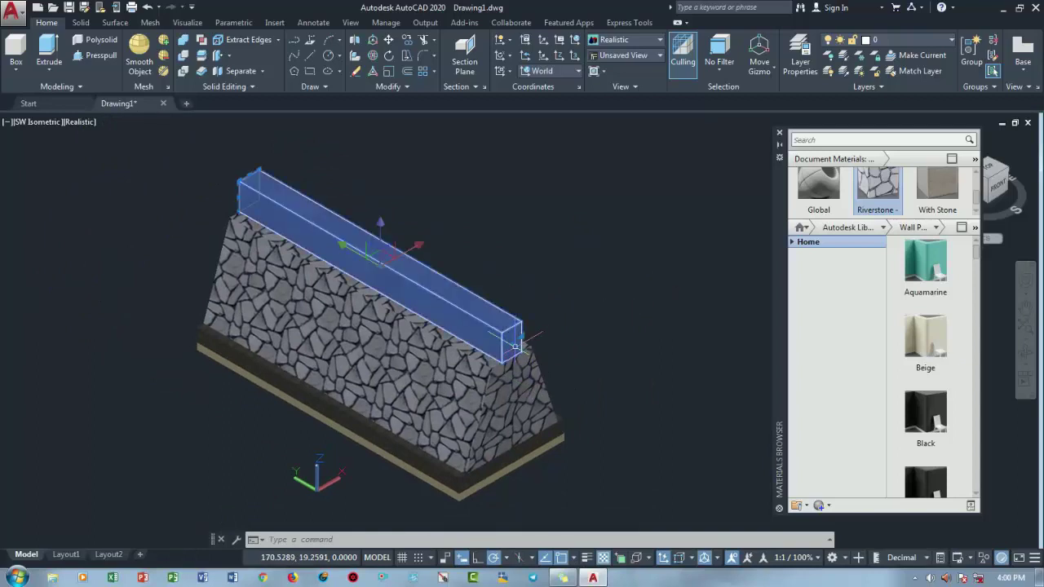
pyautogui.click(496, 398)
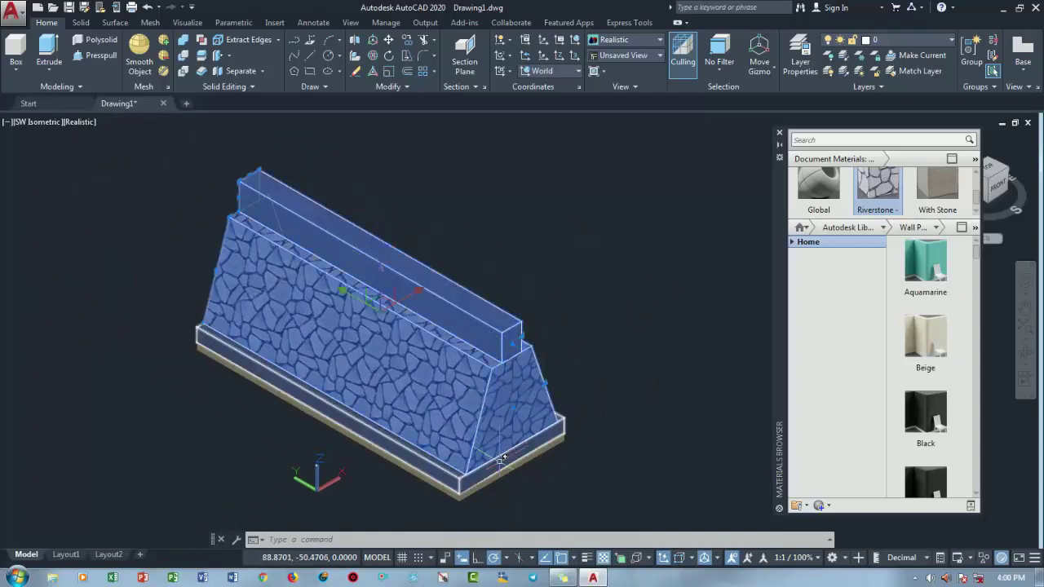
pyautogui.click(498, 466)
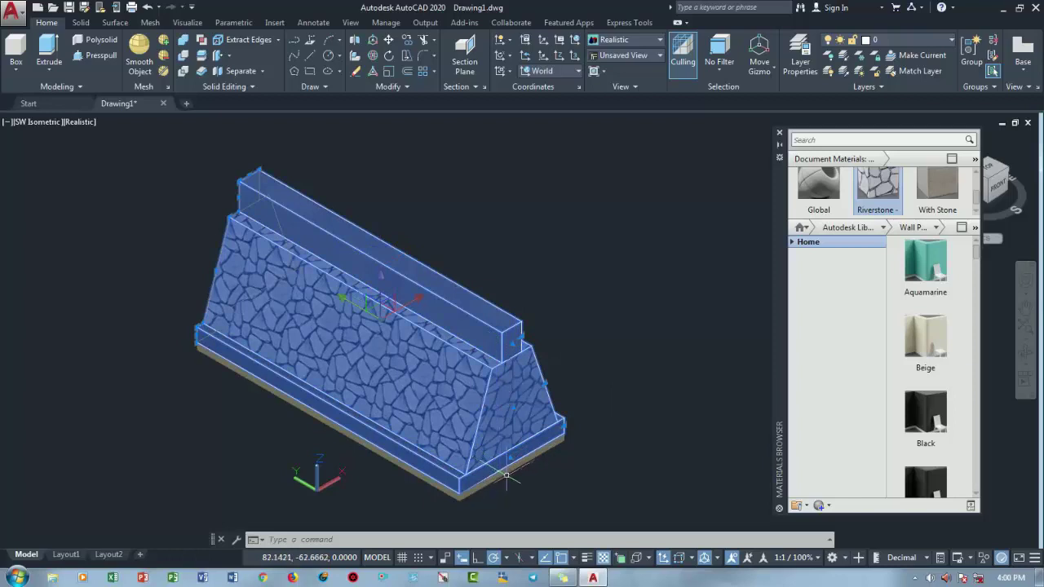
pyautogui.press('Escape')
pyautogui.moveTo(555, 323); pyautogui.dragTo(517, 328, button='middle')
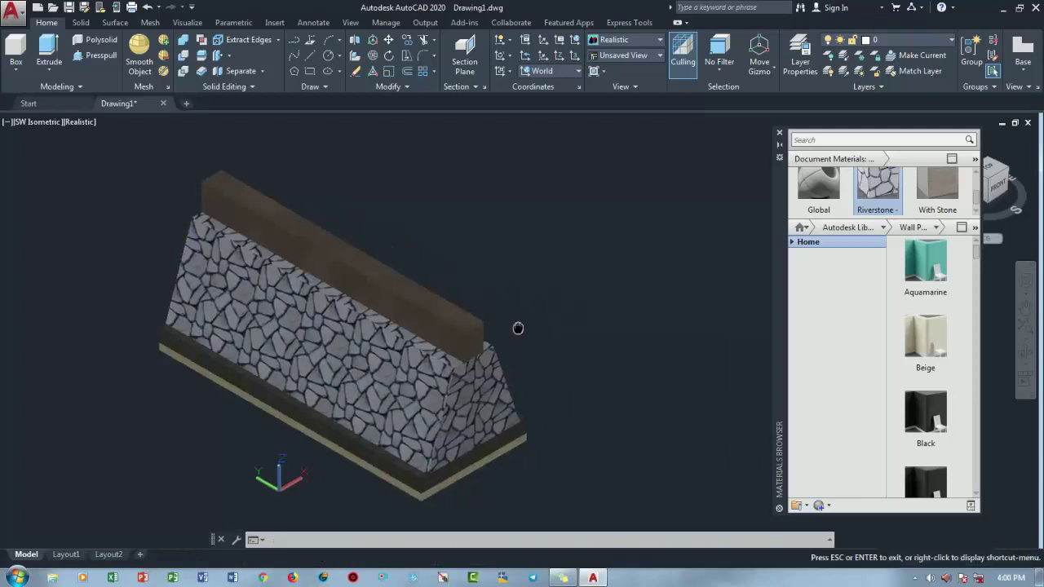
pyautogui.press('Escape')
# Step: Close the Materials Browser and frame the barrier in the view
pyautogui.click(779, 132)
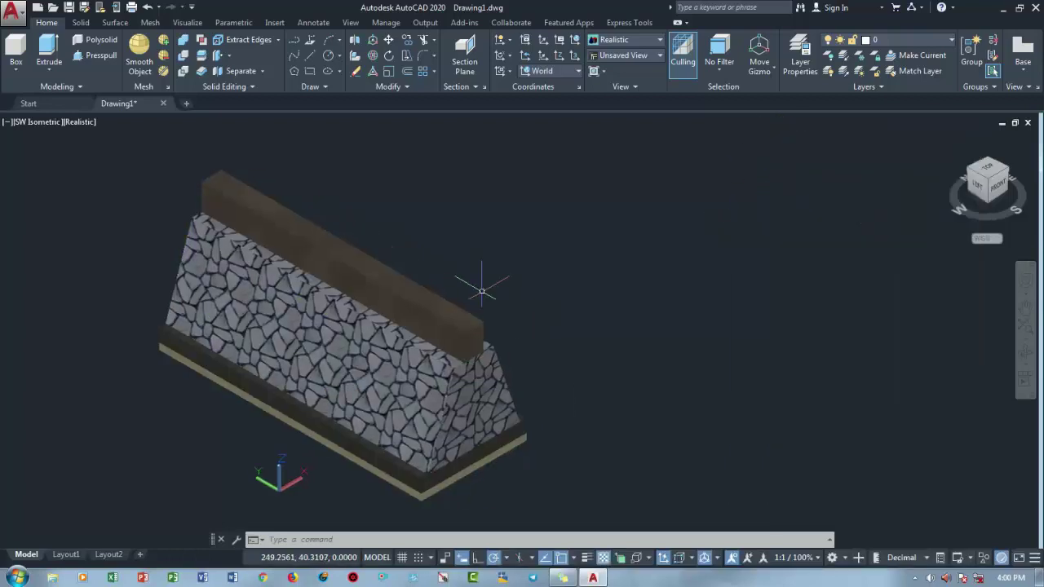
pyautogui.scroll(3, 419, 310)
pyautogui.moveTo(538, 333)
pyautogui.mouseDown(button='middle')
pyautogui.moveTo(614, 306)
pyautogui.moveTo(730, 345)
pyautogui.moveTo(676, 327)
pyautogui.mouseUp(button='middle')
pyautogui.scroll(-1, 614, 306)
pyautogui.scroll(-2, 769, 337)
pyautogui.scroll(2, 676, 333)
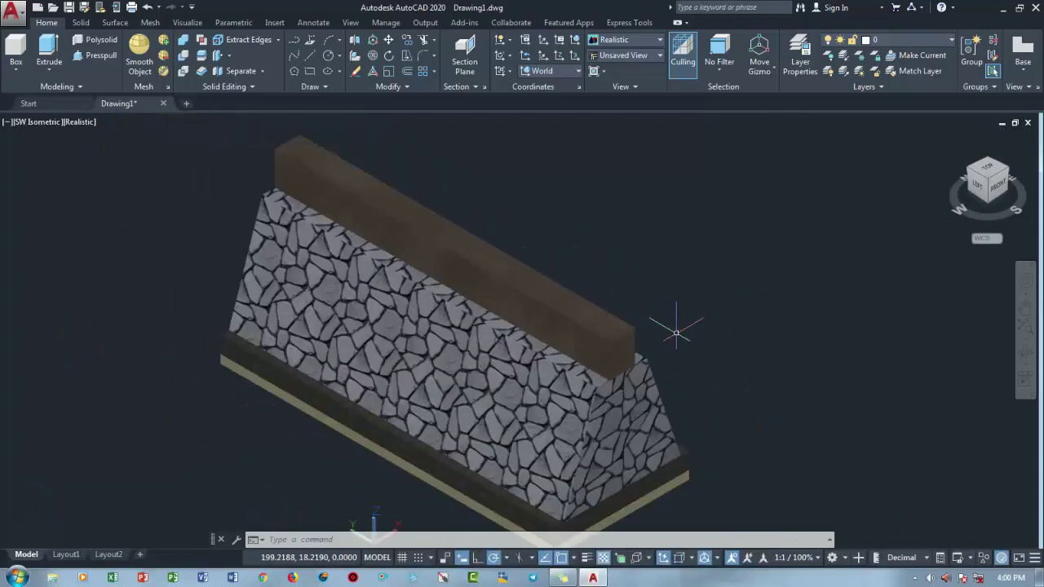
pyautogui.write('m')
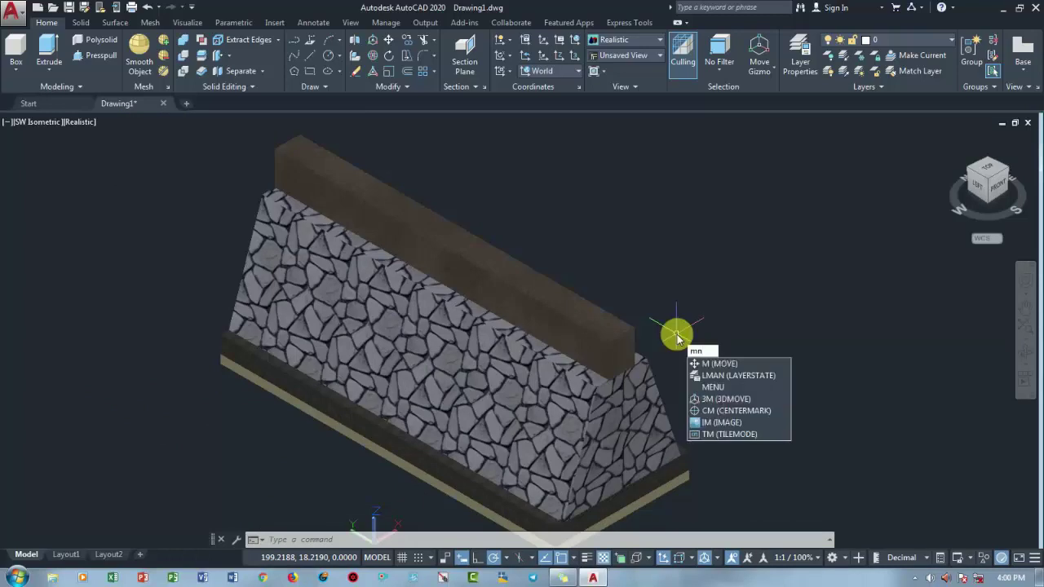
pyautogui.press('BackSpace')
pyautogui.write('m')
pyautogui.press('BackSpace')
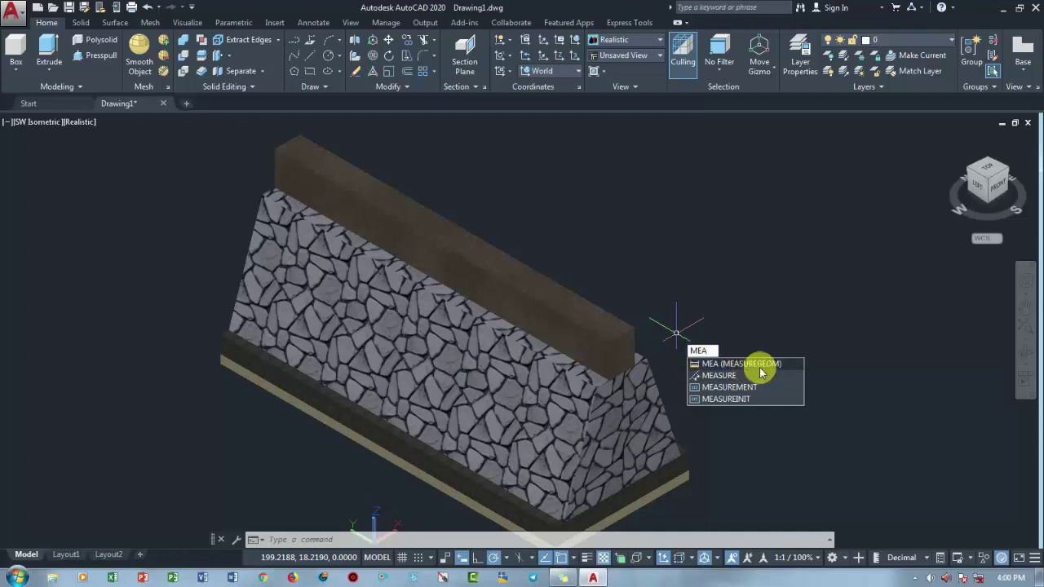
pyautogui.moveTo(740, 364)
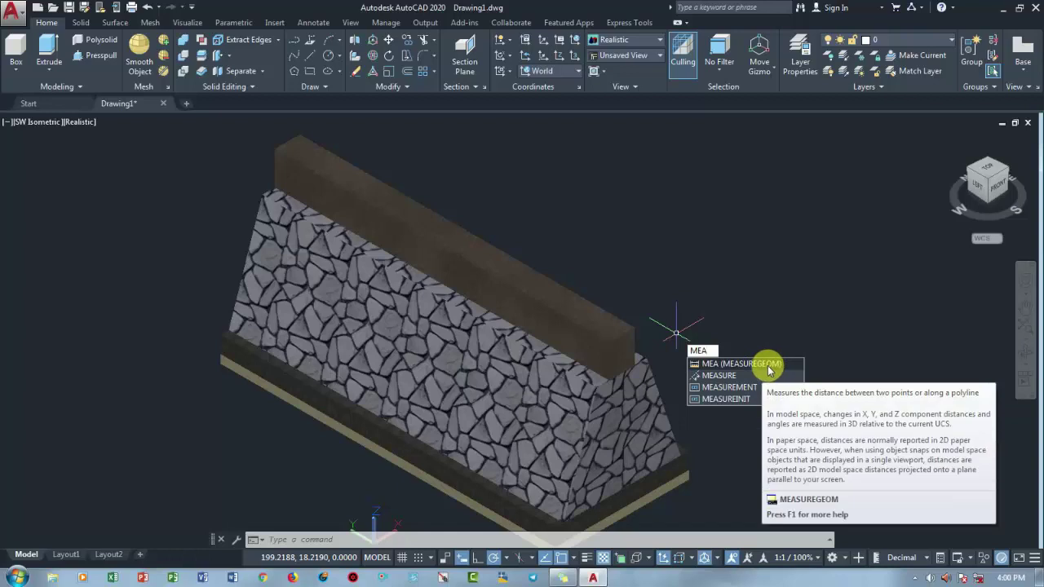
# Step: Measure the top beam's volume with MEASUREGEOM Volume, reading 60000
pyautogui.click(765, 367)
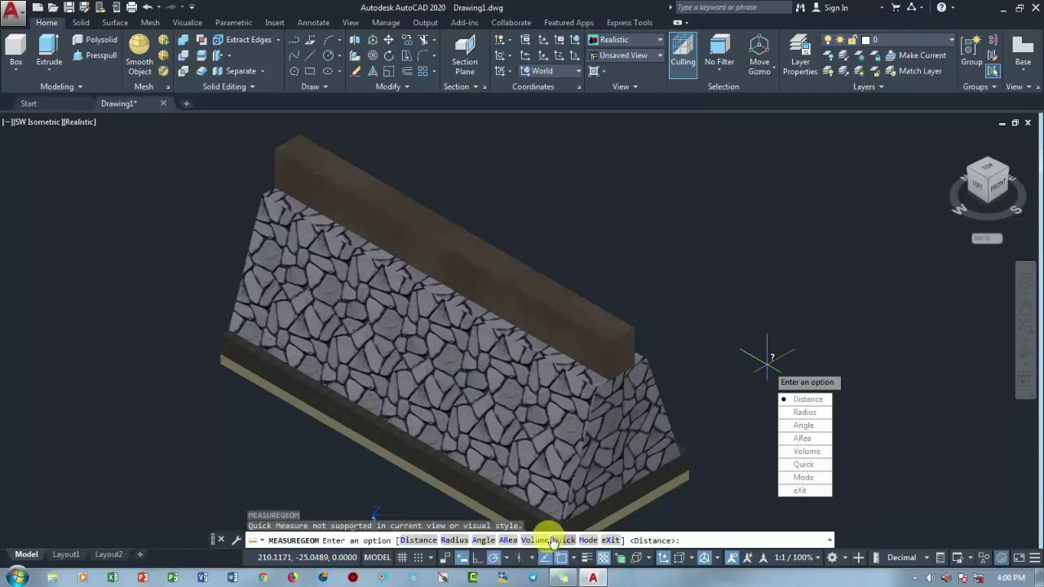
pyautogui.click(803, 451)
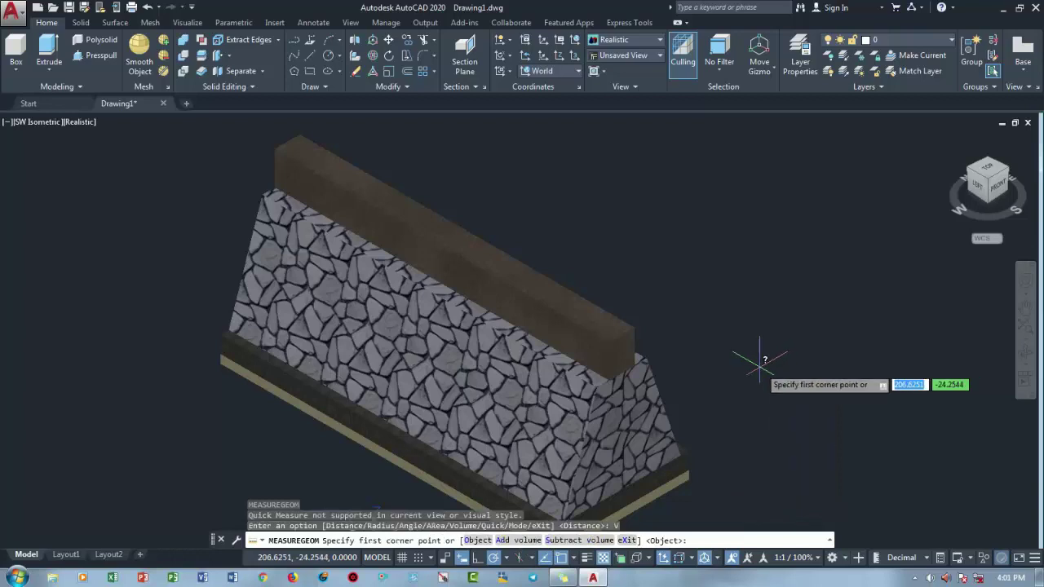
pyautogui.press('Return')
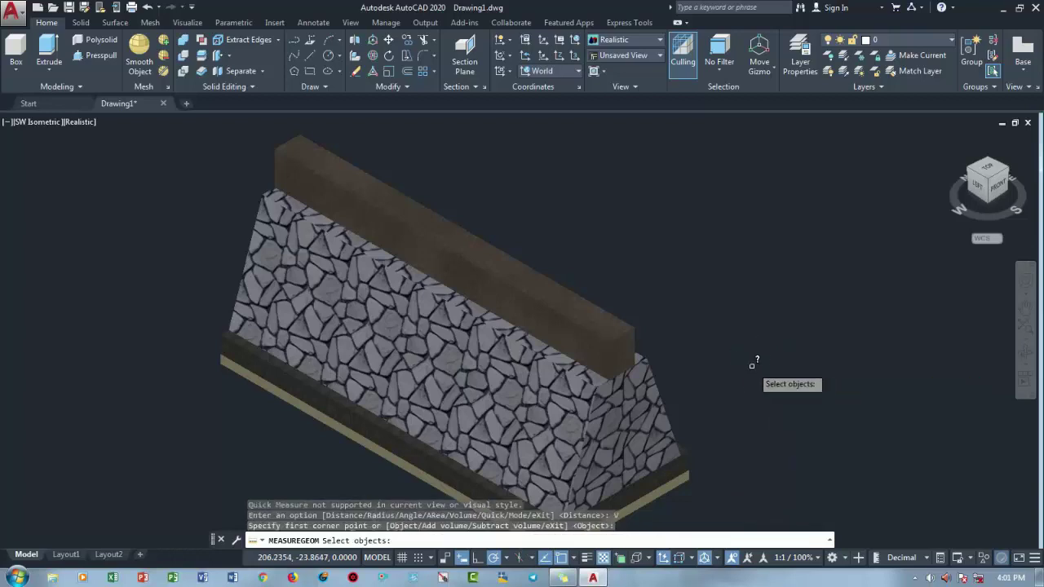
pyautogui.click(628, 336)
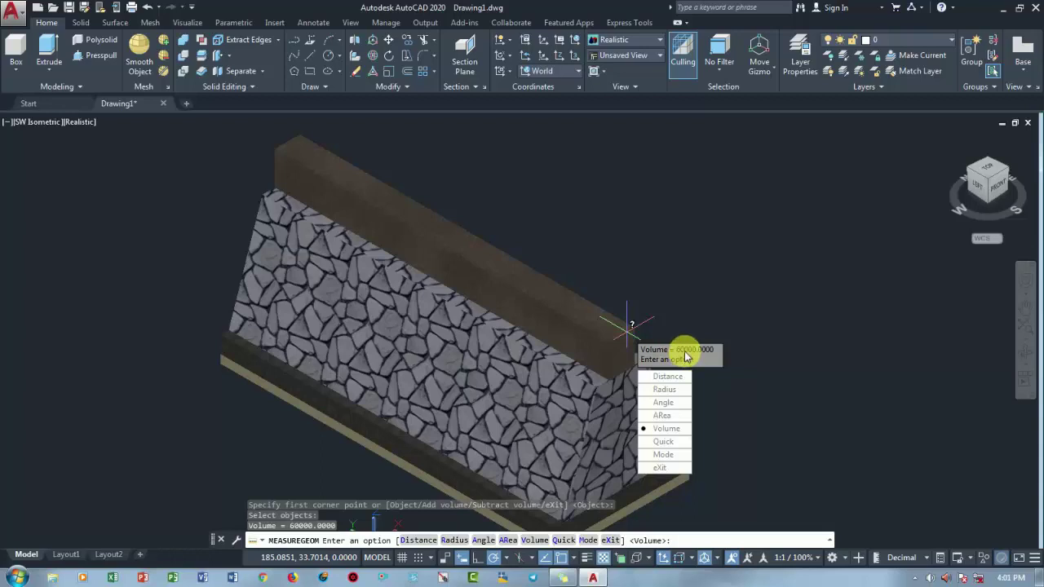
pyautogui.click(664, 428)
pyautogui.press('Escape')
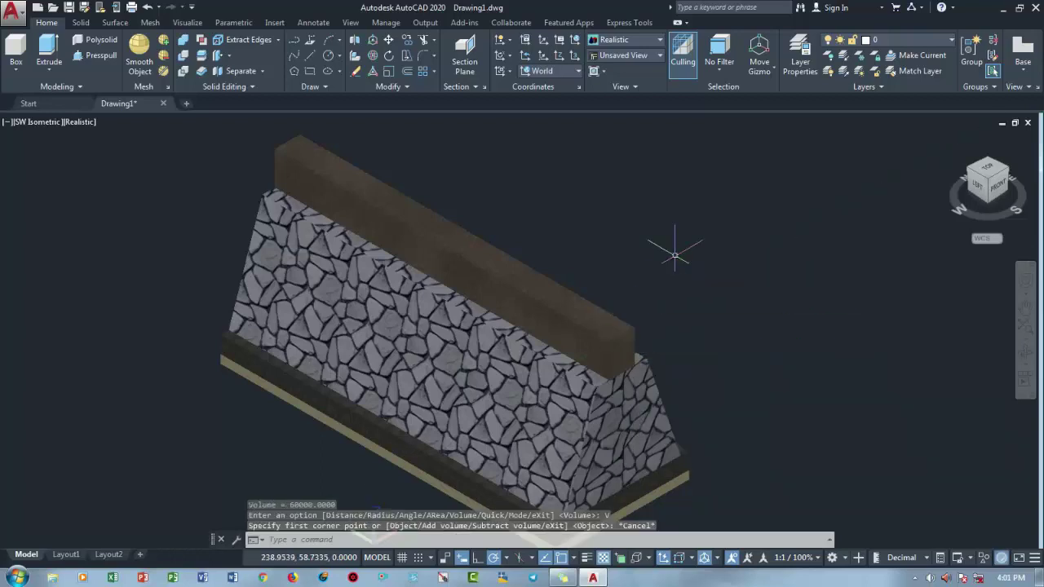
pyautogui.press('Escape')
# Step: Launch Windows Calculator and set its converter to Volume, cubic centimetres to cubic metres
pyautogui.click(16, 577)
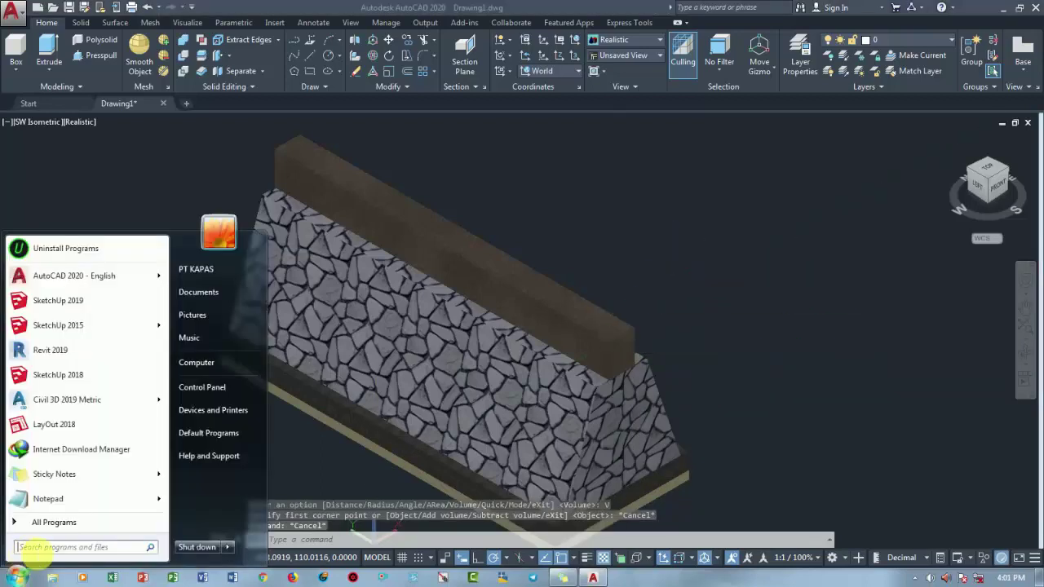
pyautogui.write('ca')
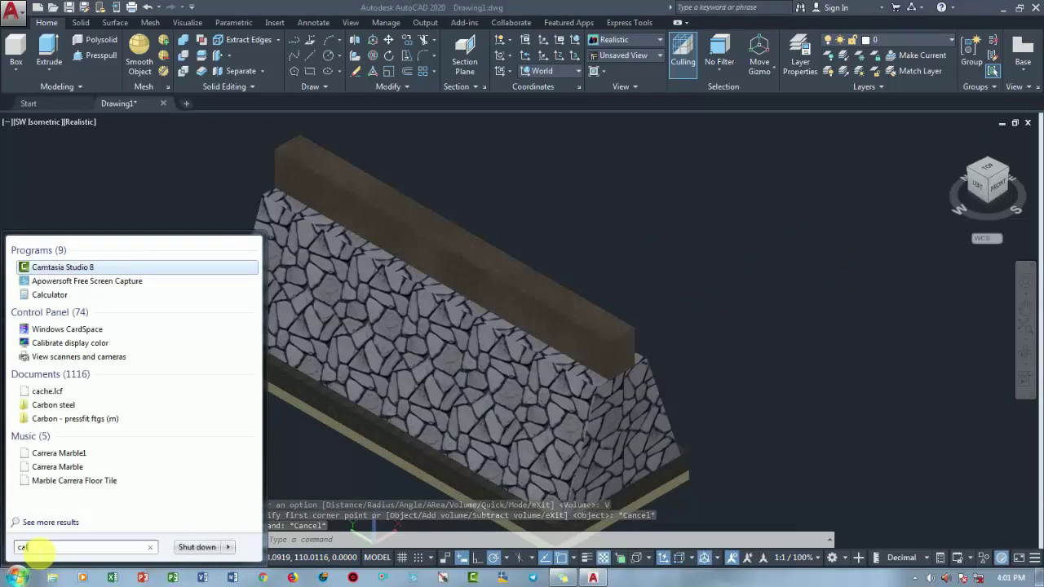
pyautogui.write('l')
pyautogui.click(45, 268)
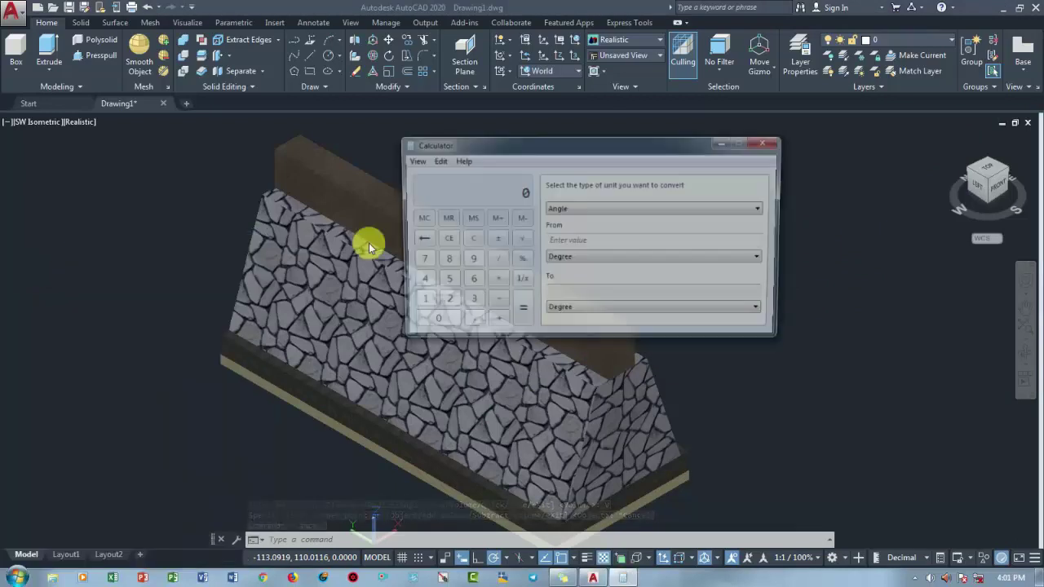
pyautogui.click(602, 213)
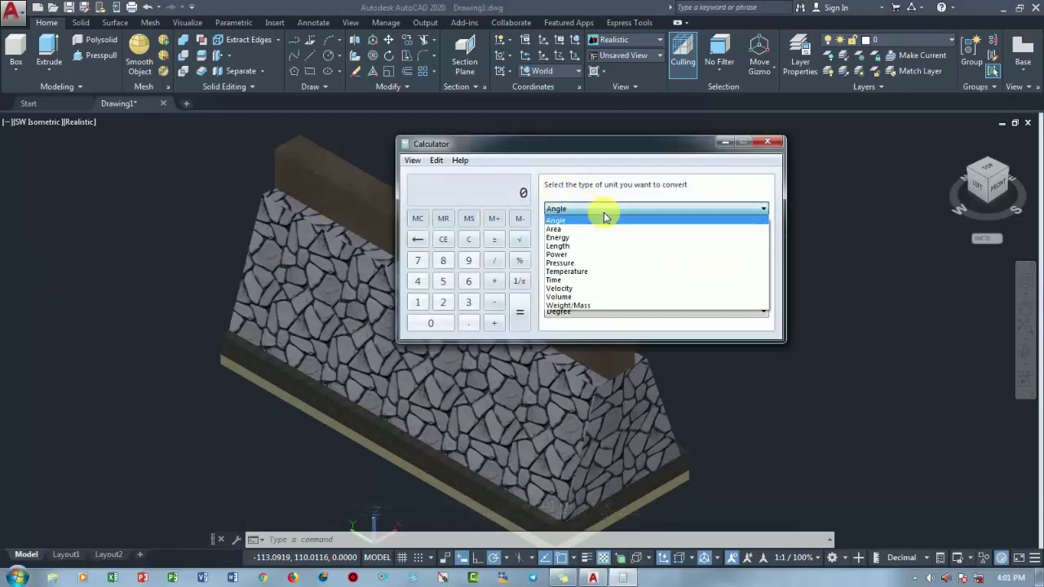
pyautogui.click(580, 297)
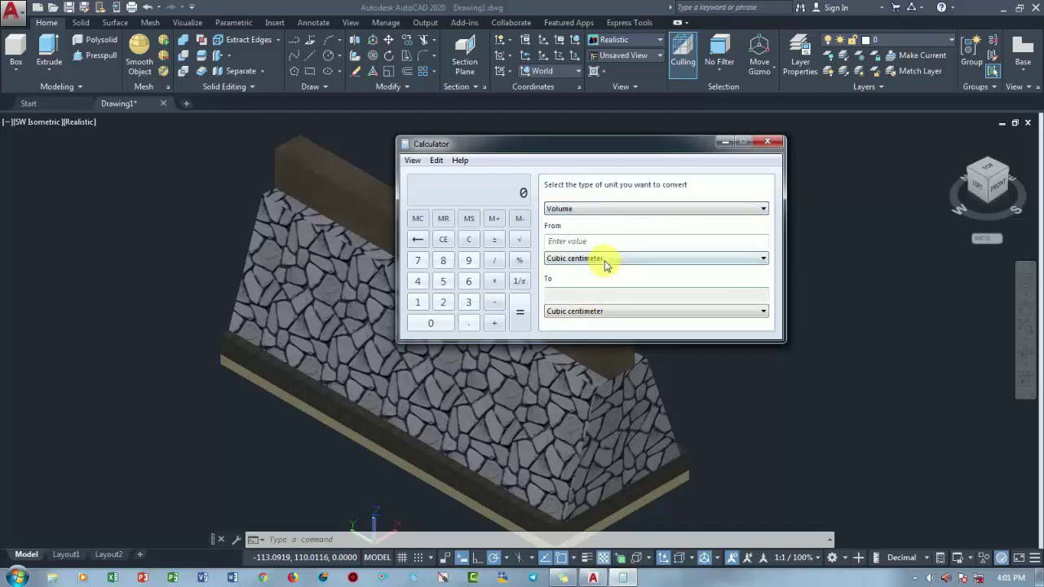
pyautogui.click(601, 311)
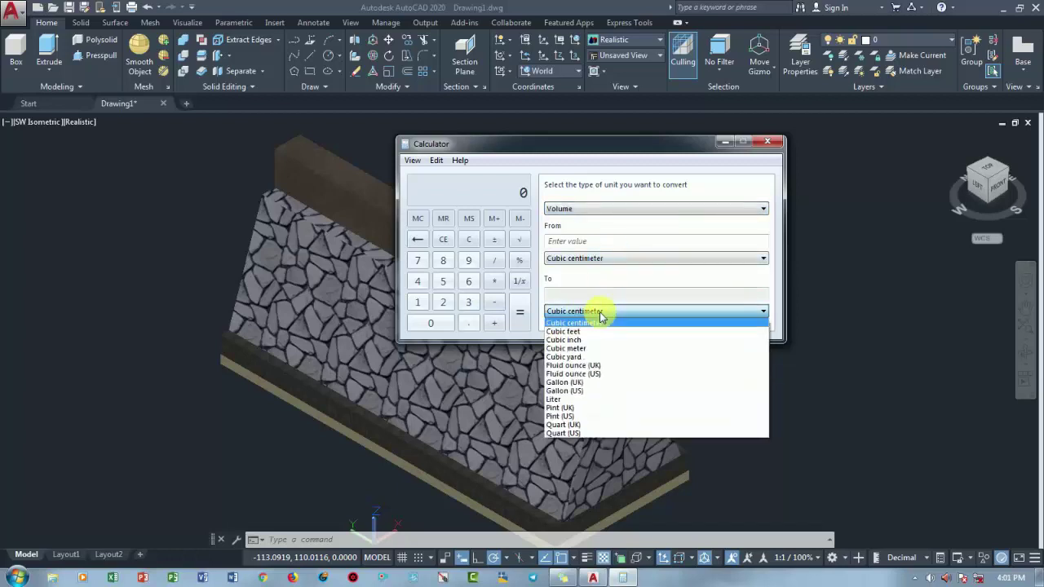
pyautogui.click(597, 348)
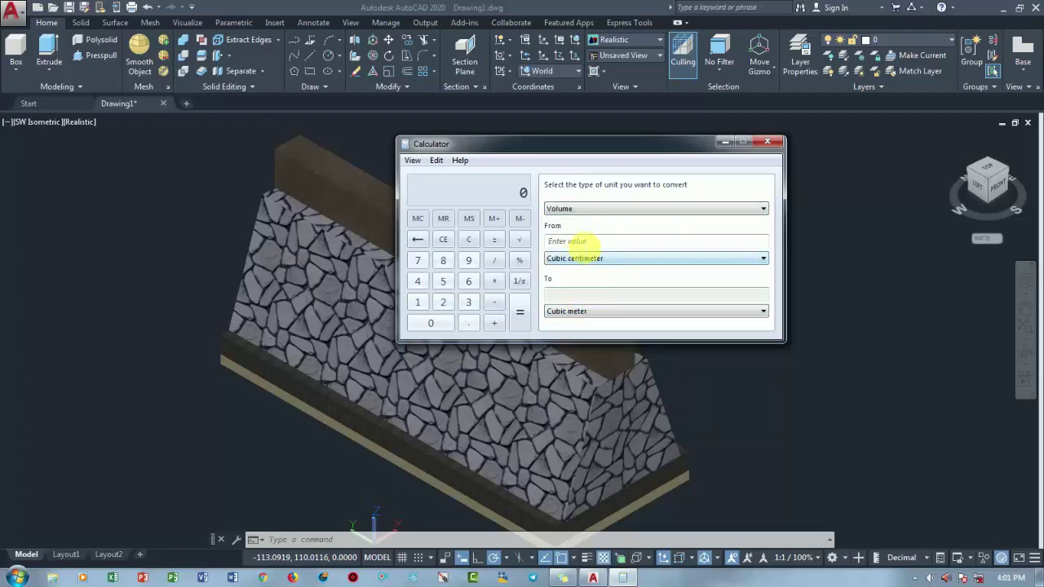
# Step: Convert 60000 cubic centimetres to 0.06 cubic metres, keeping the calculator clear of the model
pyautogui.click(585, 244)
pyautogui.write('60000')
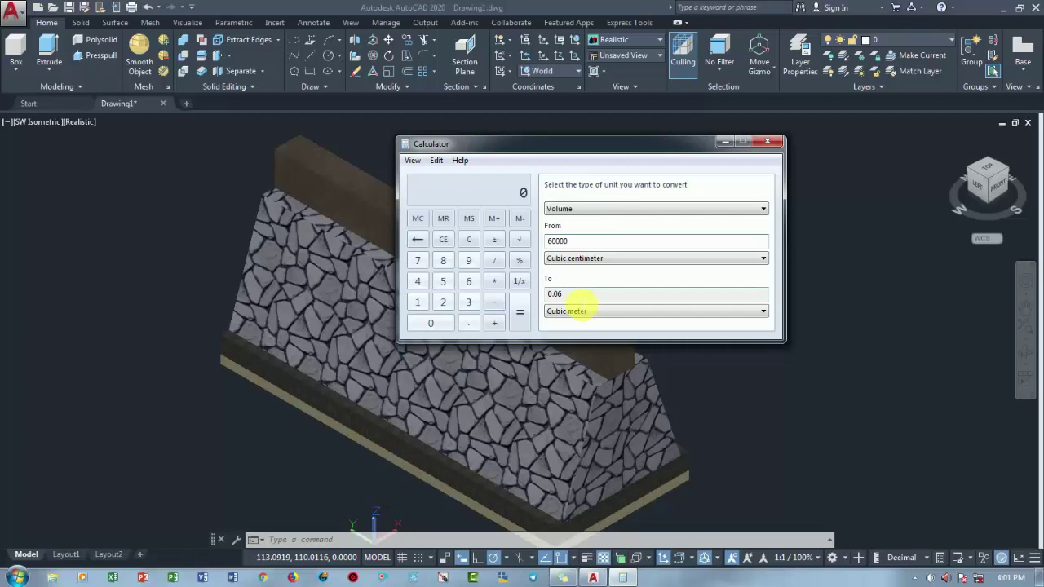
pyautogui.moveTo(565, 144); pyautogui.dragTo(781, 138)
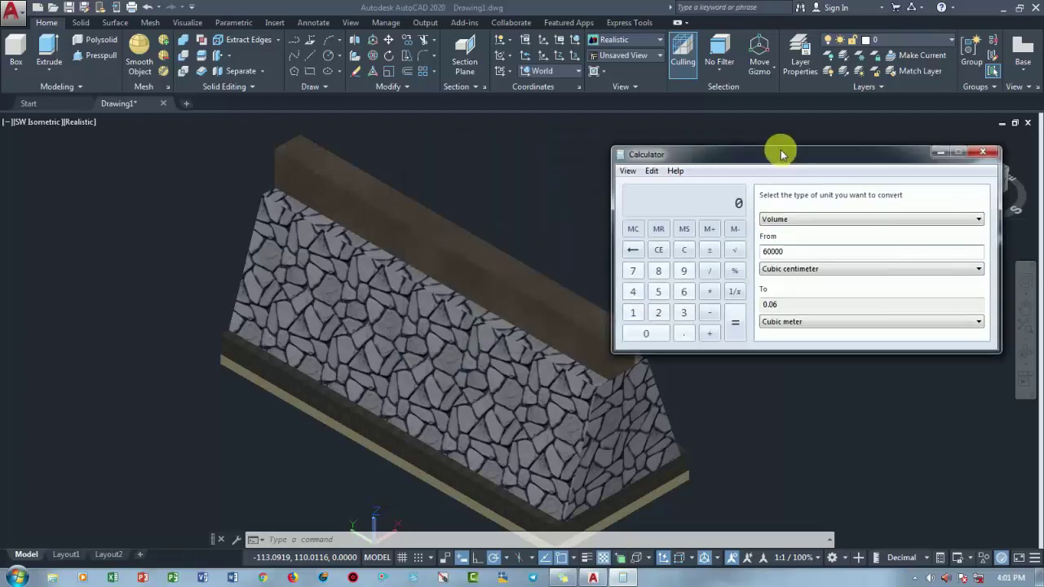
pyautogui.click(358, 319)
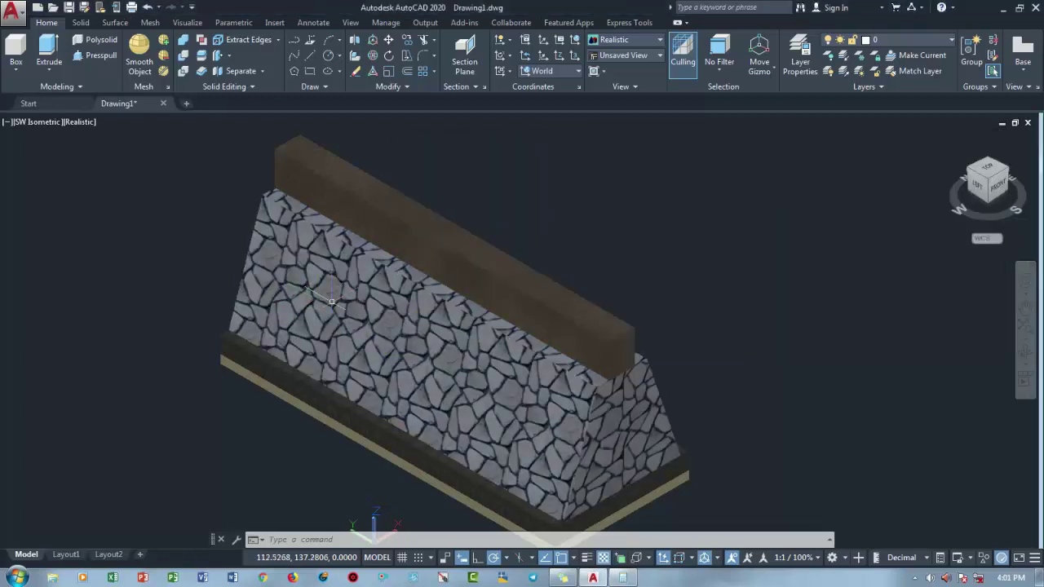
# Step: Measure the riverstone trapezoid's volume with MEA, getting 600000
pyautogui.write('M')
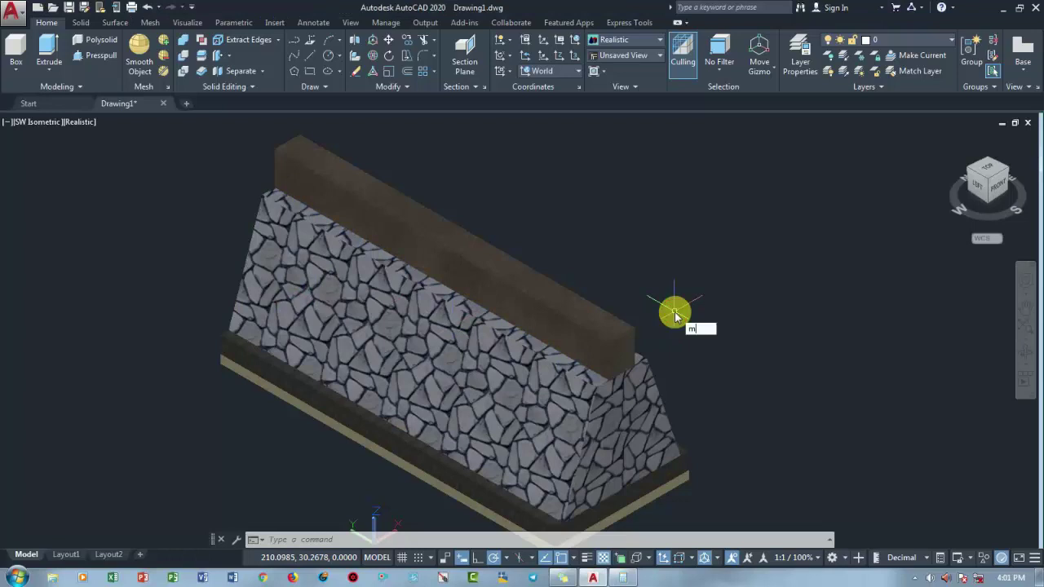
pyautogui.write('EA')
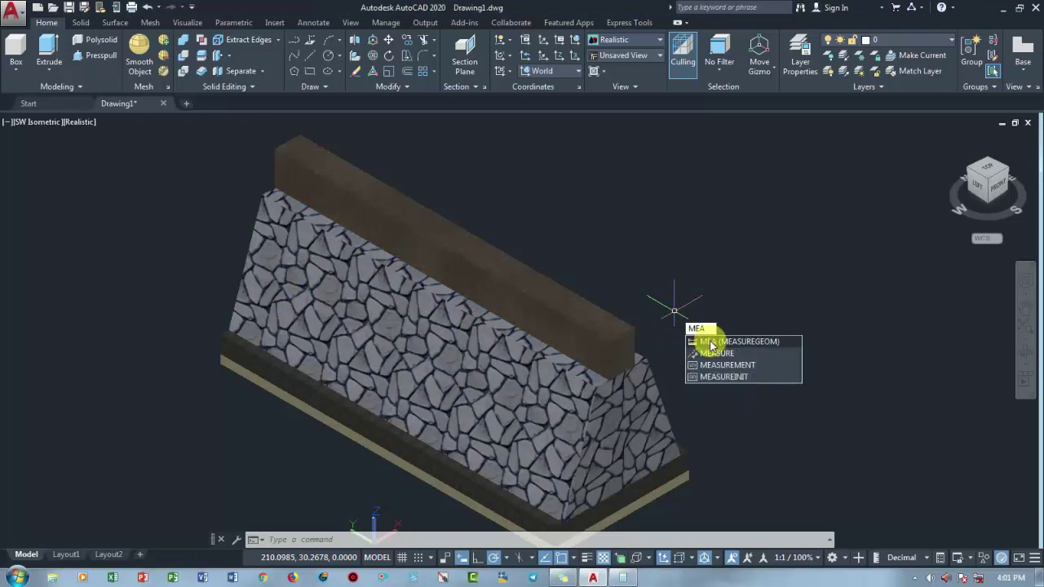
pyautogui.press('Return')
pyautogui.click(767, 435)
pyautogui.write('V')
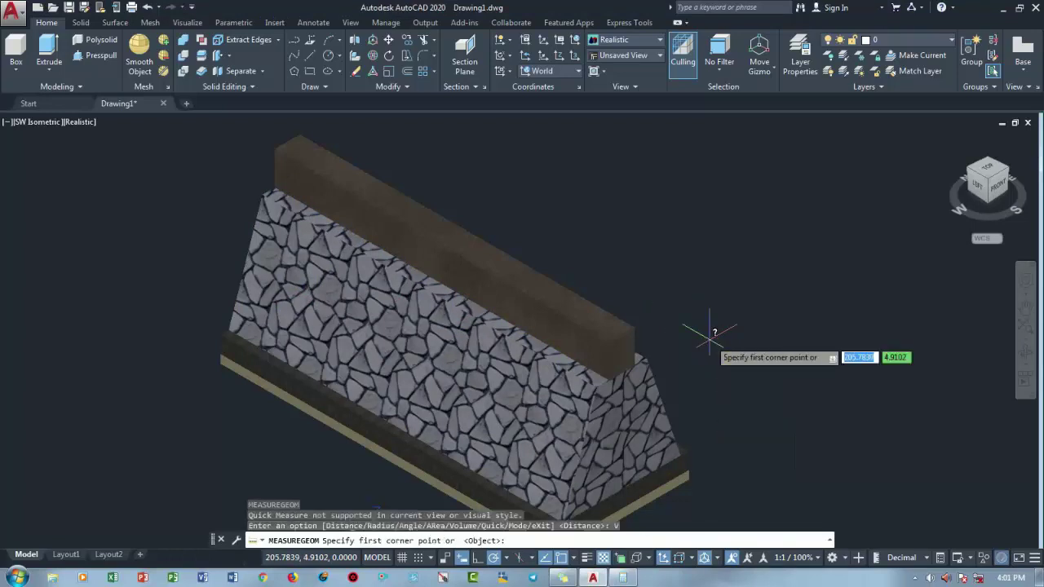
pyautogui.press('Return')
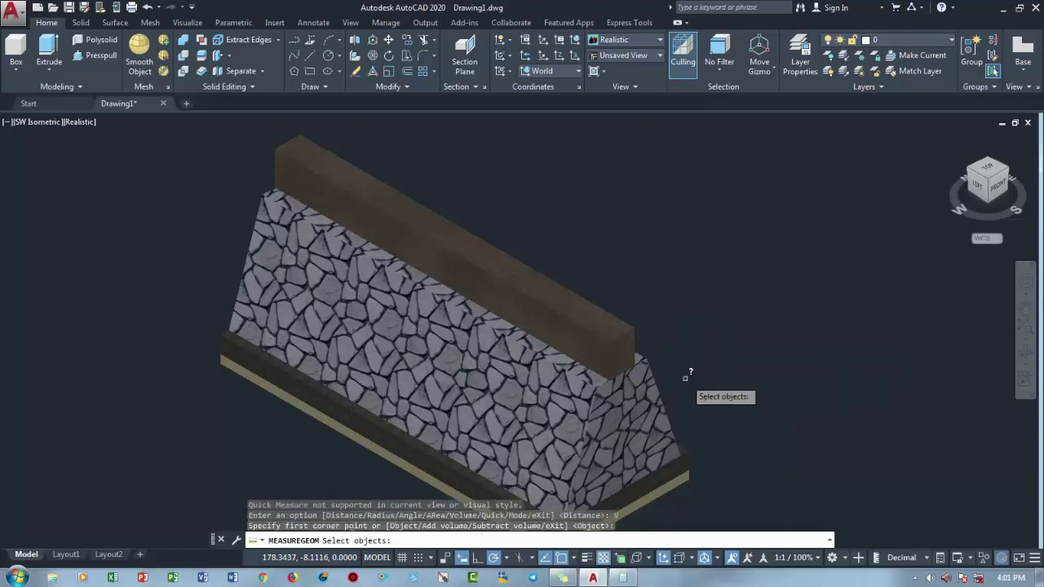
pyautogui.click(637, 408)
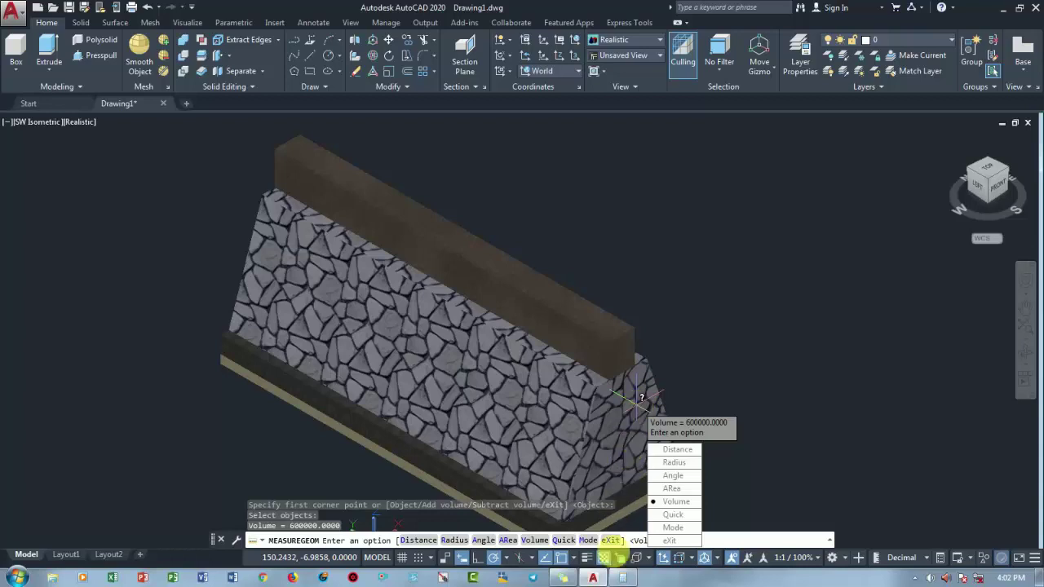
# Step: Convert 600000 cubic centimetres to 0.6 cubic metres, then cancel the measurement
pyautogui.click(623, 577)
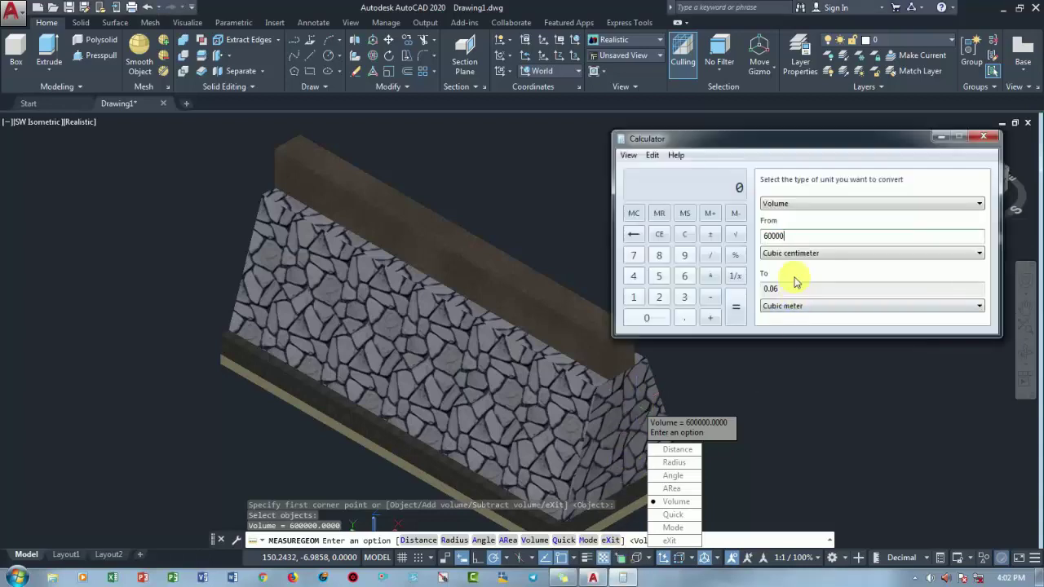
pyautogui.write('0')
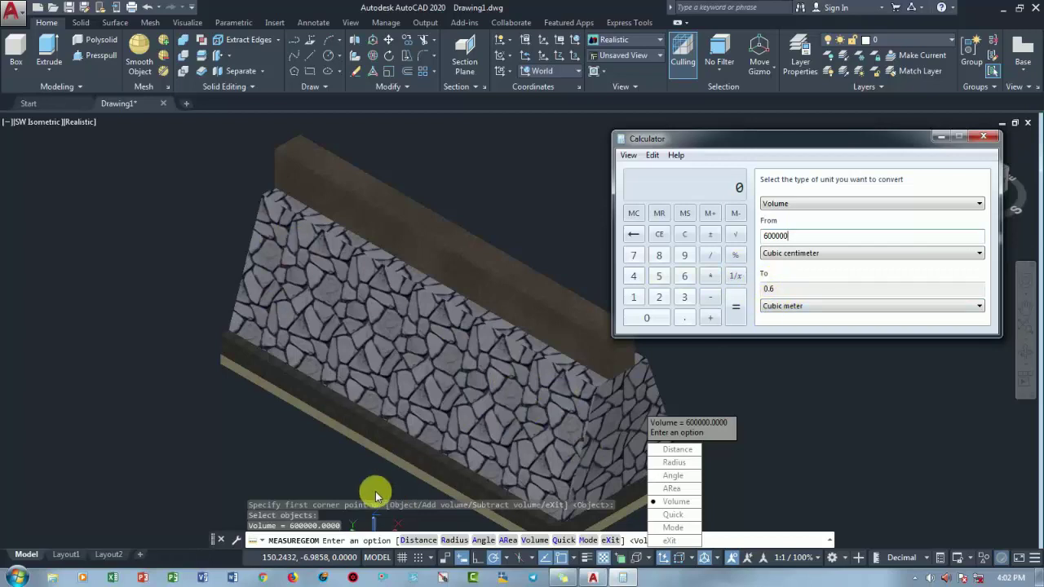
pyautogui.click(706, 406)
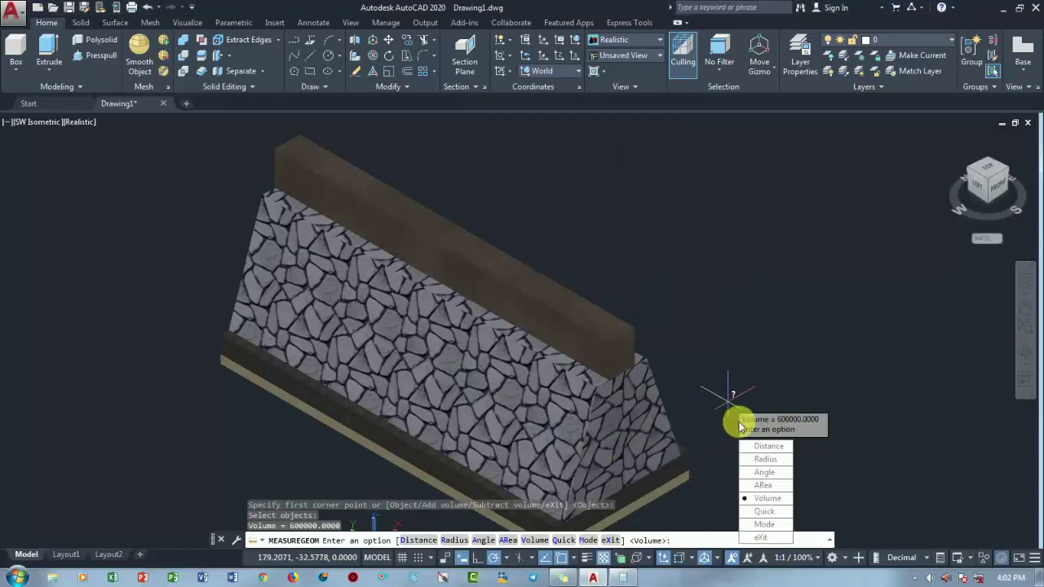
pyautogui.press('Escape')
# Step: Measure the bottom slab's volume (160000) and enter it in the calculator's converter
pyautogui.moveTo(677, 411); pyautogui.dragTo(560, 361, button='middle')
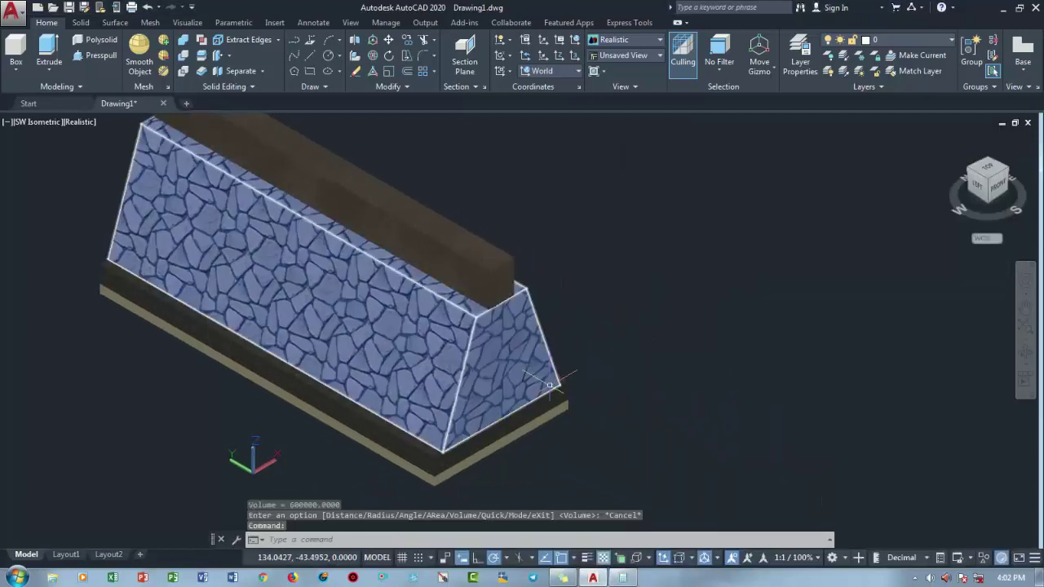
pyautogui.write('m')
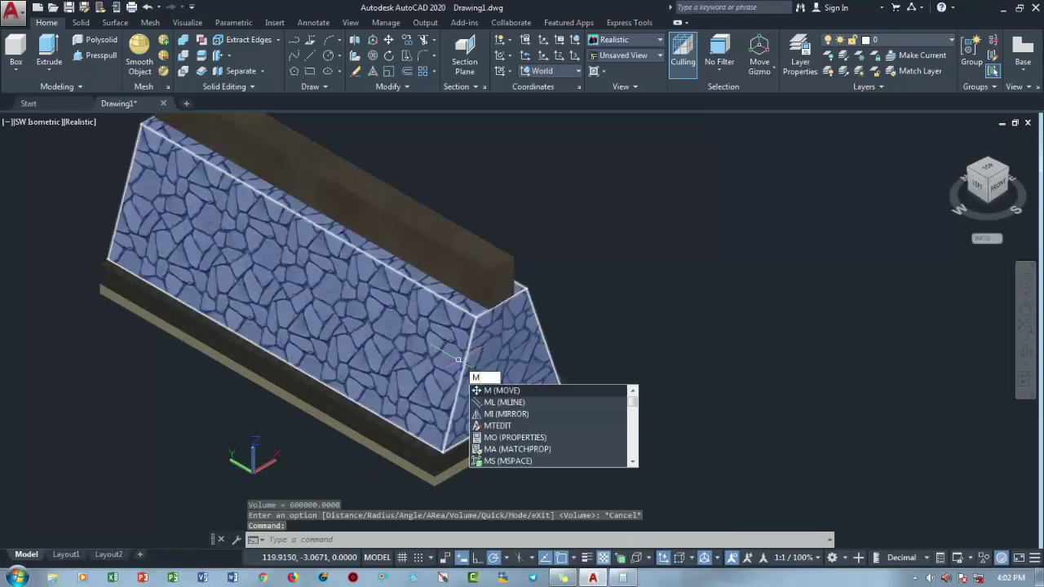
pyautogui.write('Ae')
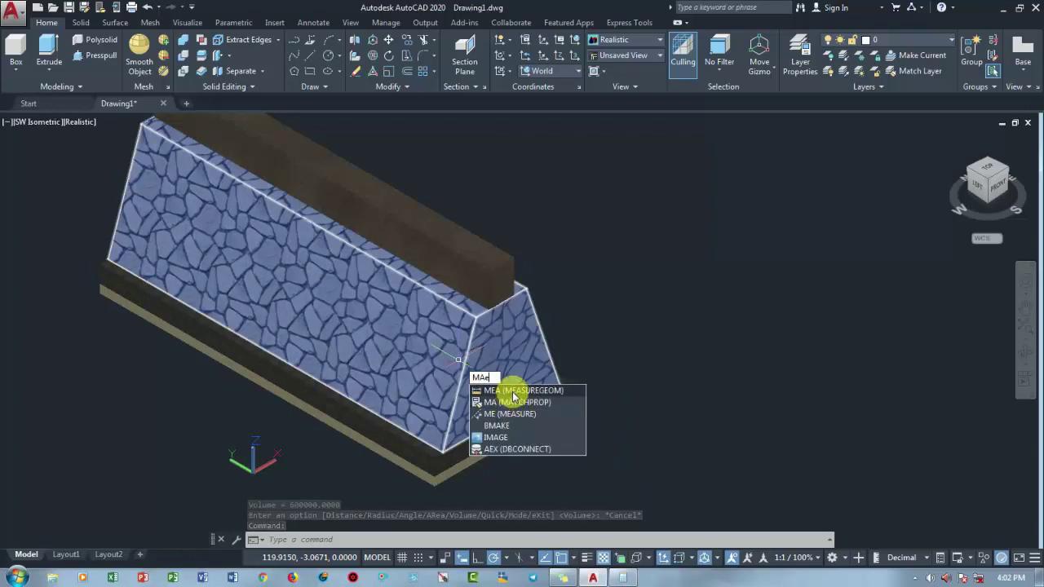
pyautogui.click(514, 391)
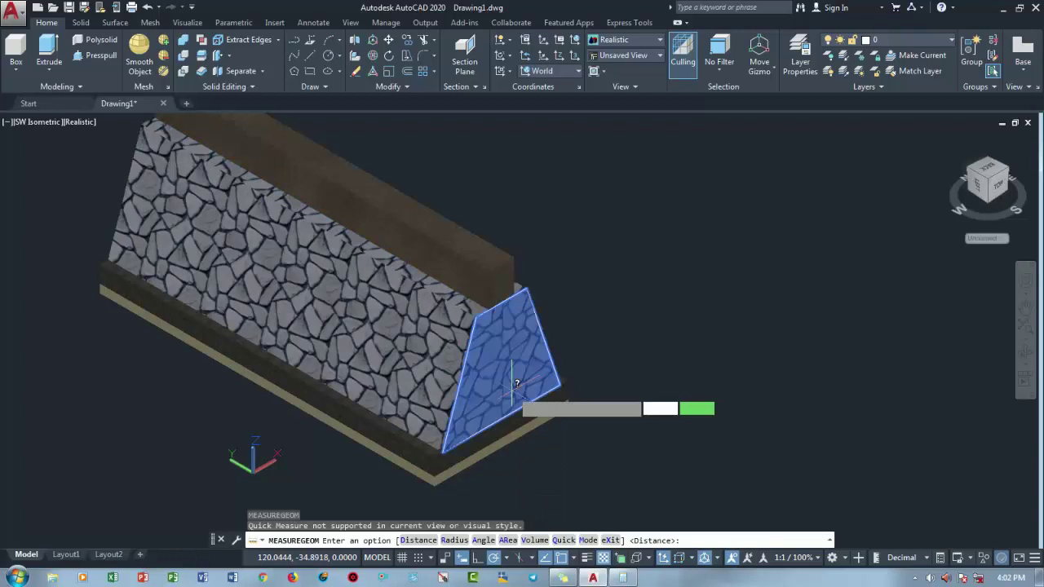
pyautogui.write('V')
pyautogui.press('Return')
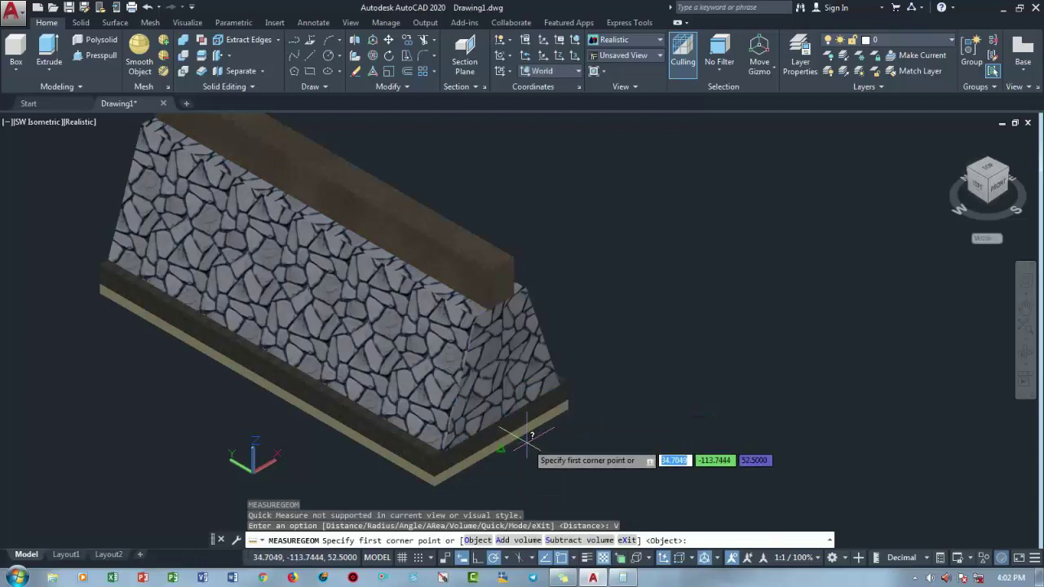
pyautogui.press('Return')
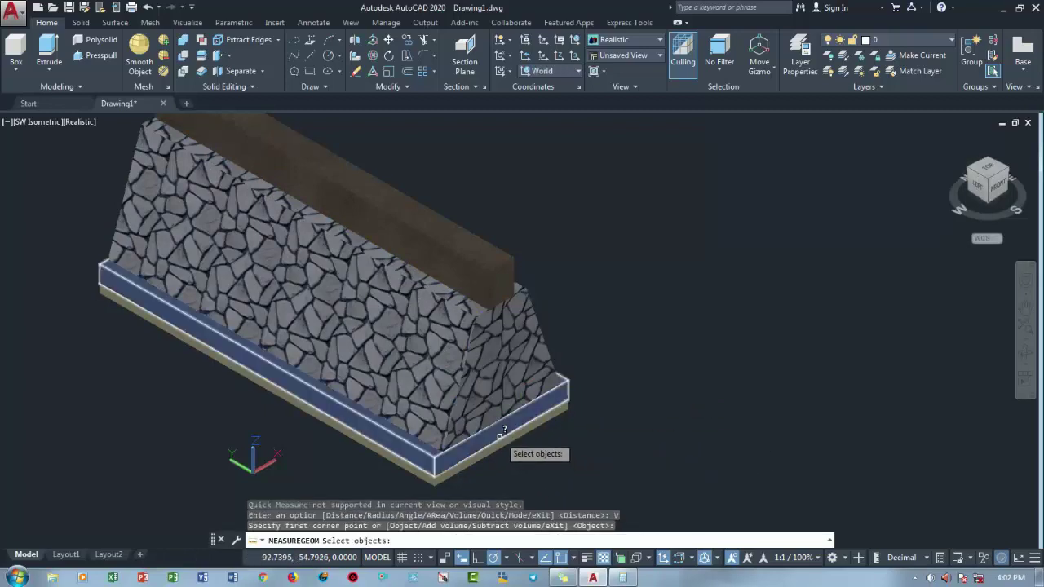
pyautogui.click(502, 434)
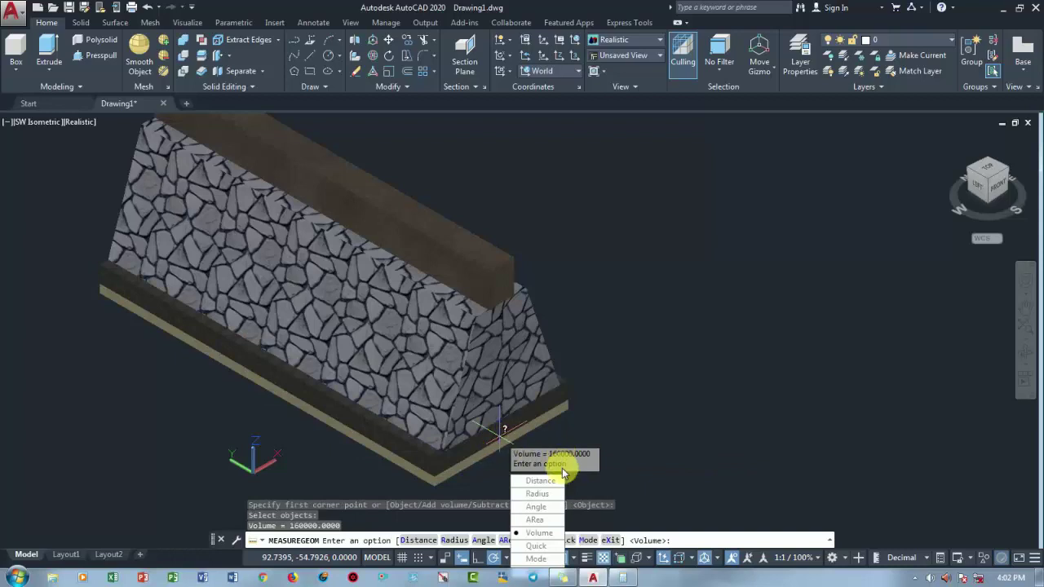
pyautogui.click(622, 578)
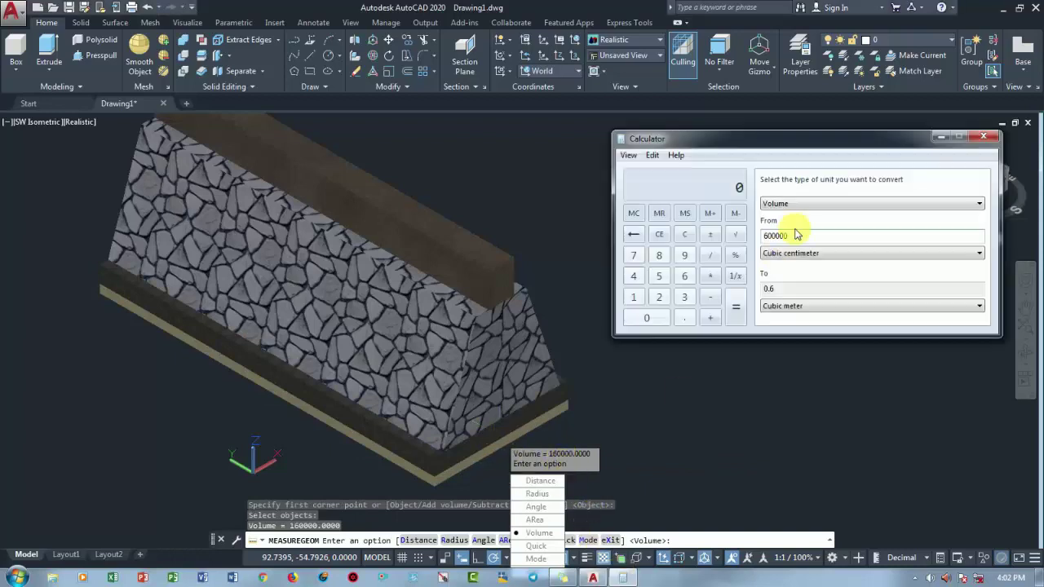
pyautogui.moveTo(792, 235); pyautogui.dragTo(710, 235)
pyautogui.write('160000')
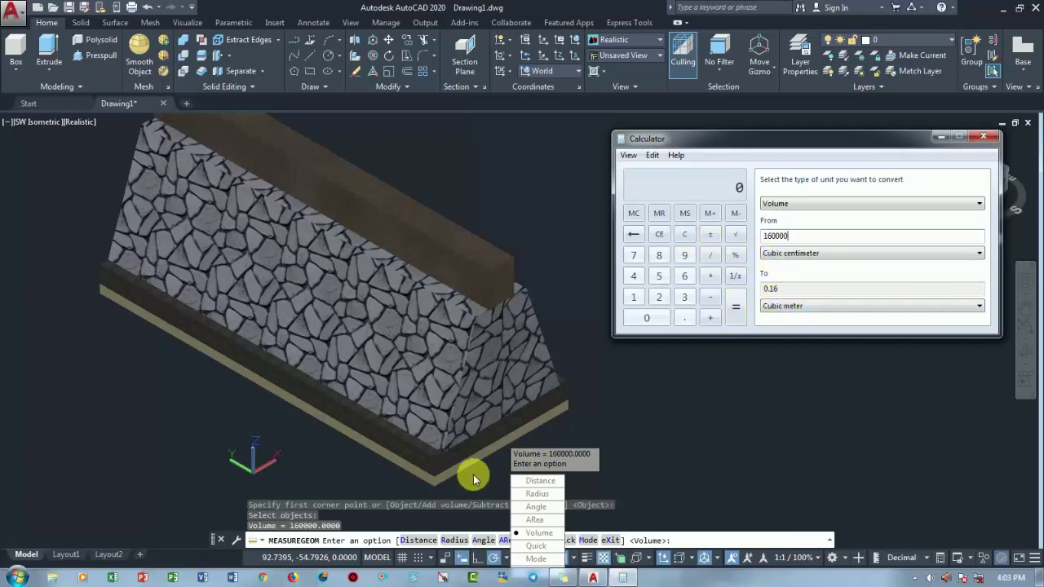
# Step: Measure the thinner base layer's volume with MEA, getting 80000
pyautogui.click(610, 455)
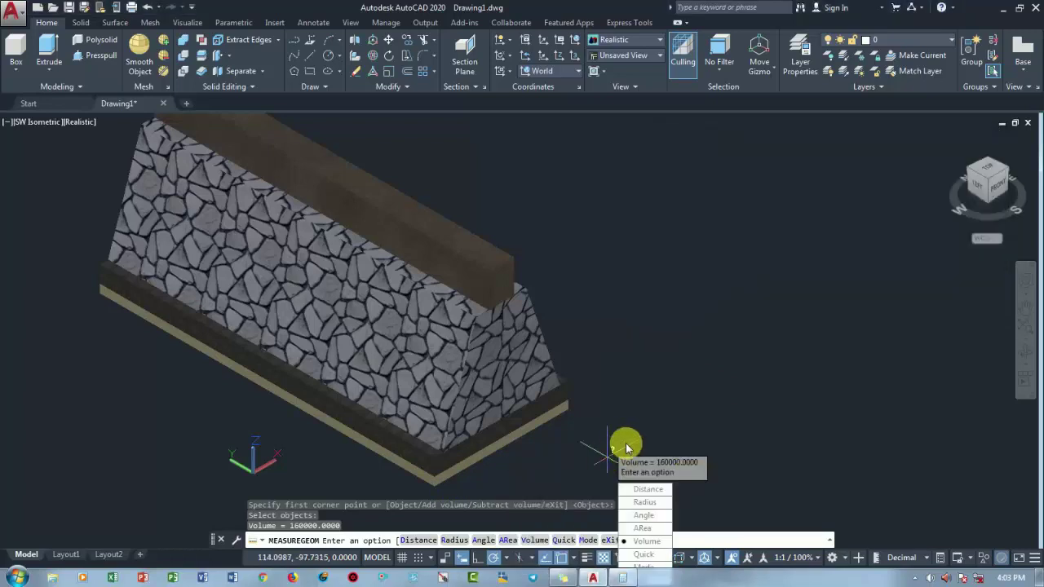
pyautogui.press('Escape')
pyautogui.write('M')
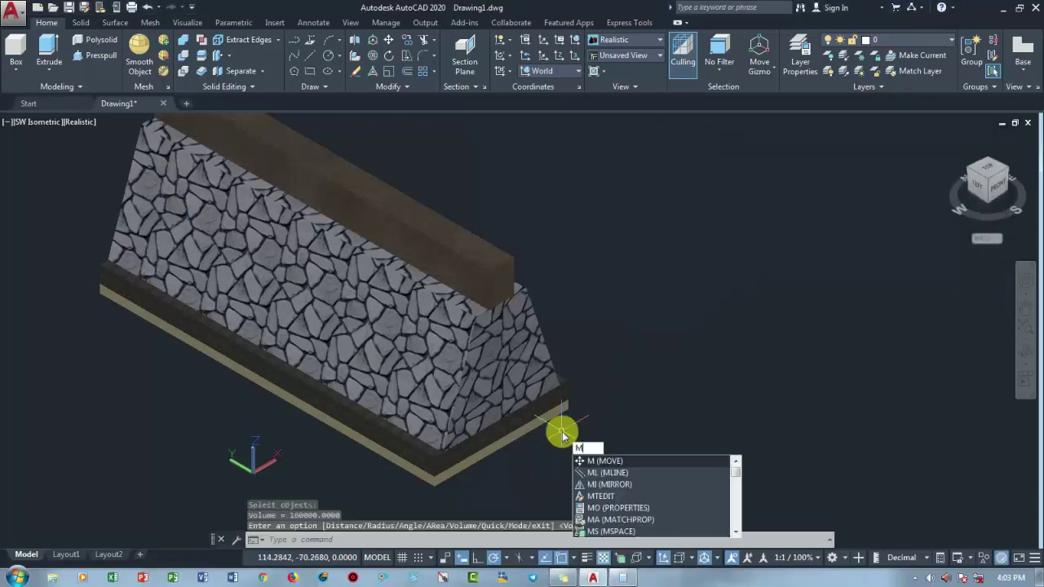
pyautogui.write('EA')
pyautogui.click(610, 467)
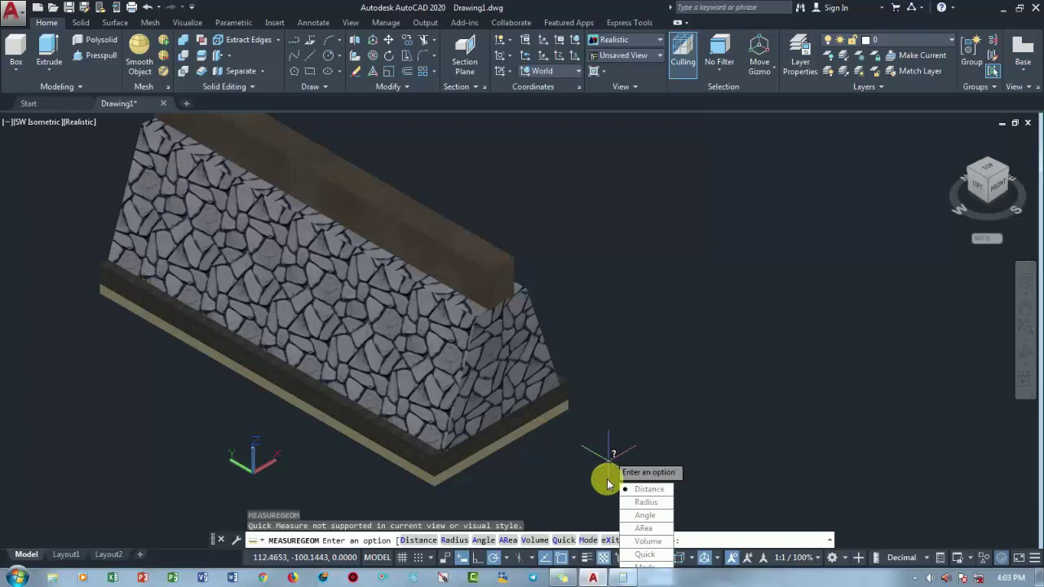
pyautogui.click(658, 544)
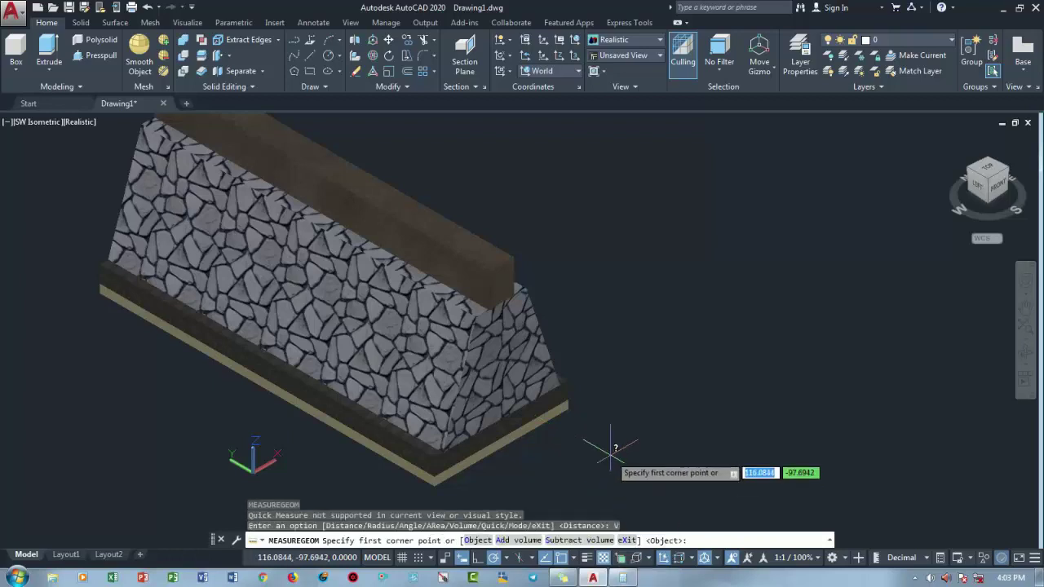
pyautogui.press('Return')
pyautogui.click(492, 449)
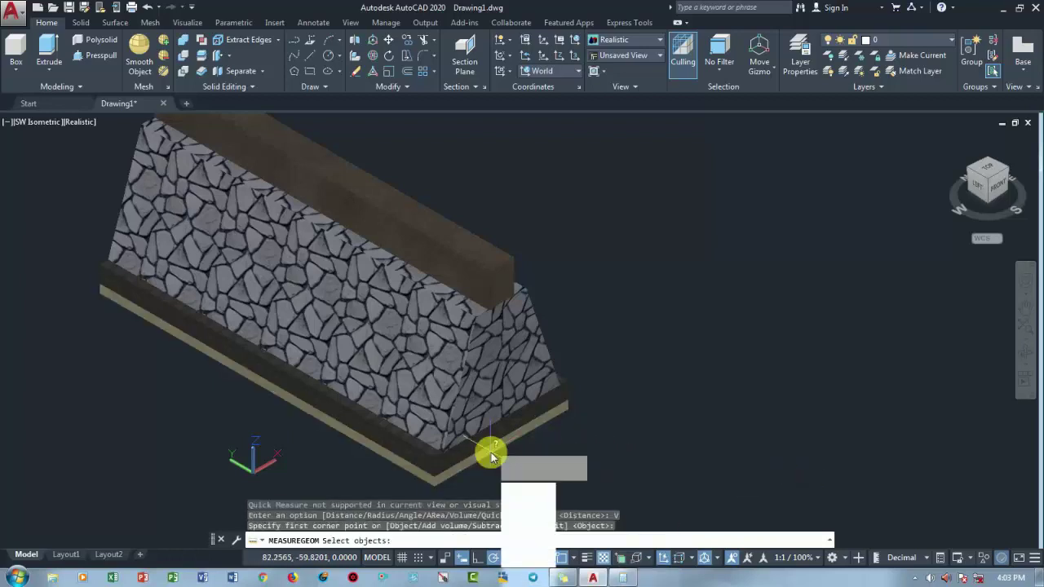
pyautogui.press('Return')
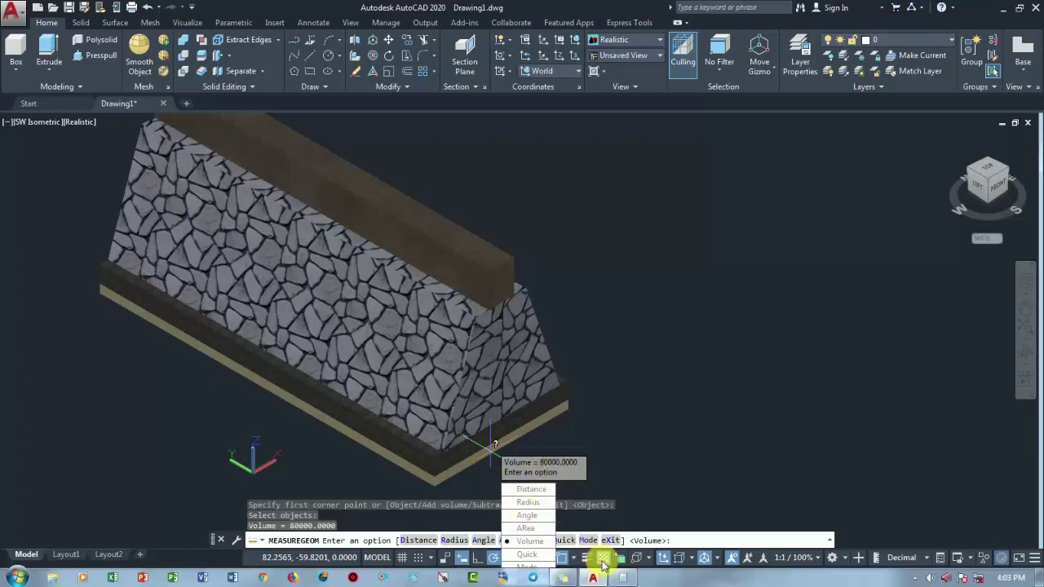
# Step: Convert 80000 cubic centimetres to 0.08 cubic metres, then cancel the measurement
pyautogui.click(623, 576)
pyautogui.moveTo(843, 241); pyautogui.dragTo(703, 245)
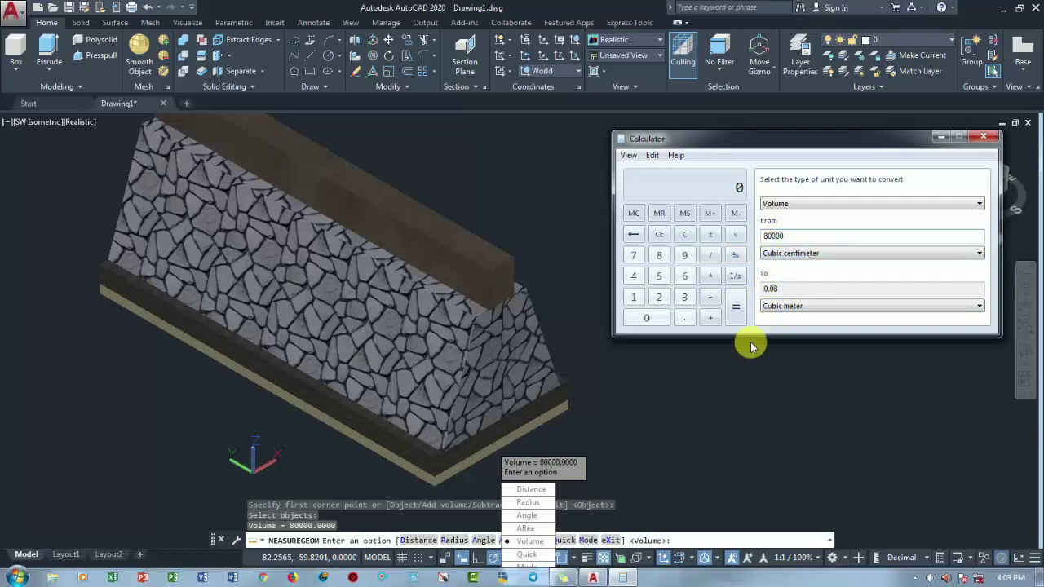
pyautogui.click(536, 247)
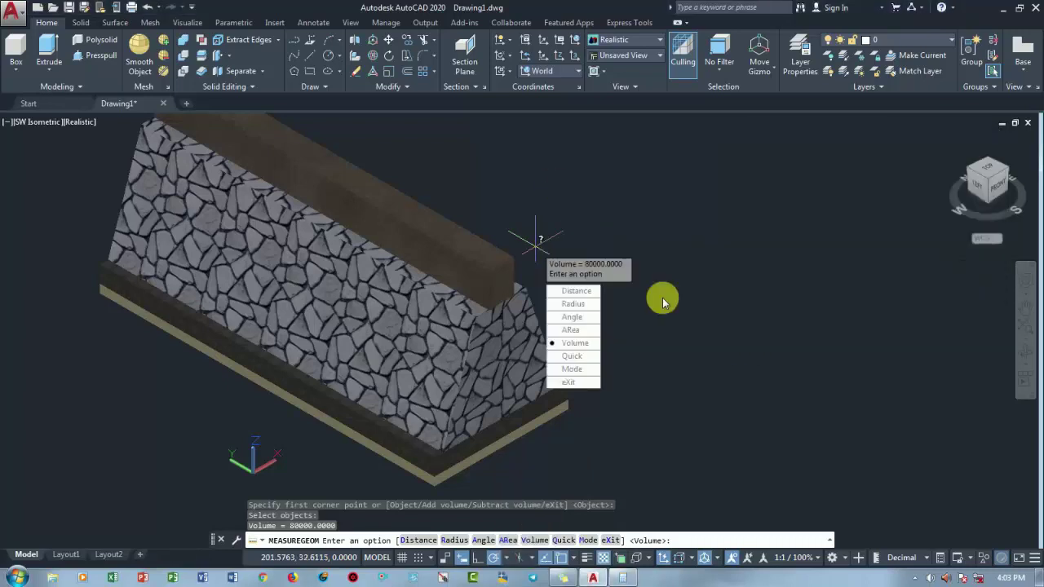
pyautogui.press('Escape')
pyautogui.moveTo(617, 314); pyautogui.dragTo(969, 424, button='middle')
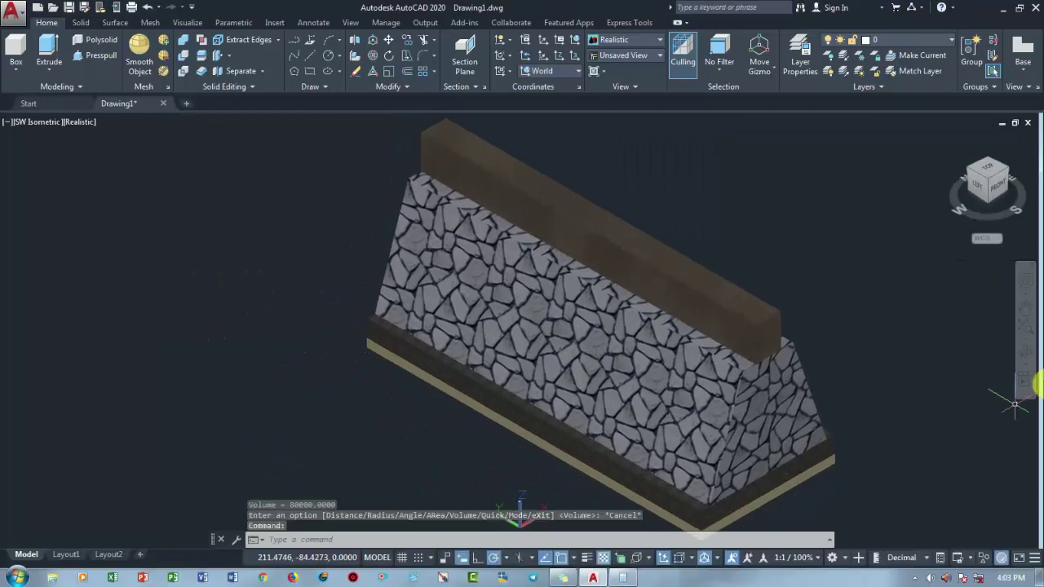
pyautogui.moveTo(846, 433); pyautogui.dragTo(852, 434, button='middle')
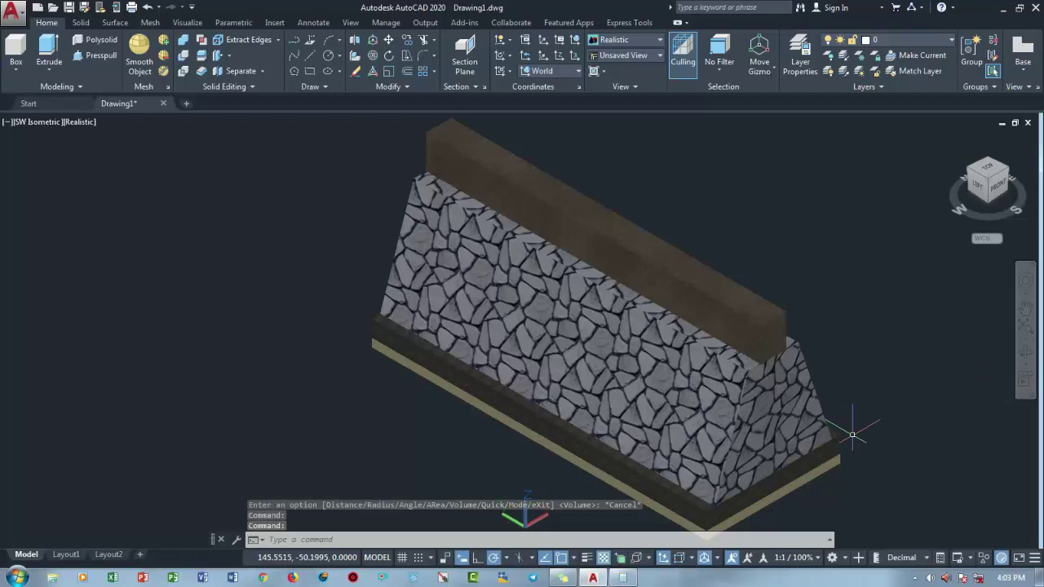
pyautogui.moveTo(851, 433); pyautogui.dragTo(870, 427, button='middle')
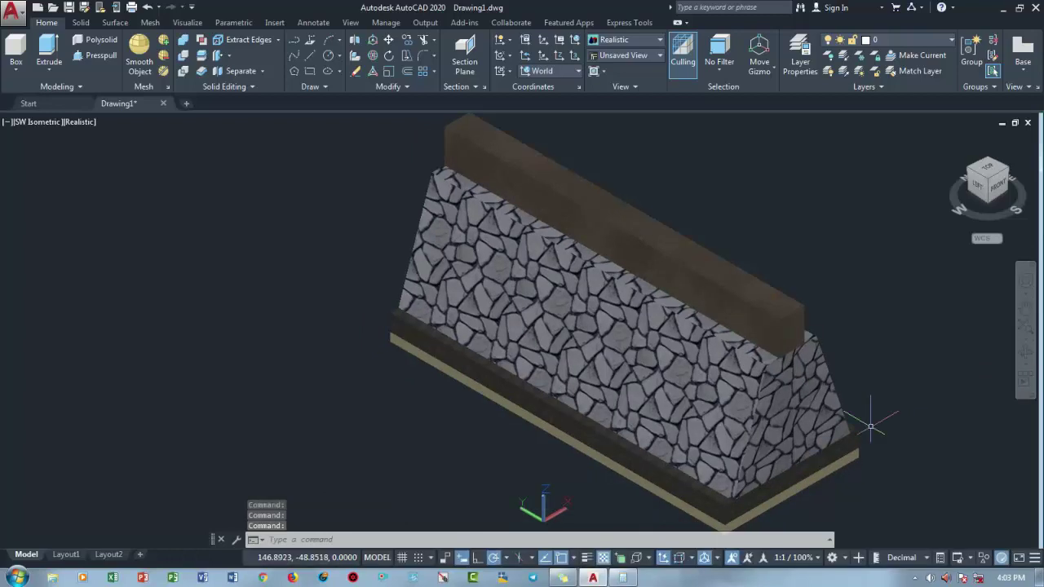
pyautogui.write('ME')
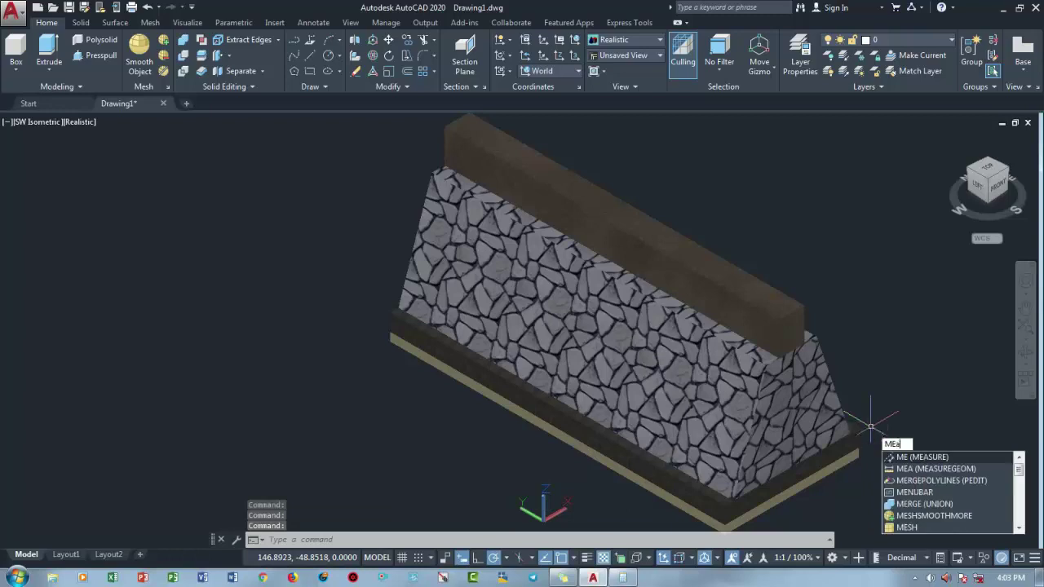
pyautogui.write('A')
pyautogui.press('Return')
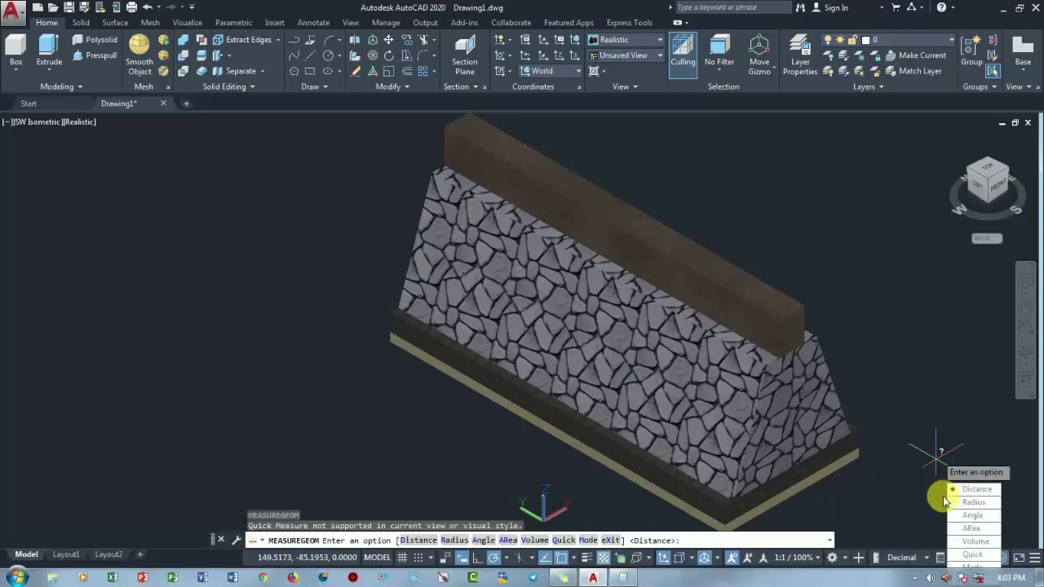
pyautogui.click(971, 528)
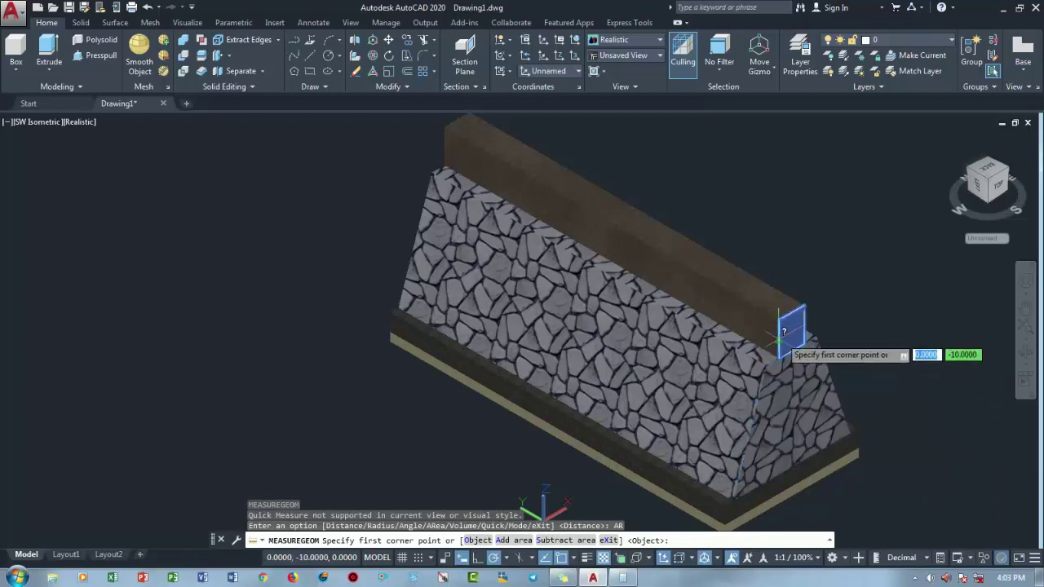
pyautogui.click(787, 328)
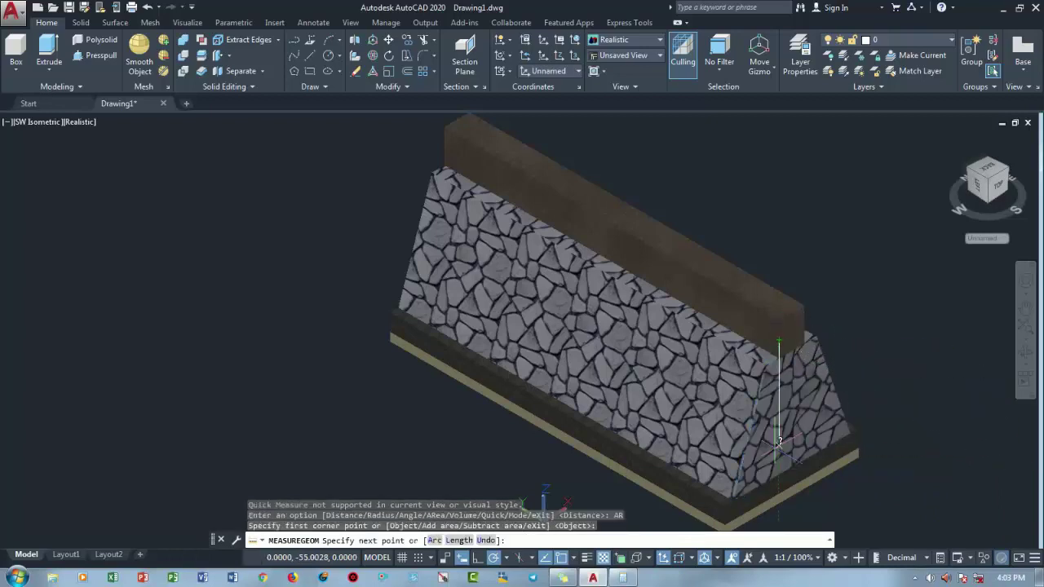
pyautogui.press('Escape')
pyautogui.moveTo(805, 341); pyautogui.dragTo(580, 321, button='middle')
pyautogui.scroll(-3, 366, 312)
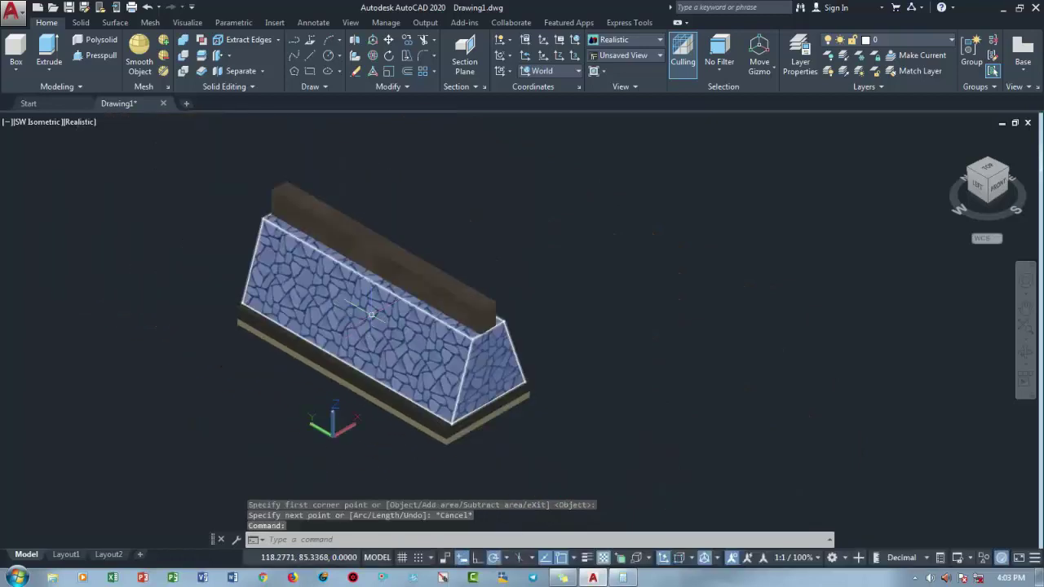
pyautogui.scroll(-1, 412, 320)
pyautogui.scroll(1, 351, 263)
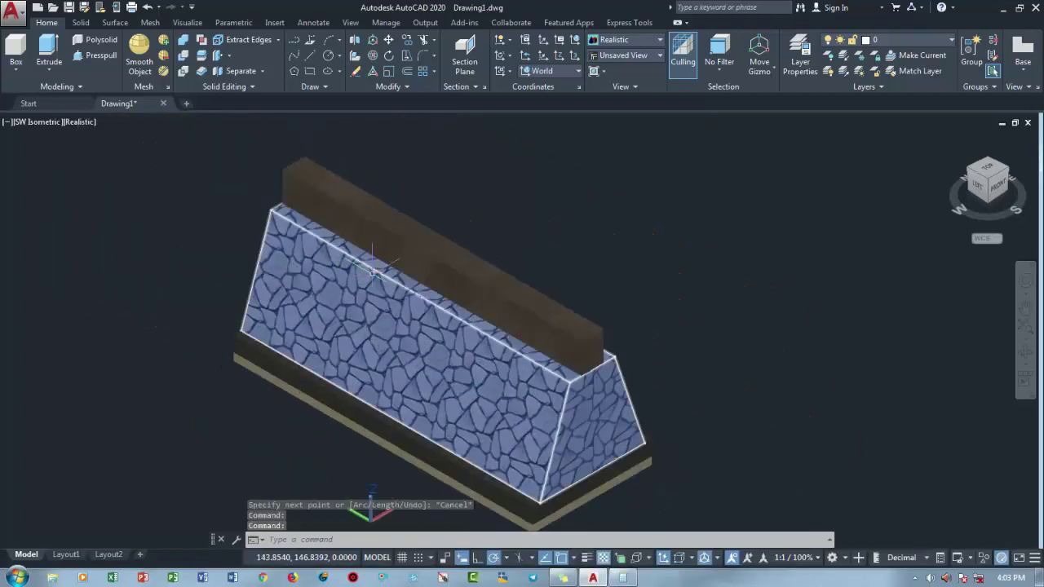
pyautogui.scroll(1, 440, 261)
pyautogui.scroll(1, 476, 259)
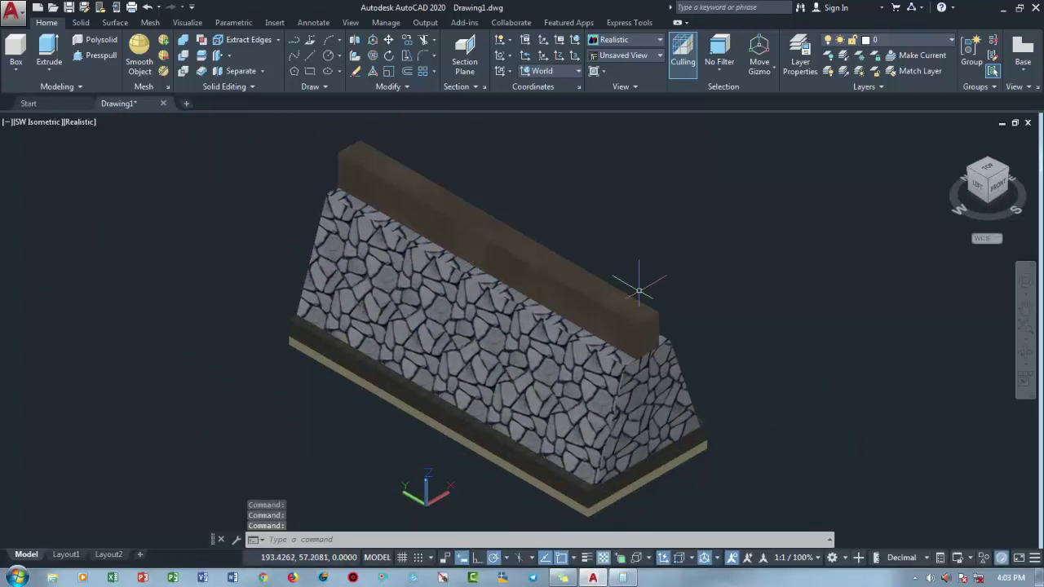